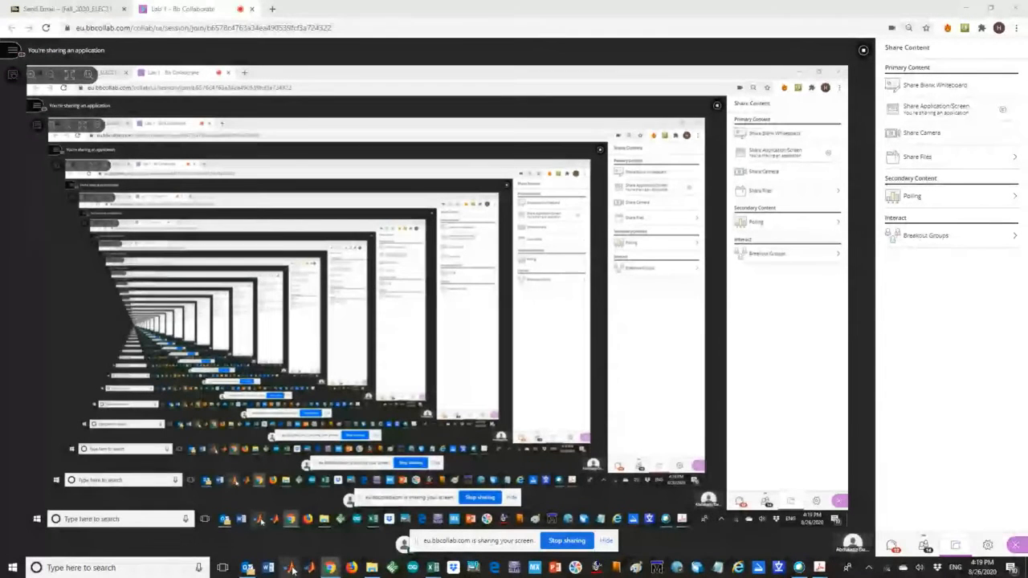
Step: Switch to MATLAB, launch Simulink with the simulink command and create a blank model
{"action": "left_click", "coordinate": [290, 567]}
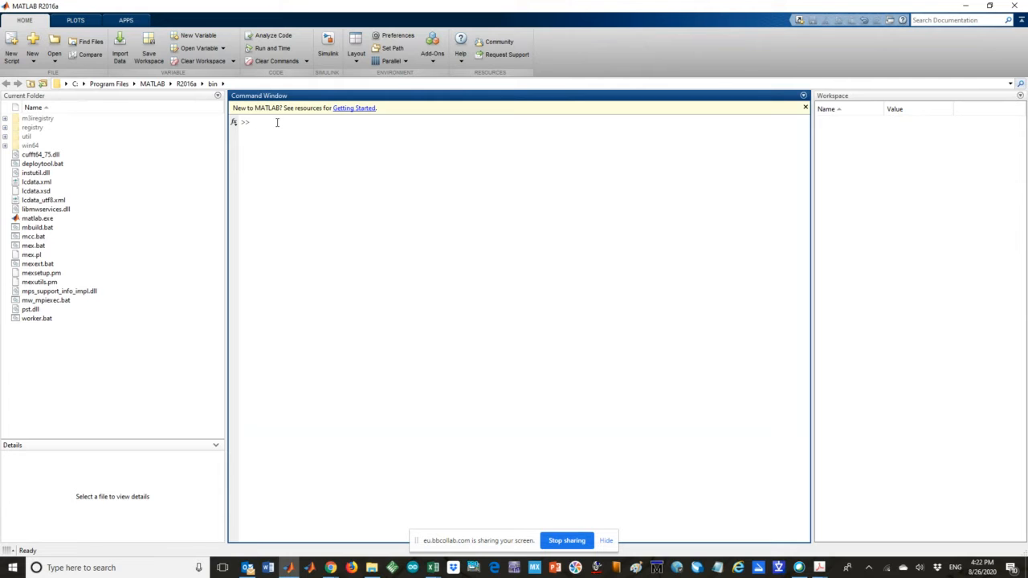
{"action": "type", "text": "simulinkk"}
{"action": "key", "text": "BackSpace"}
{"action": "key", "text": "Return"}
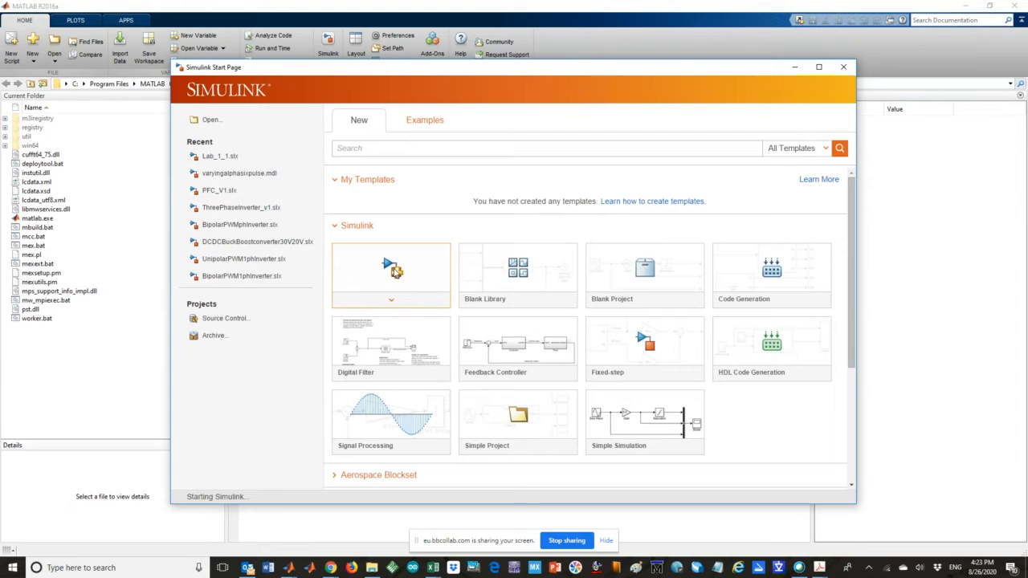
{"action": "left_click", "coordinate": [405, 287]}
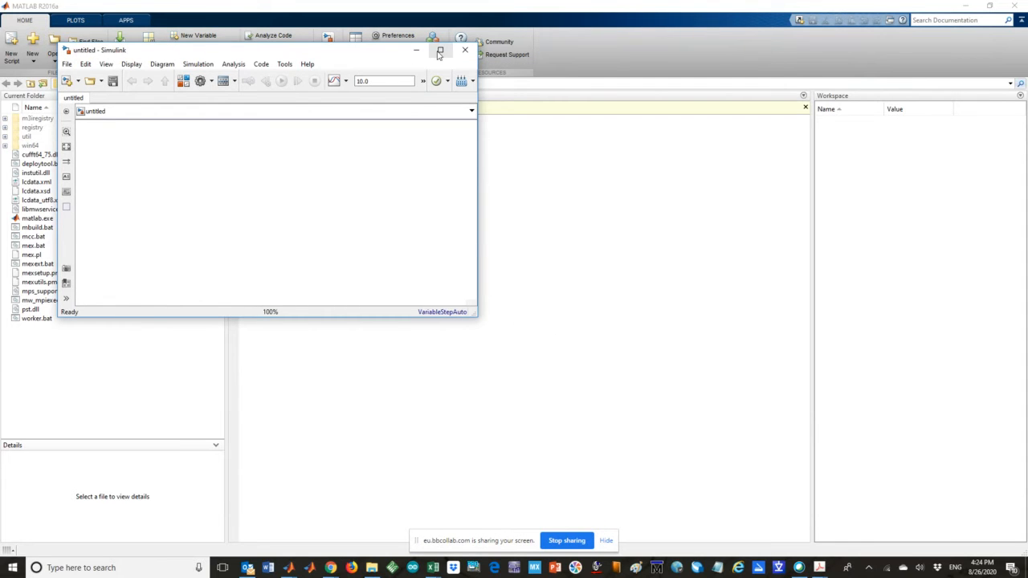
Step: Enlarge the empty model window and reposition it over the MATLAB Command Window
{"action": "left_click_drag", "start_coordinate": [344, 56], "coordinate": [527, 122]}
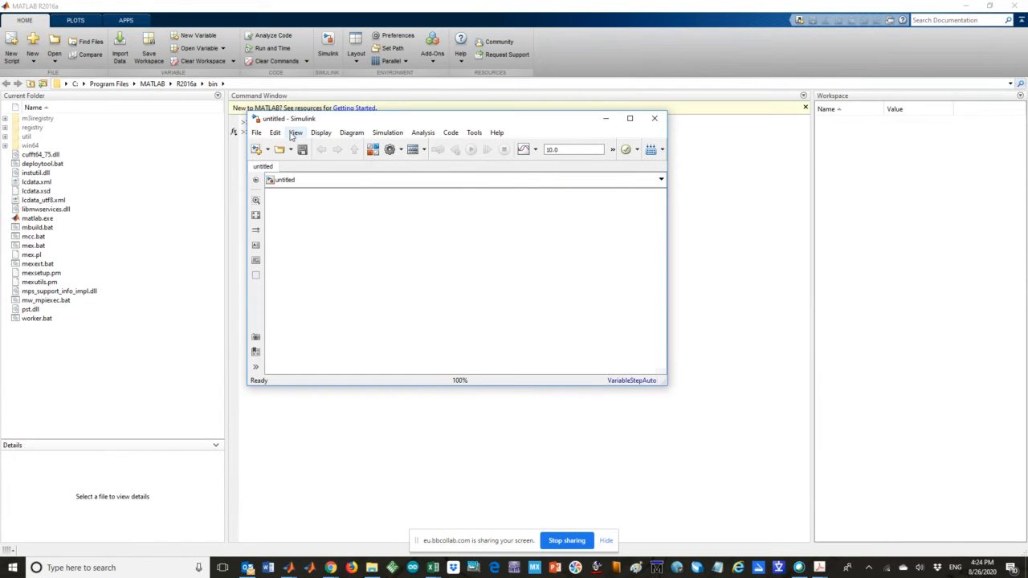
{"action": "left_click_drag", "start_coordinate": [373, 124], "coordinate": [385, 145]}
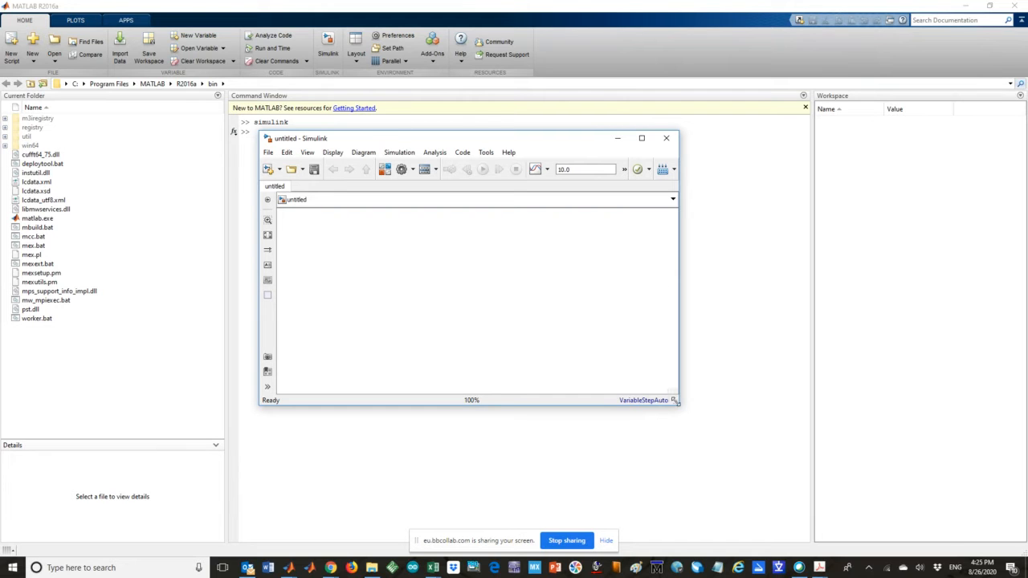
{"action": "left_click_drag", "start_coordinate": [677, 403], "coordinate": [848, 471]}
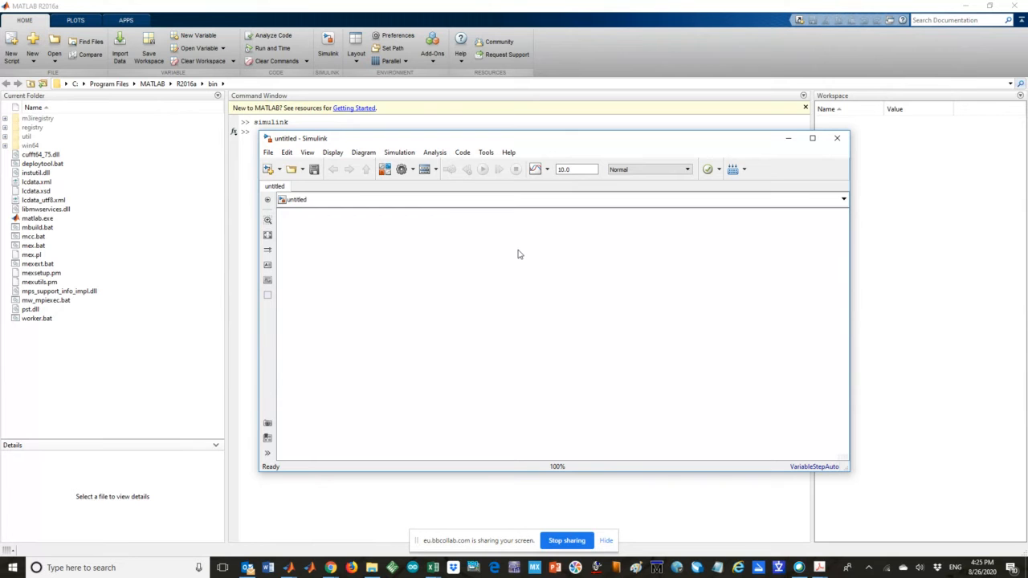
{"action": "left_click_drag", "start_coordinate": [530, 147], "coordinate": [469, 160]}
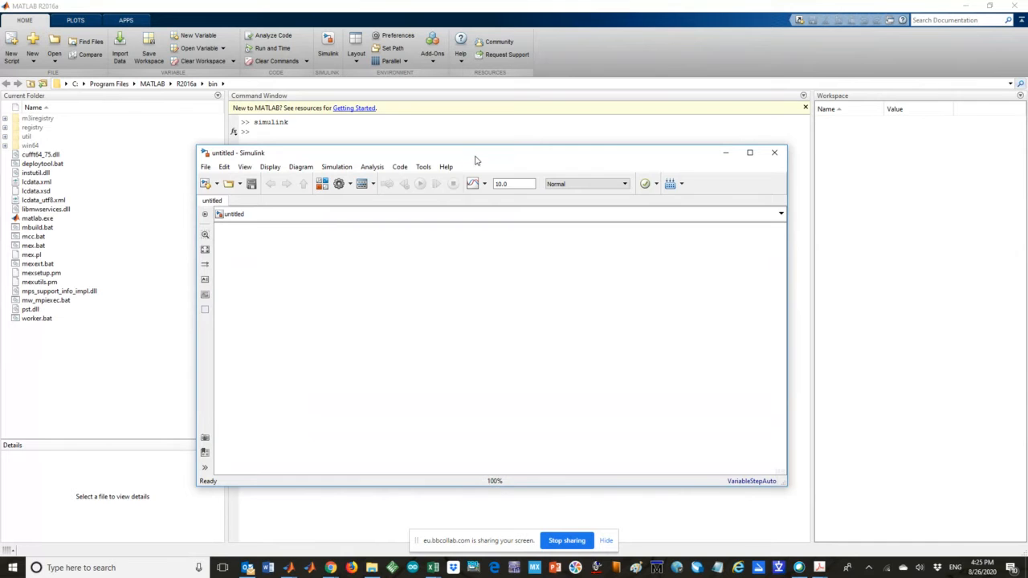
{"action": "left_click_drag", "start_coordinate": [469, 159], "coordinate": [475, 155]}
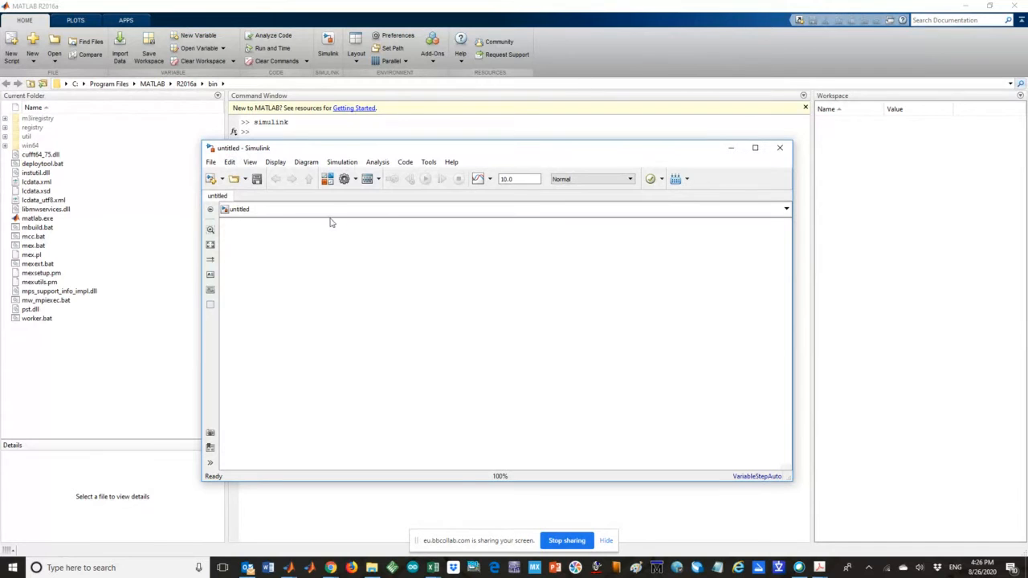
Step: Open the Simulink Library Browser beside the model and look through its list of block libraries
{"action": "left_click", "coordinate": [329, 181]}
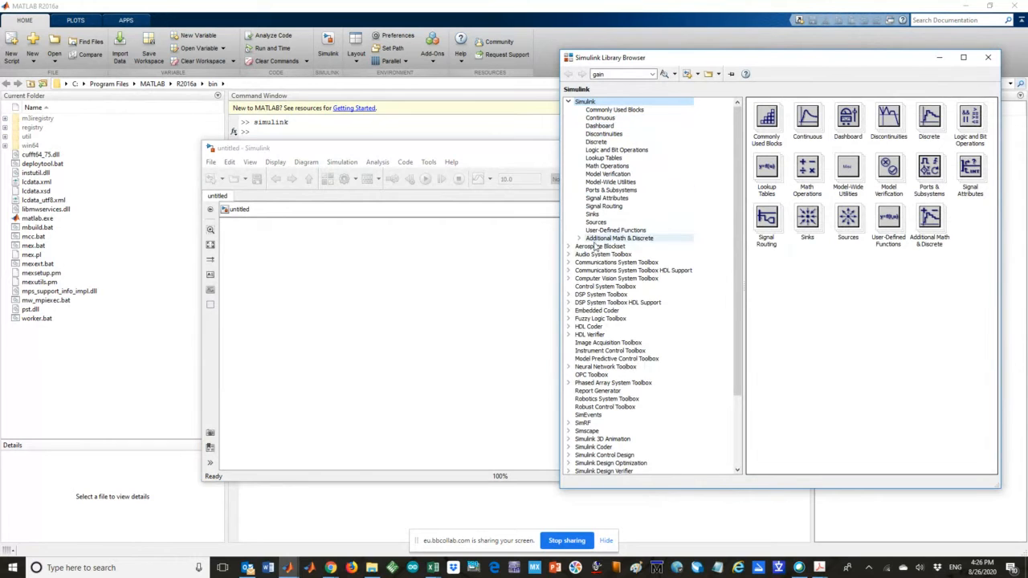
{"action": "scroll", "coordinate": [614, 377], "scroll_direction": "down", "scroll_amount": 4}
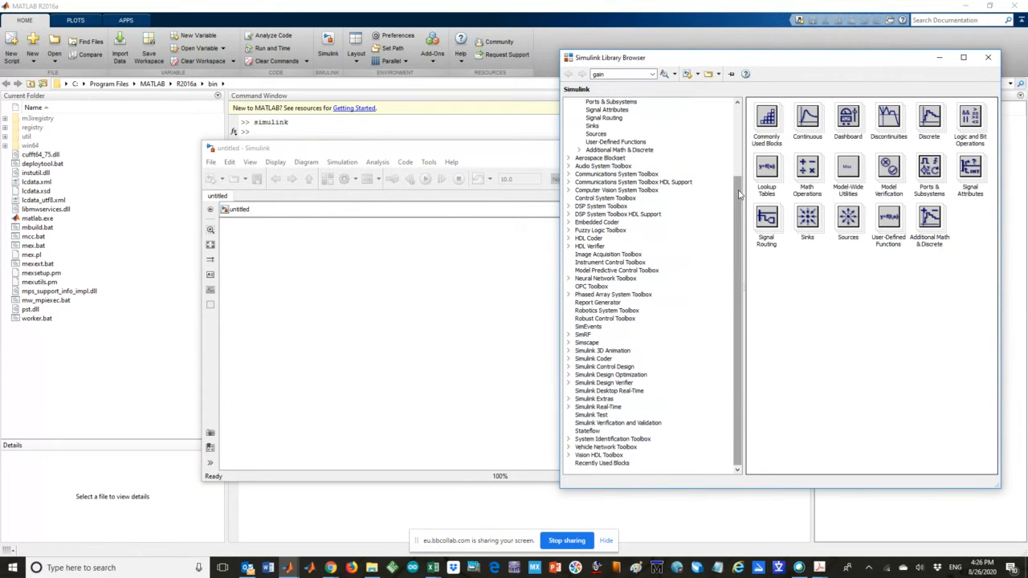
{"action": "left_click_drag", "start_coordinate": [737, 196], "coordinate": [740, 116]}
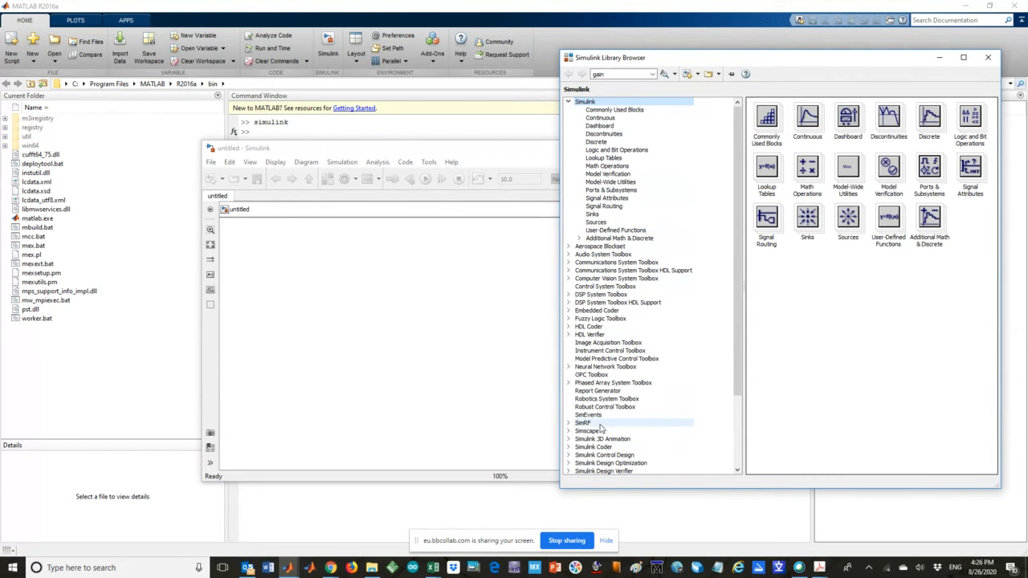
{"action": "scroll", "coordinate": [600, 430], "scroll_direction": "down", "scroll_amount": 4}
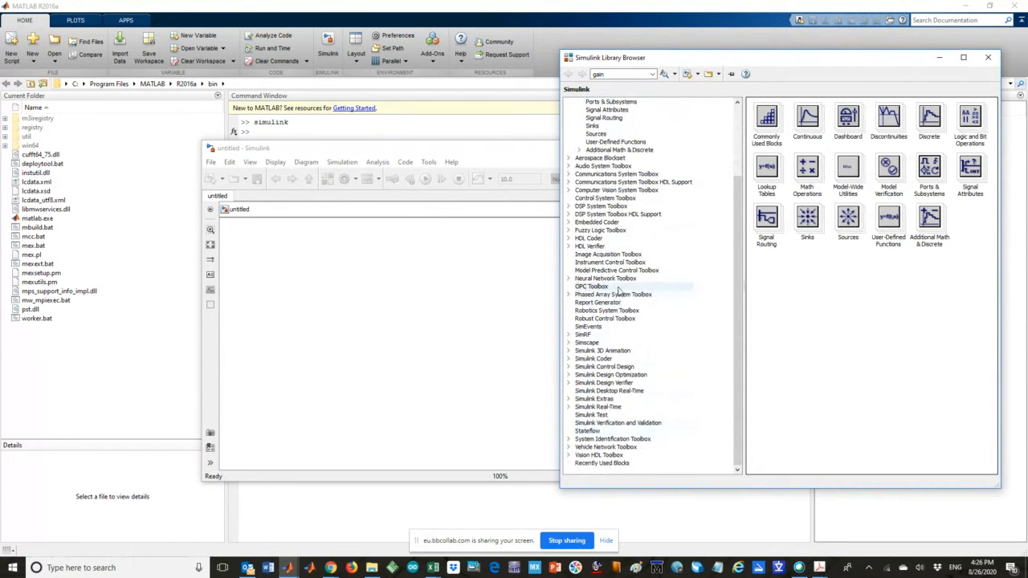
{"action": "scroll", "coordinate": [617, 273], "scroll_direction": "up", "scroll_amount": 4}
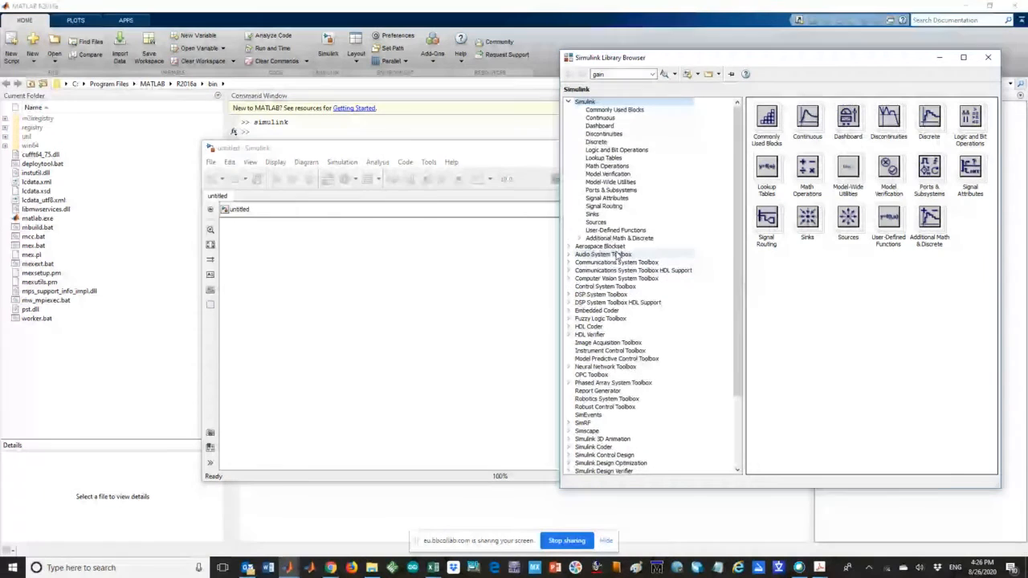
{"action": "mouse_move", "coordinate": [808, 57]}
{"action": "left_mouse_down"}
{"action": "mouse_move", "coordinate": [818, 42]}
{"action": "mouse_move", "coordinate": [798, 42]}
{"action": "left_mouse_up"}
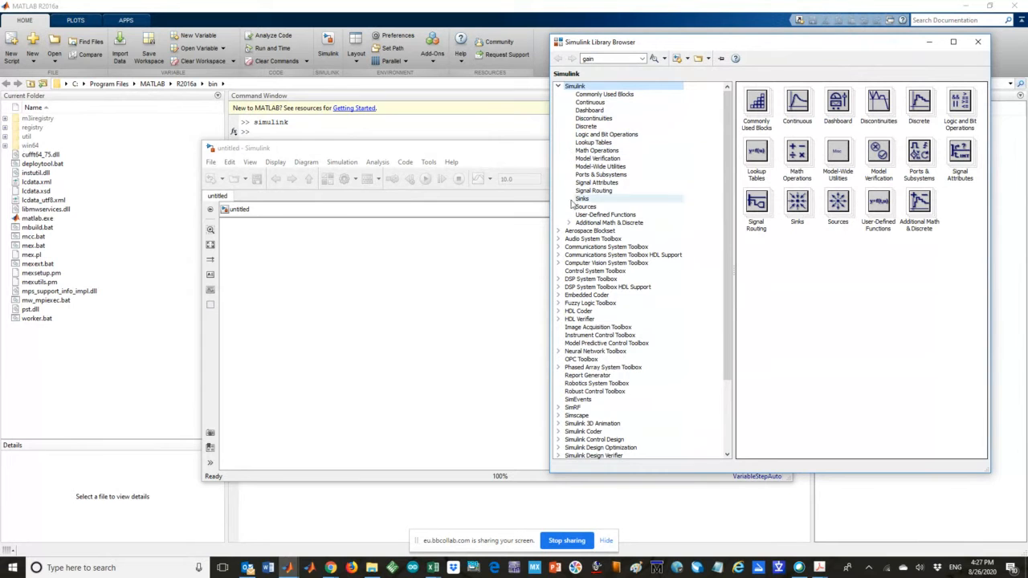
Step: Search the block library for "sine wave"
{"action": "double_click", "coordinate": [598, 58]}
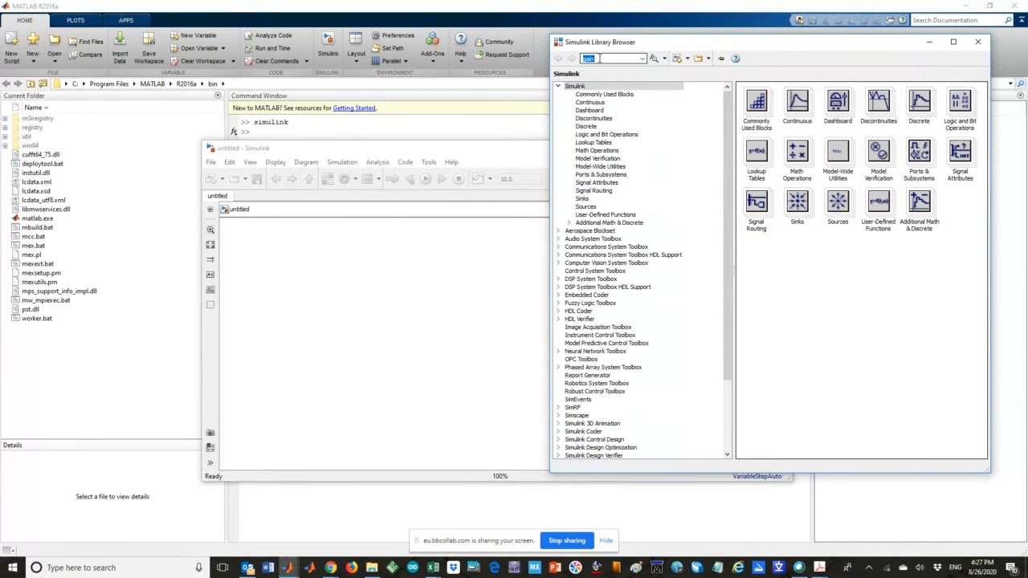
{"action": "type", "text": "sine wave"}
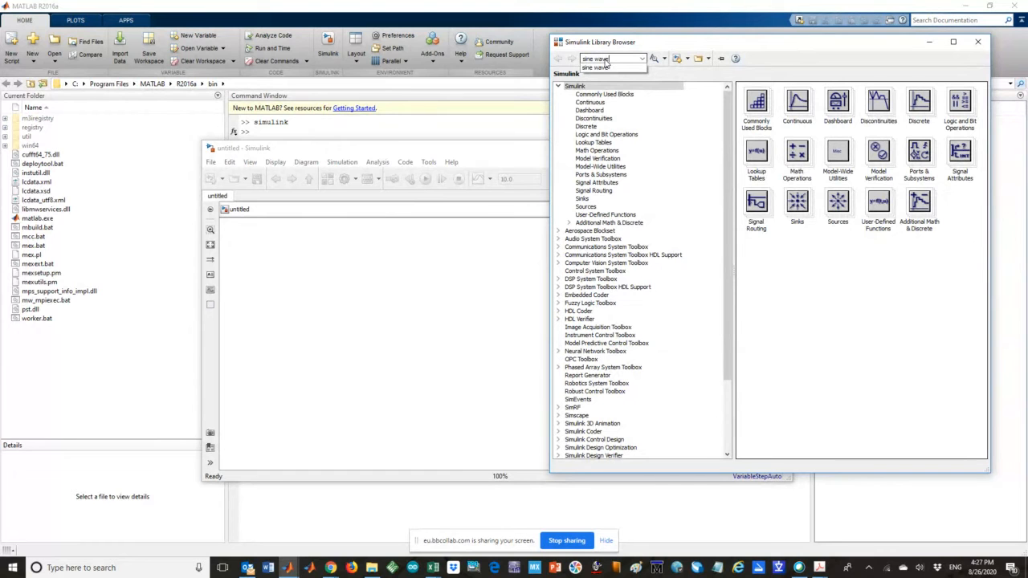
{"action": "key", "text": "Return"}
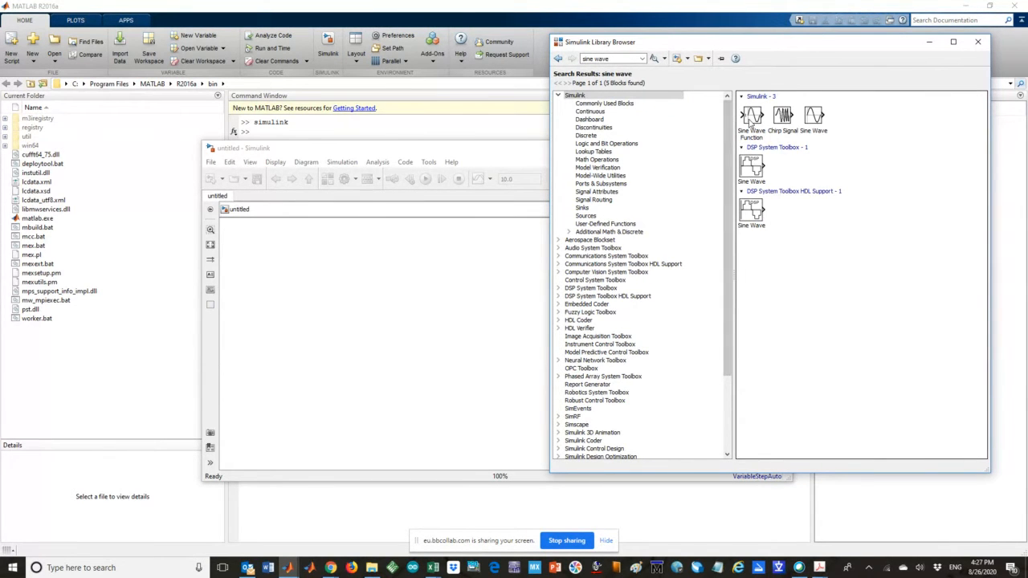
Step: Place a Sine Wave block from the Simulink Sources library in the empty model
{"action": "left_click", "coordinate": [815, 117]}
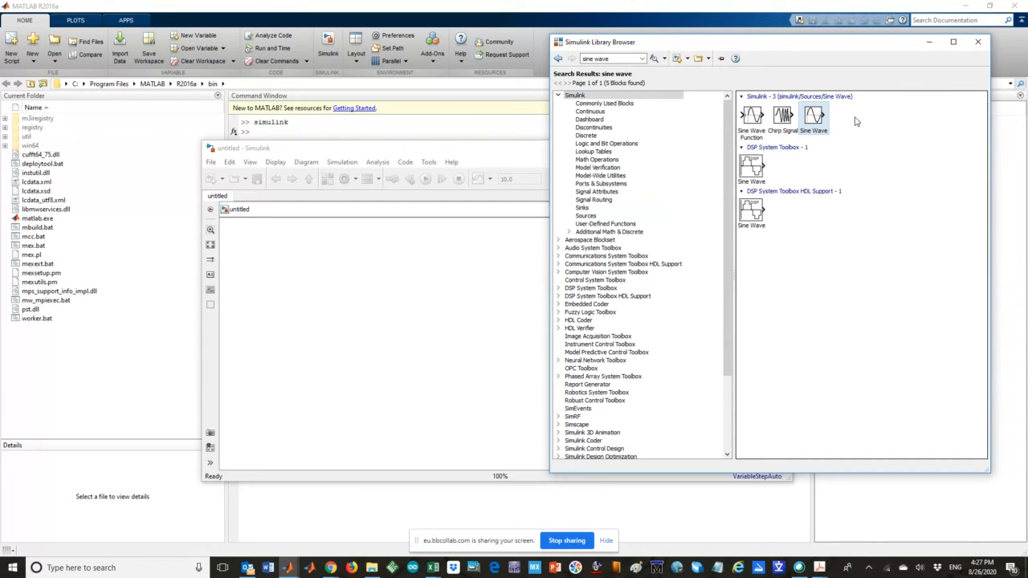
{"action": "left_click_drag", "start_coordinate": [816, 119], "coordinate": [399, 296]}
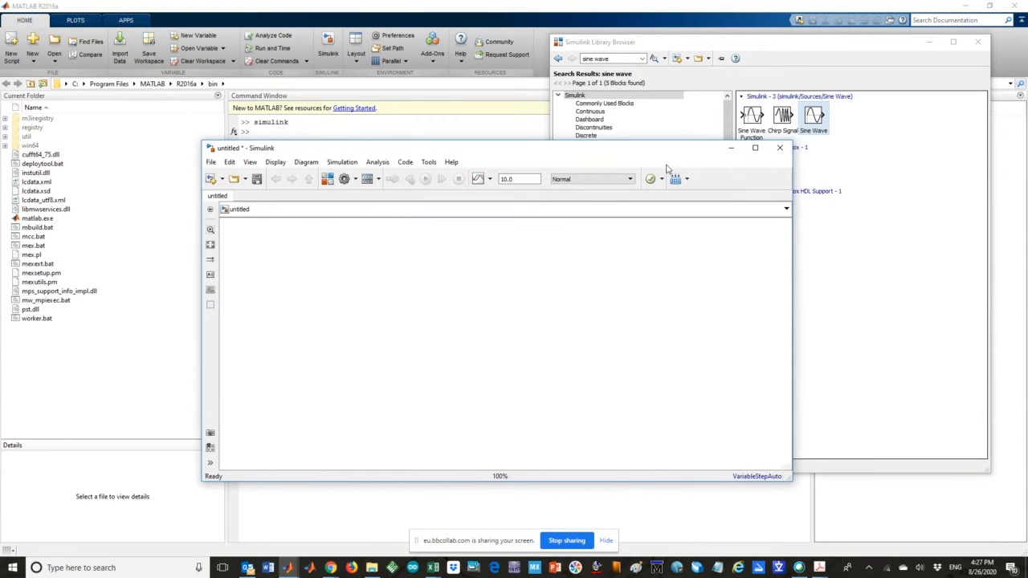
{"action": "left_click", "coordinate": [895, 157]}
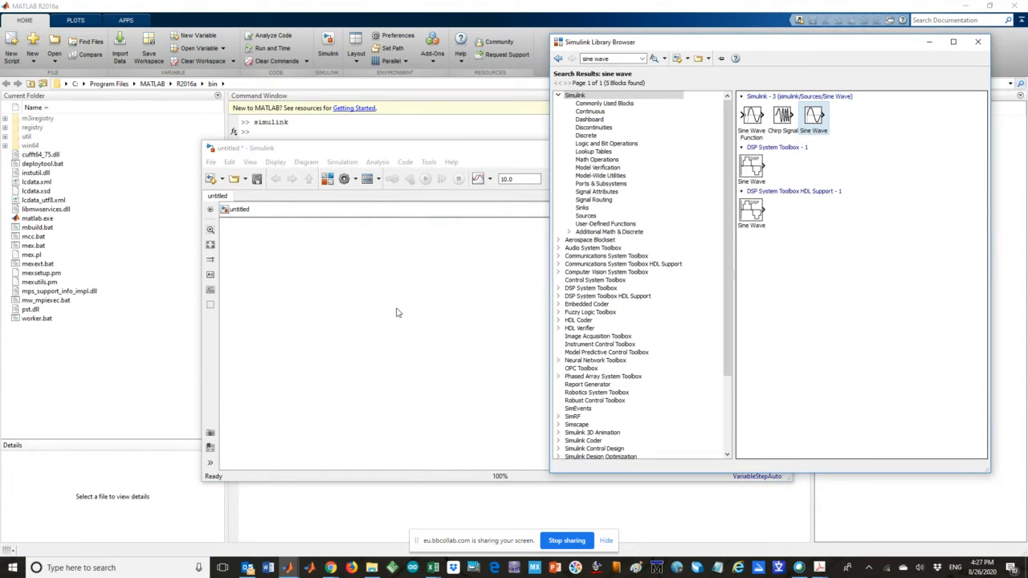
{"action": "left_click_drag", "start_coordinate": [396, 312], "coordinate": [397, 313]}
{"action": "left_click", "coordinate": [936, 186]}
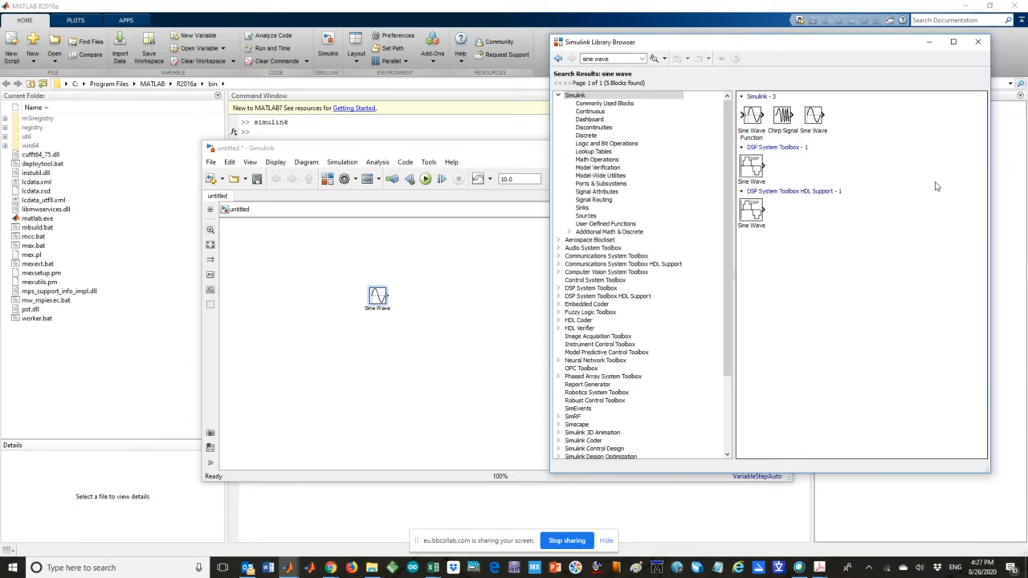
{"action": "right_click", "coordinate": [815, 119]}
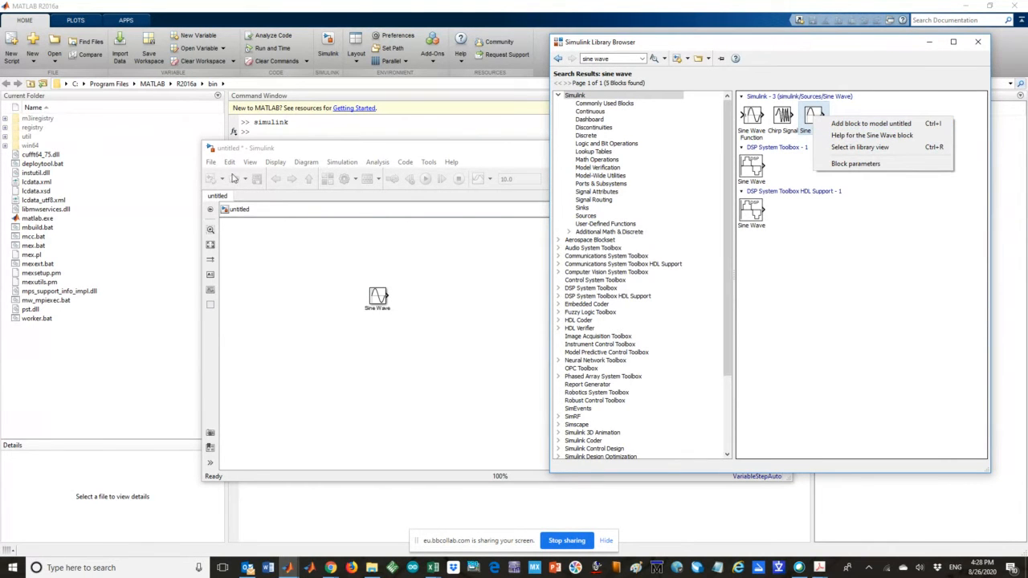
{"action": "left_click", "coordinate": [271, 273]}
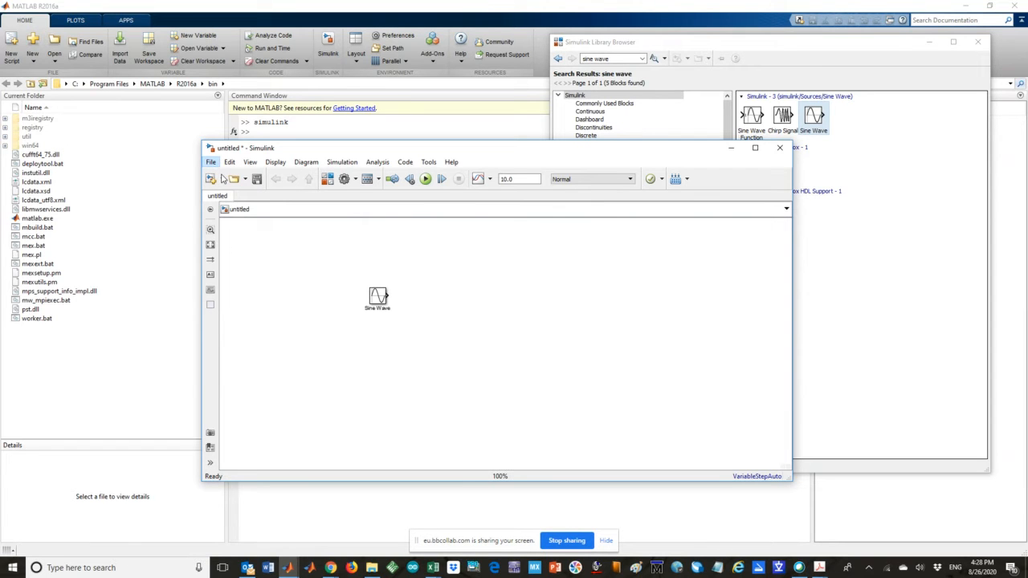
Step: Save the model as Lab_1_2 in the Lab Machines folder on the Desktop
{"action": "left_click", "coordinate": [212, 162]}
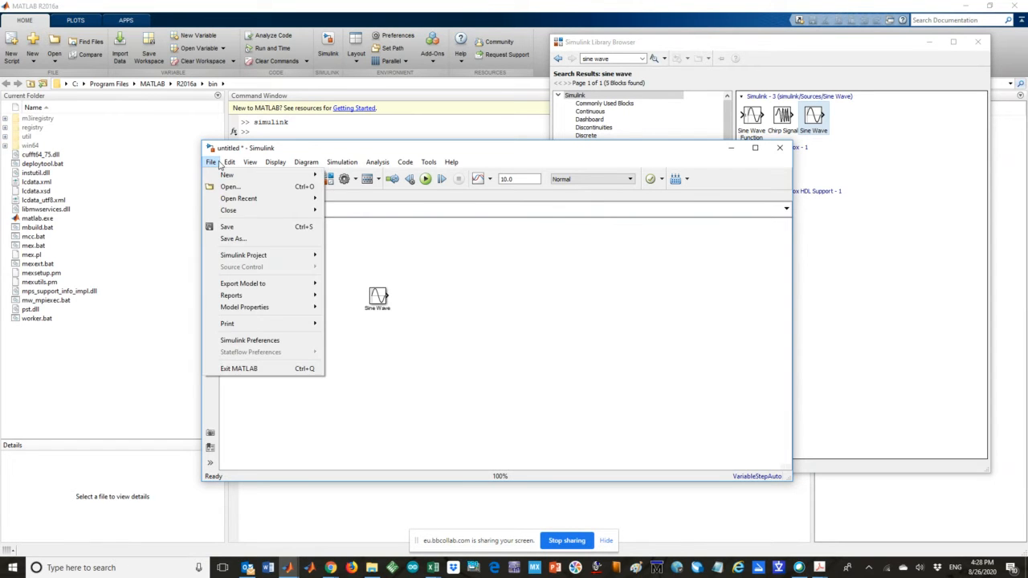
{"action": "left_click", "coordinate": [237, 239]}
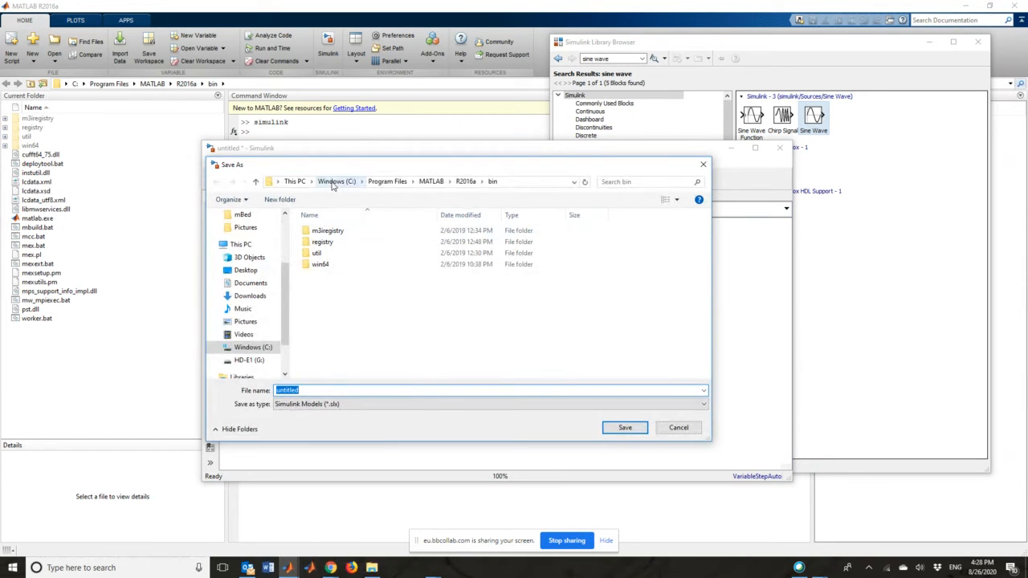
{"action": "left_click", "coordinate": [243, 270]}
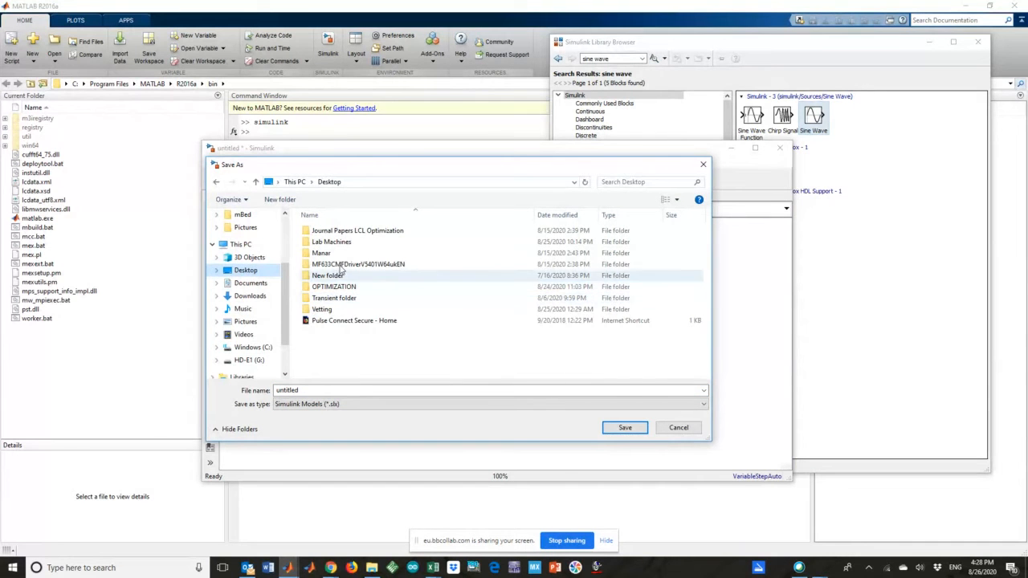
{"action": "double_click", "coordinate": [336, 243]}
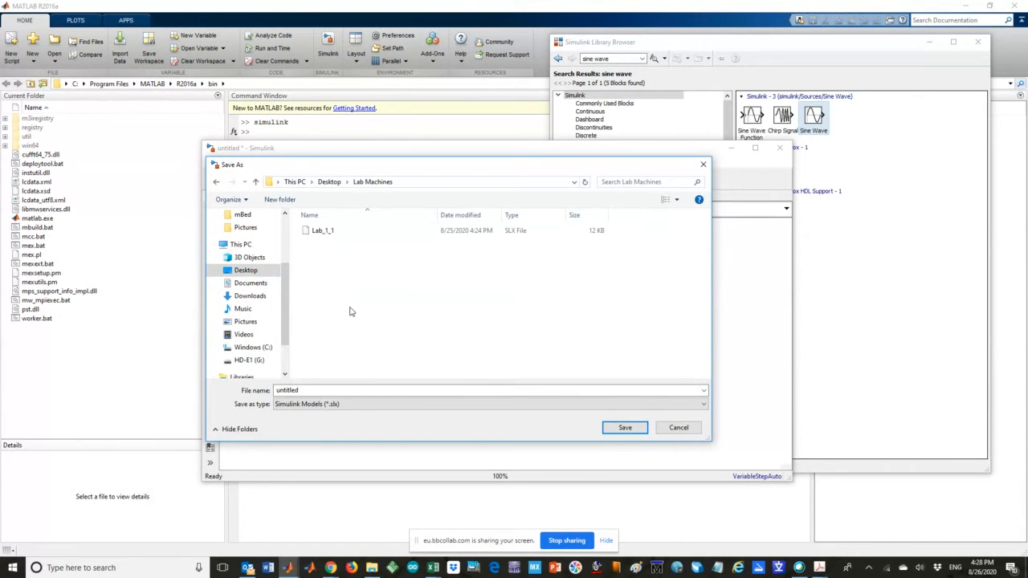
{"action": "double_click", "coordinate": [308, 390]}
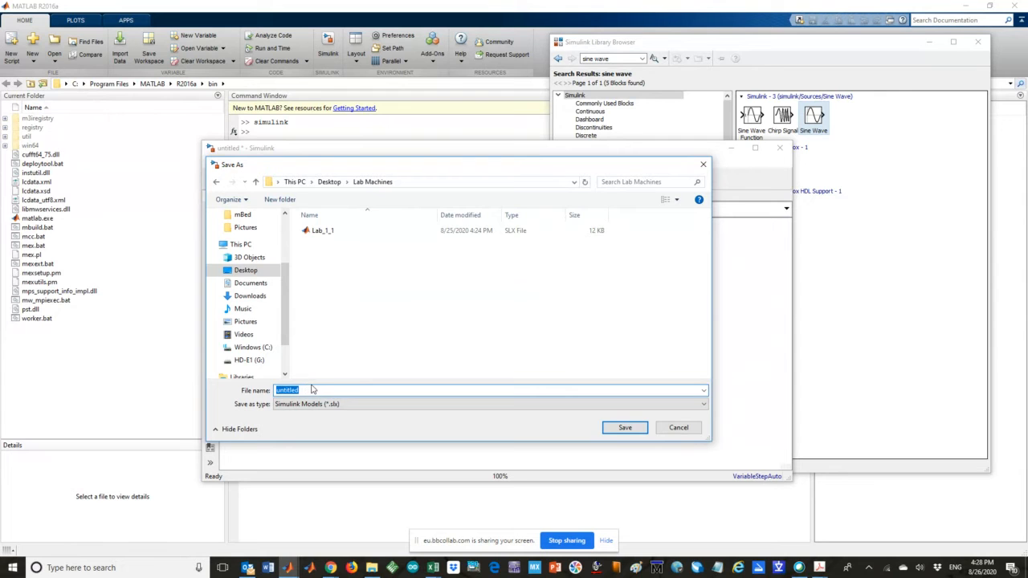
{"action": "type", "text": "Lab_"}
{"action": "type", "text": "1"}
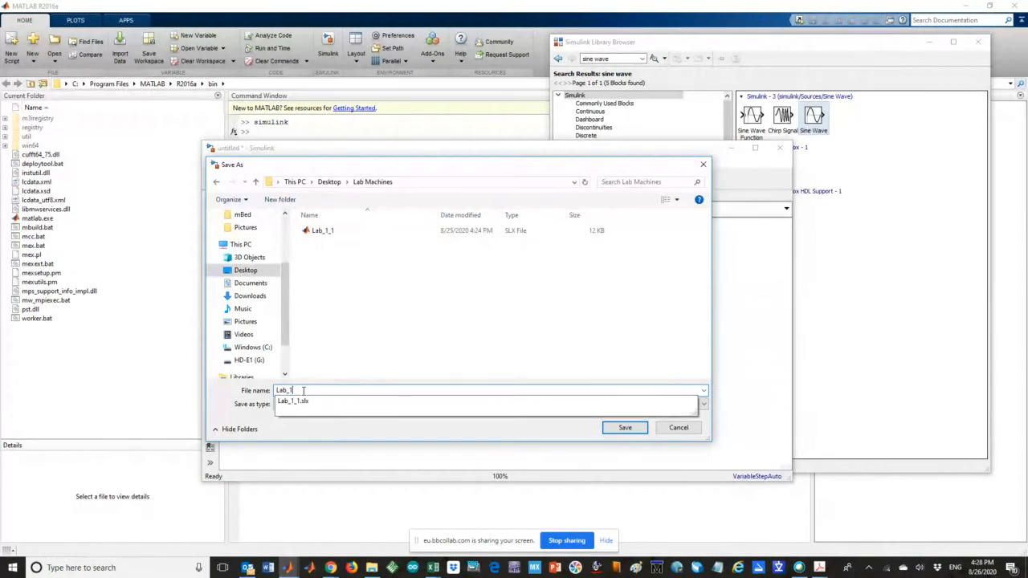
{"action": "type", "text": "_2"}
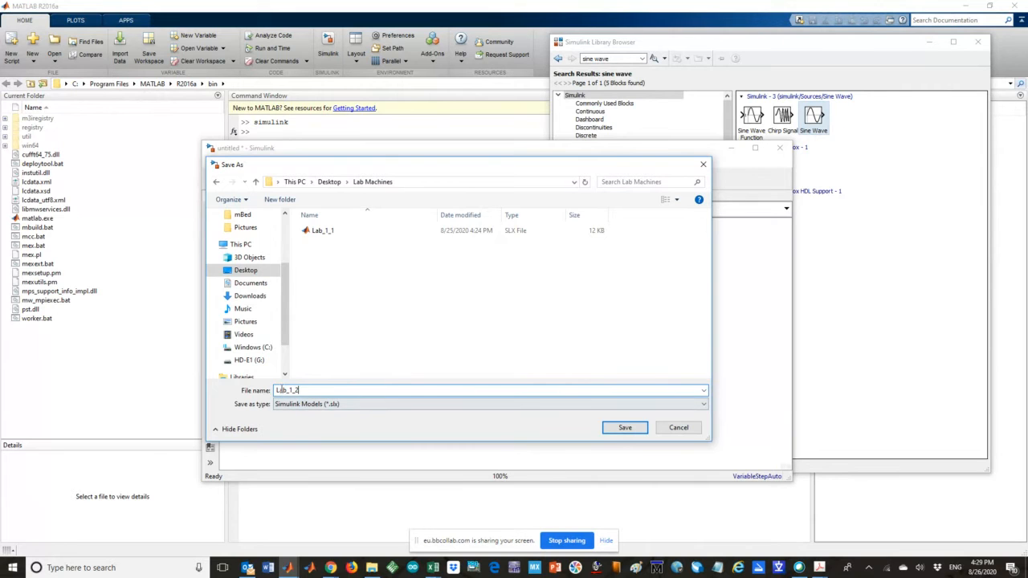
{"action": "left_click", "coordinate": [624, 427]}
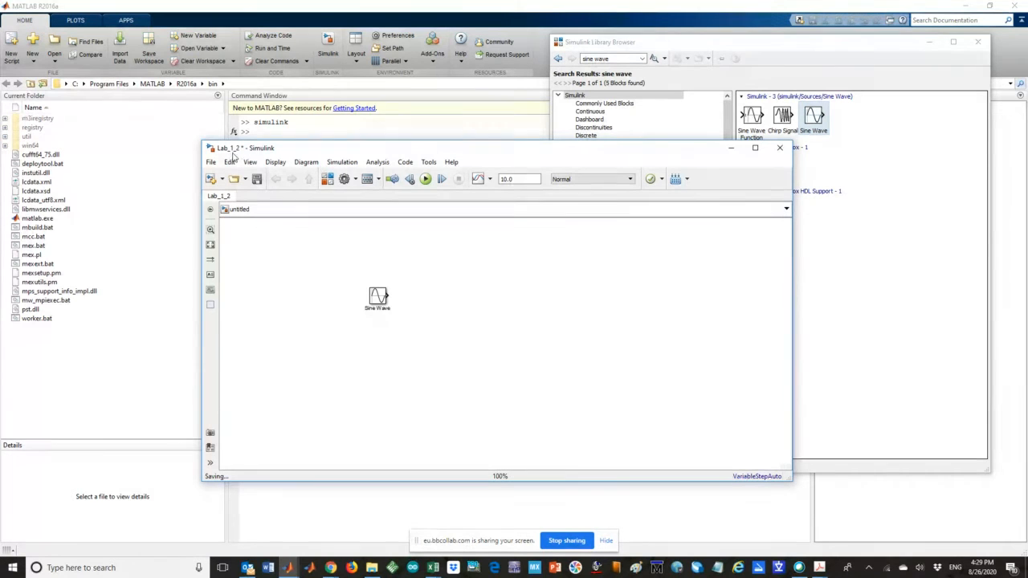
Step: Add a second Sine Wave block to model Lab_1_2 using the library's add-to-model command
{"action": "left_click", "coordinate": [814, 117]}
{"action": "right_click", "coordinate": [815, 117]}
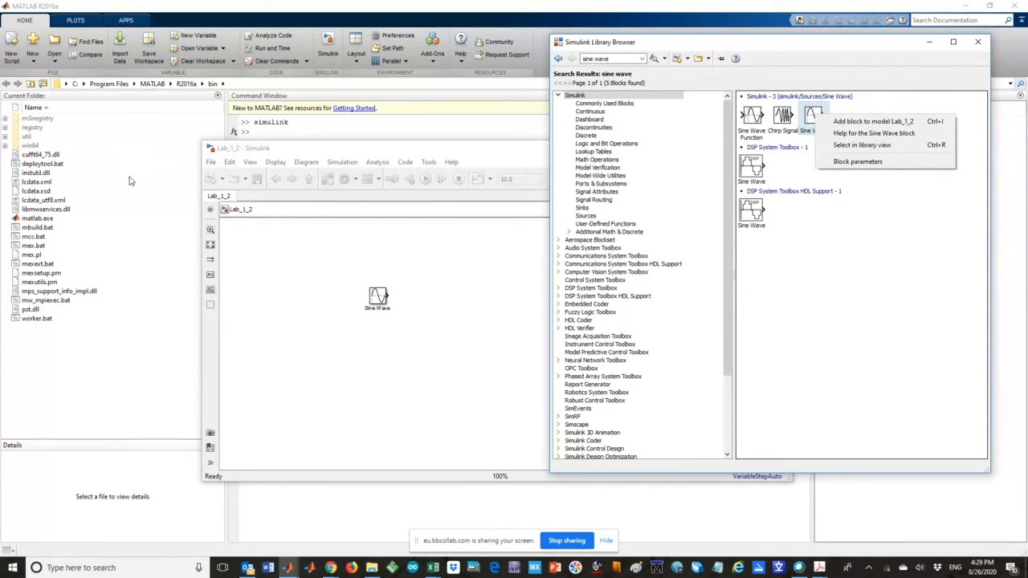
{"action": "left_click", "coordinate": [888, 125]}
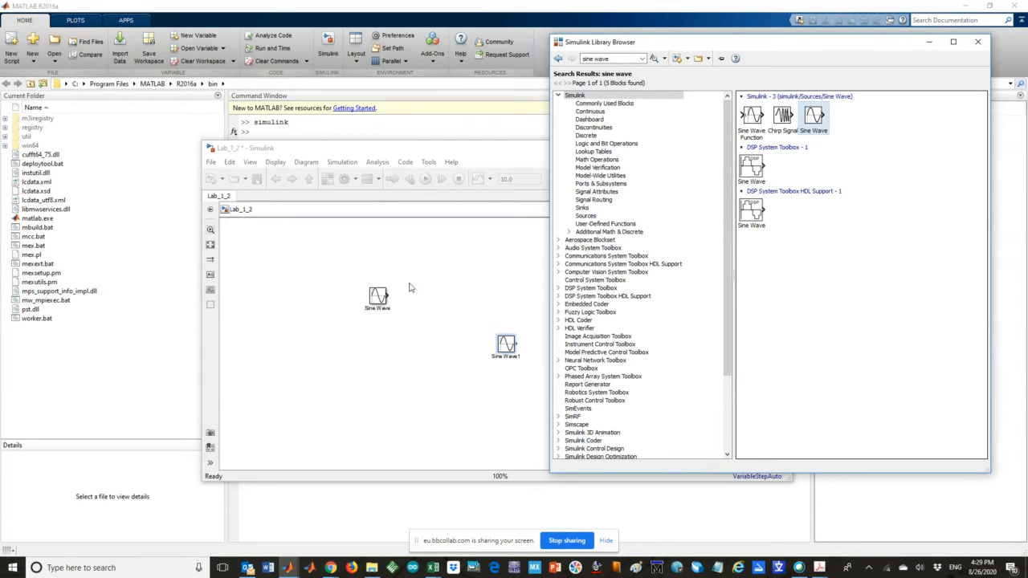
Step: Delete the original Sine Wave block and move the second one into its place
{"action": "left_click", "coordinate": [379, 297]}
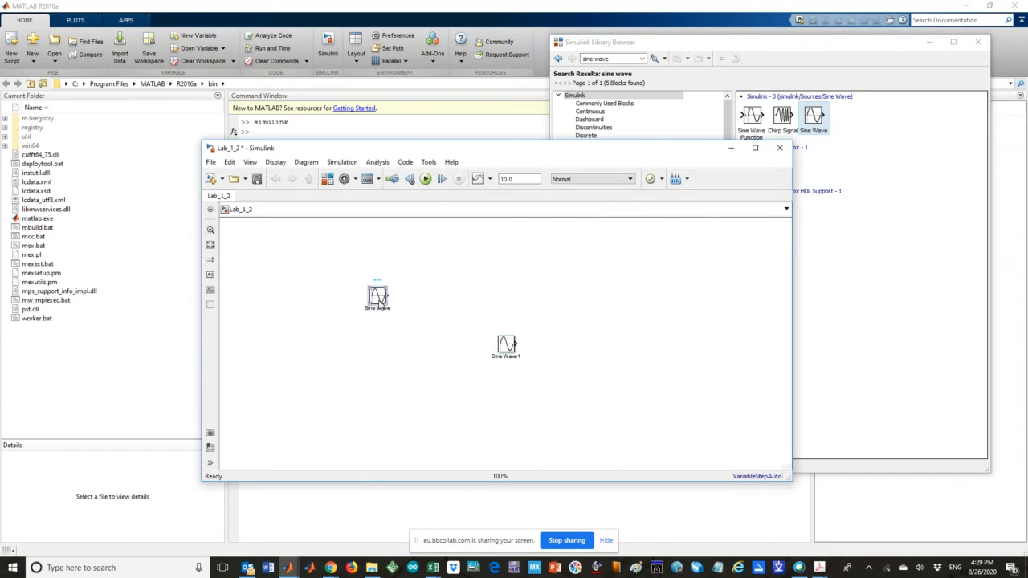
{"action": "key", "text": "Delete"}
{"action": "left_click_drag", "start_coordinate": [508, 343], "coordinate": [371, 287]}
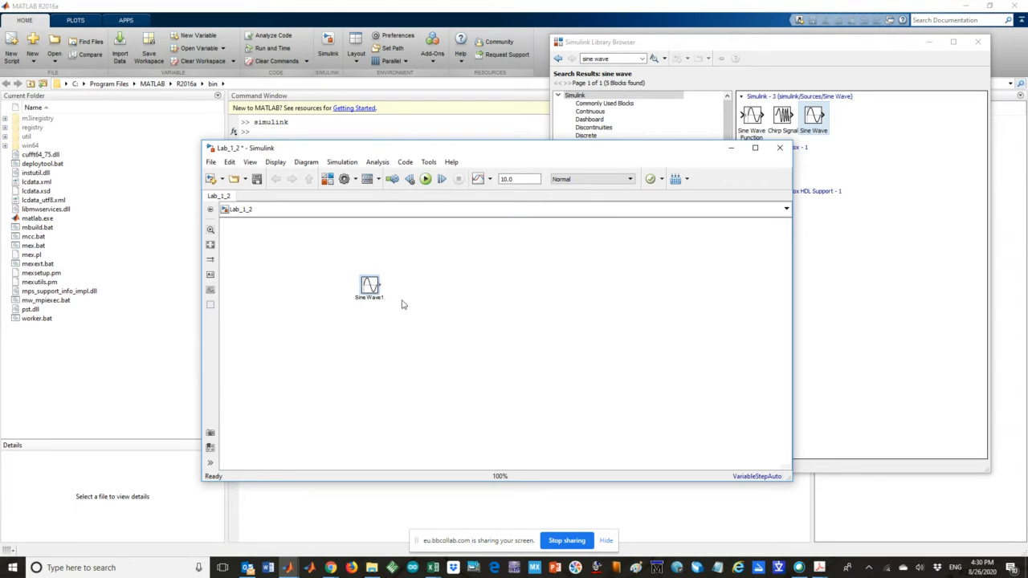
Step: Search the library for integrator and place an Integrator block below and to the right of the Sine Wave block
{"action": "left_click", "coordinate": [473, 290]}
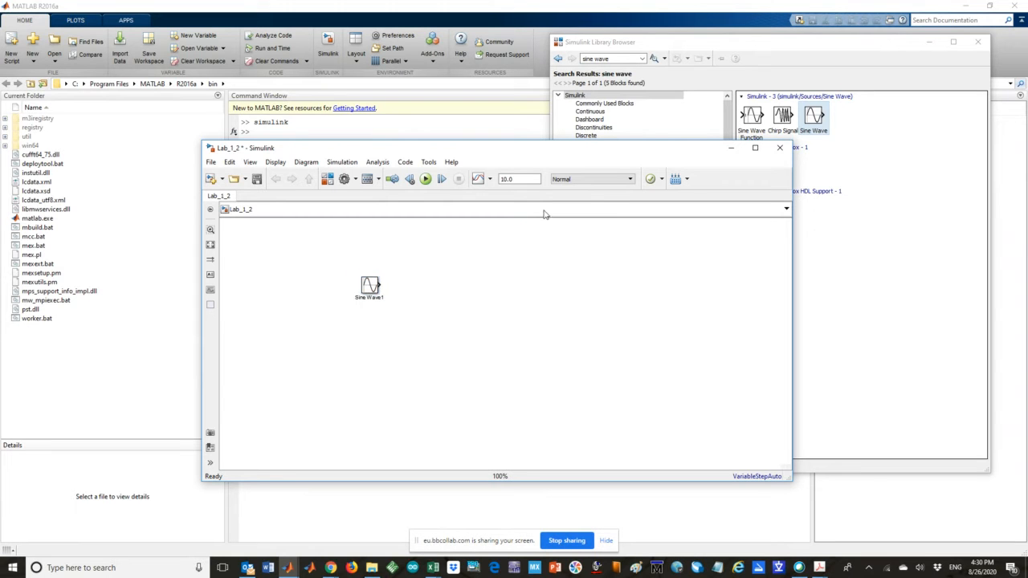
{"action": "left_click", "coordinate": [647, 46]}
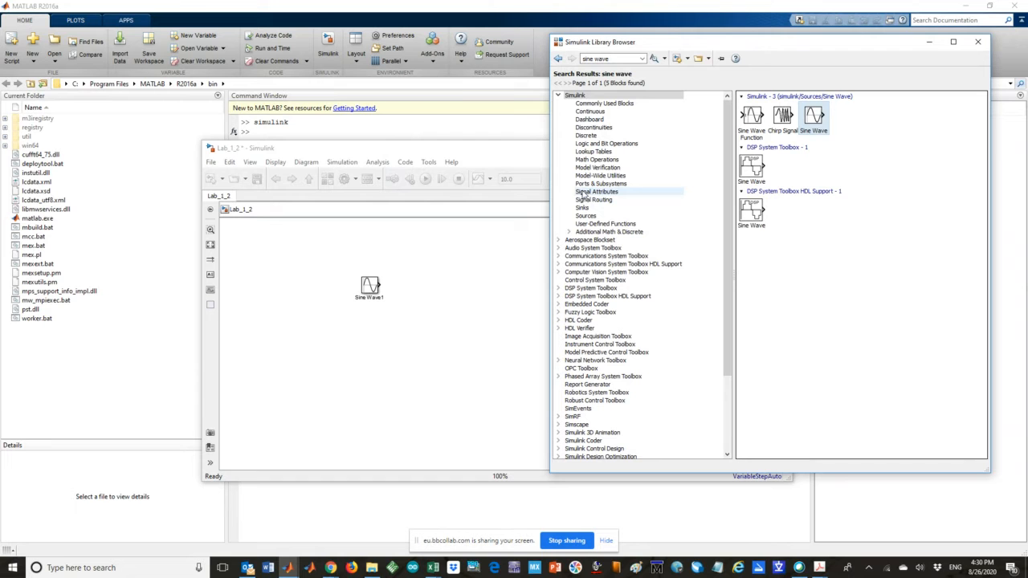
{"action": "left_click", "coordinate": [590, 112]}
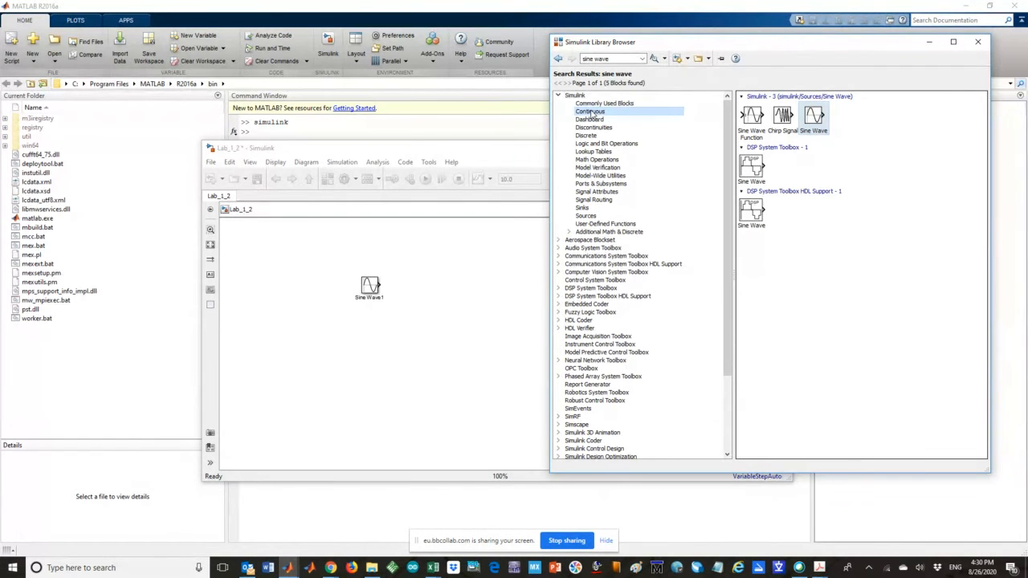
{"action": "left_click", "coordinate": [610, 59]}
{"action": "type", "text": "in"}
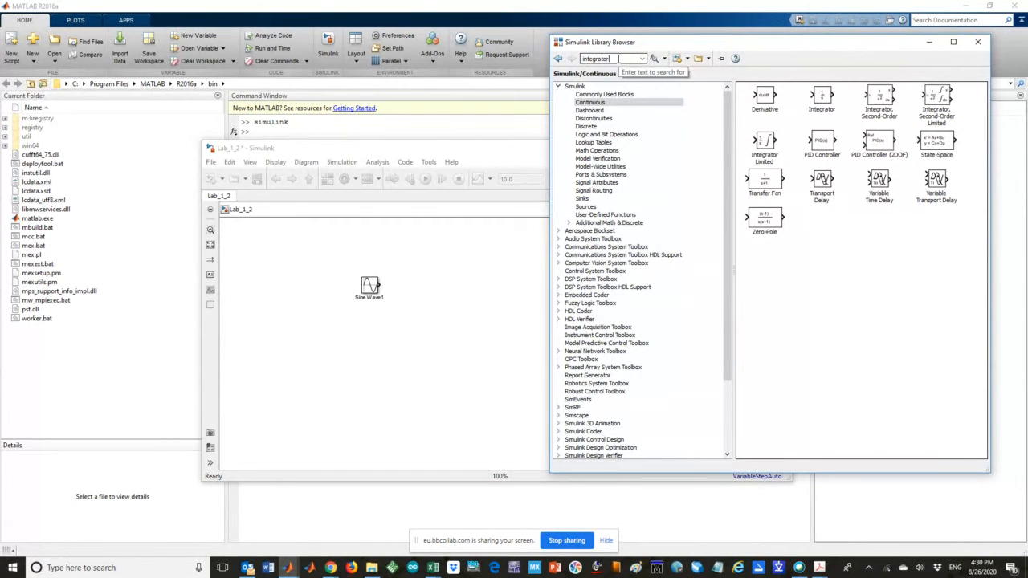
{"action": "type", "text": "tegrator"}
{"action": "key", "text": "Return"}
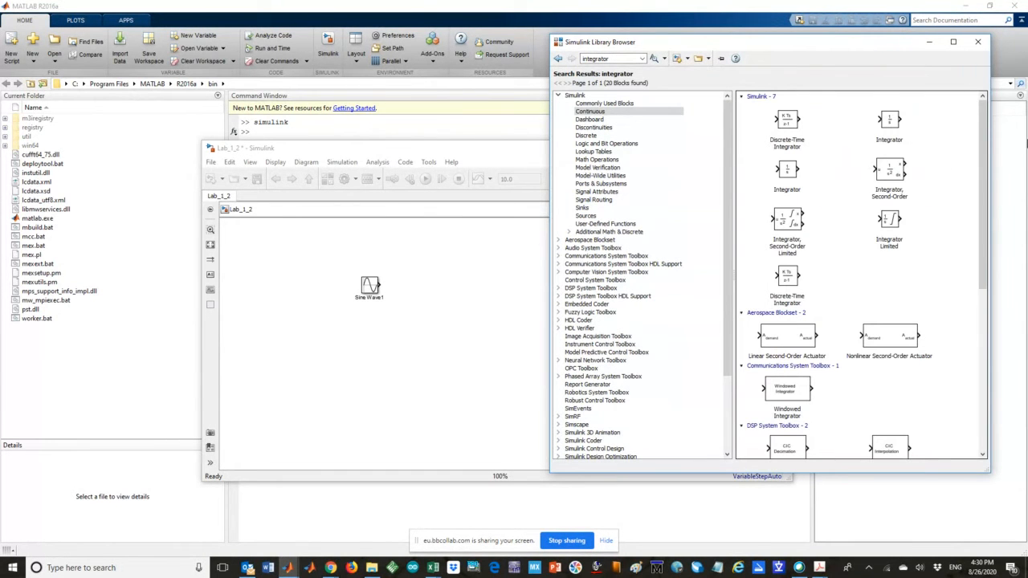
{"action": "left_click_drag", "start_coordinate": [891, 122], "coordinate": [449, 282]}
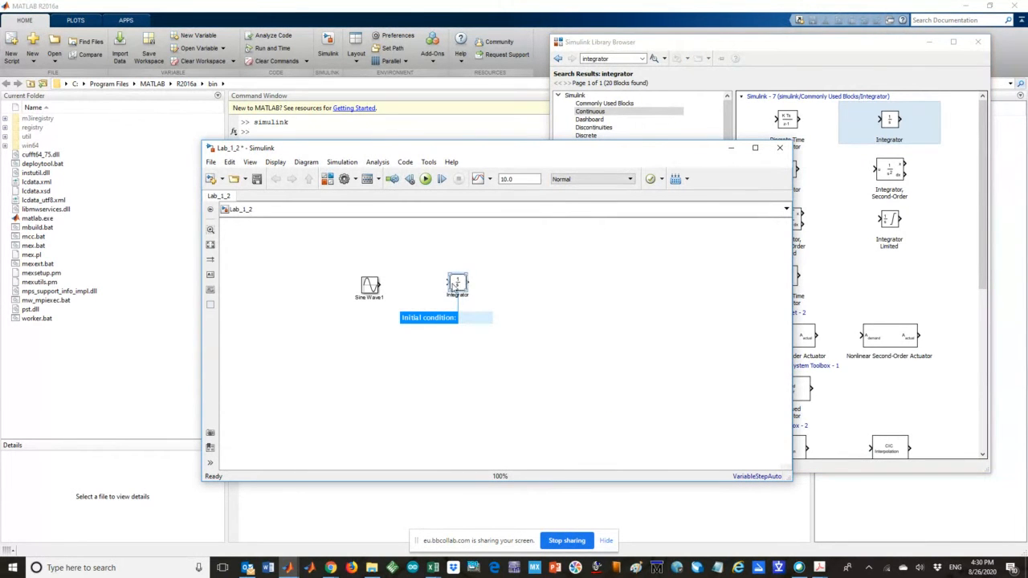
{"action": "left_click_drag", "start_coordinate": [455, 285], "coordinate": [442, 363]}
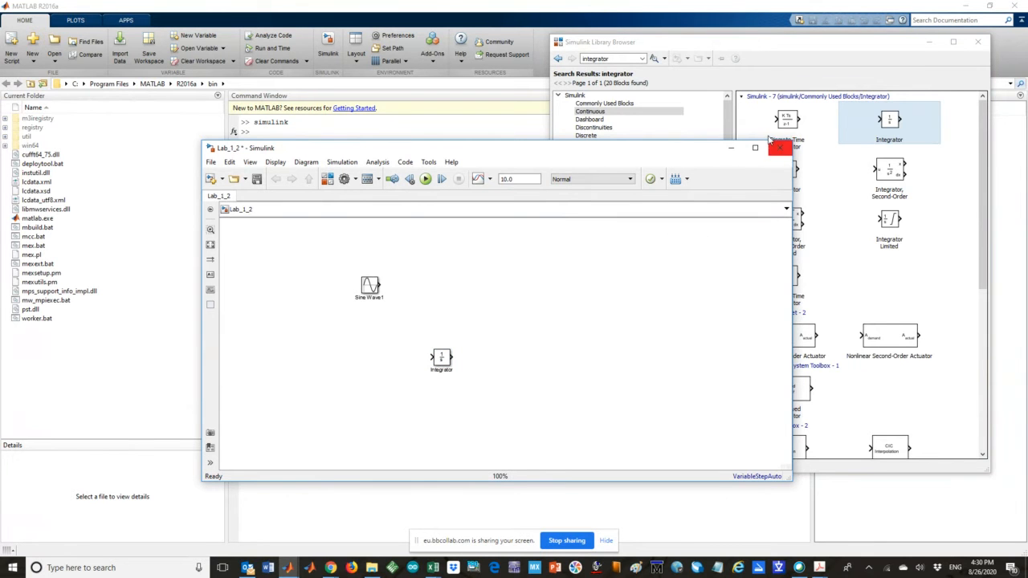
Step: Search the library for scope, add a Scope block to the model and move it to the upper right of the Integrator
{"action": "left_click", "coordinate": [619, 58]}
{"action": "type", "text": "scope"}
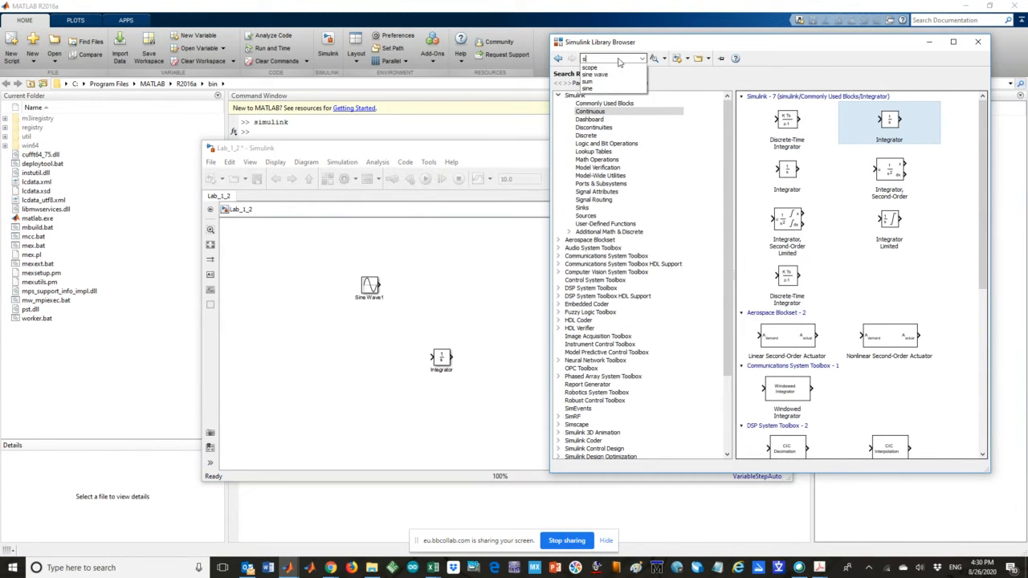
{"action": "left_click", "coordinate": [583, 208]}
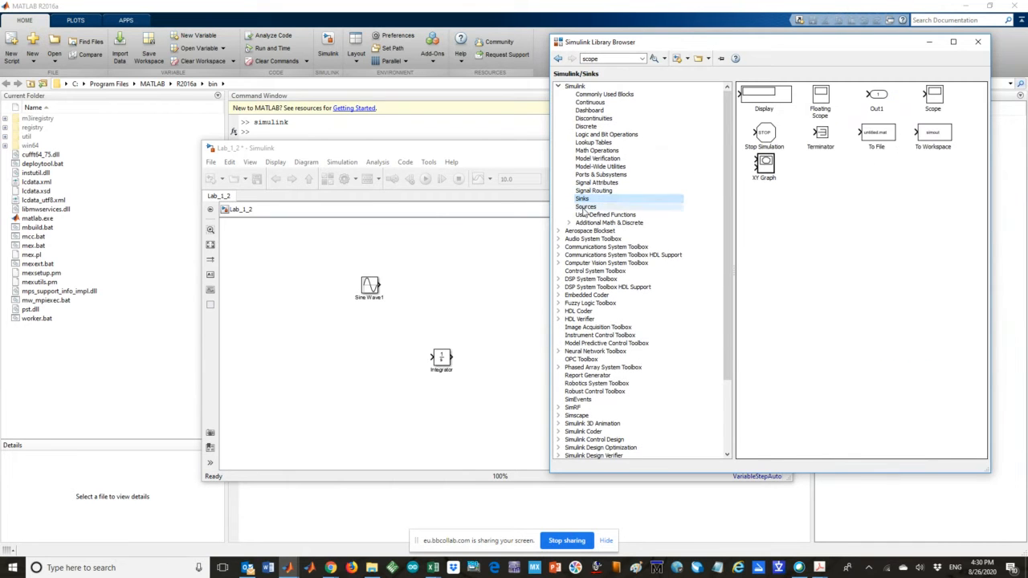
{"action": "left_click", "coordinate": [609, 59]}
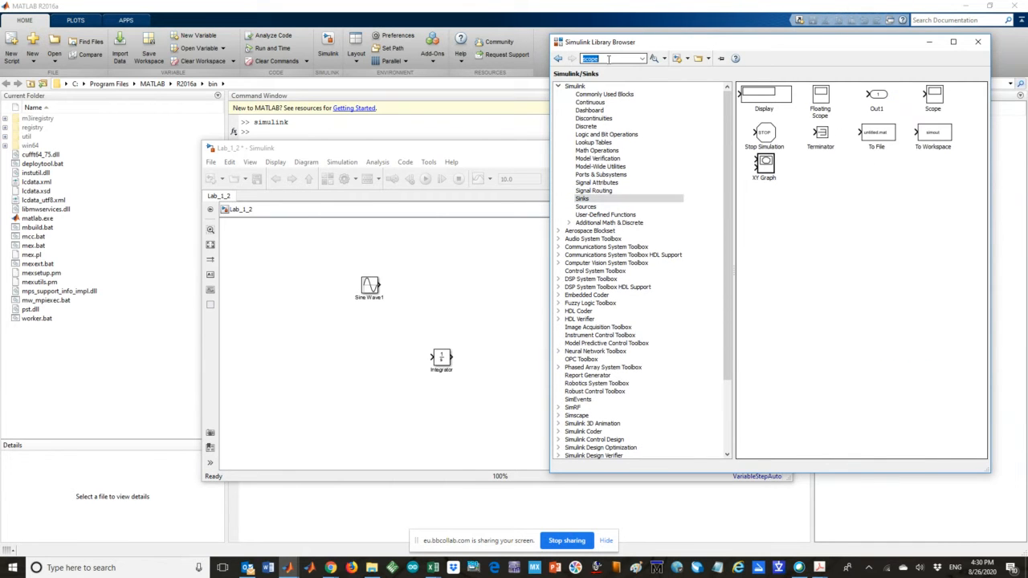
{"action": "key", "text": "Return"}
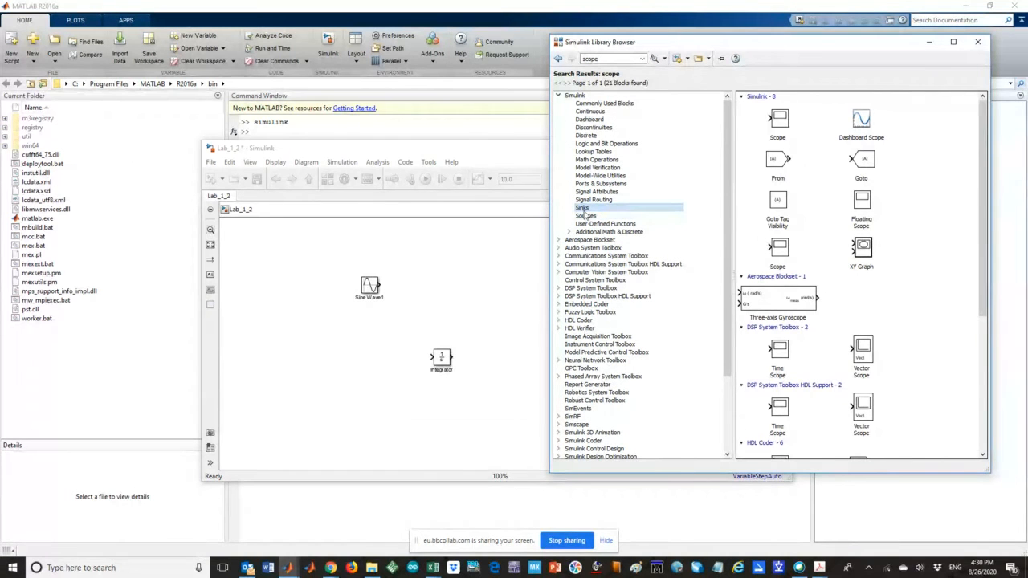
{"action": "left_click", "coordinate": [778, 121]}
{"action": "right_click", "coordinate": [778, 121]}
{"action": "left_click", "coordinate": [806, 130]}
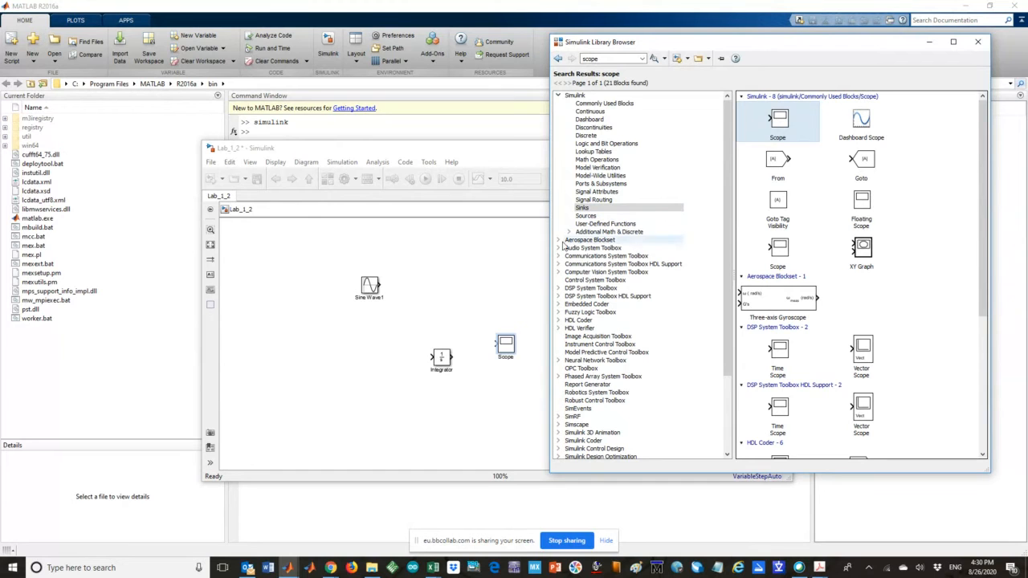
{"action": "left_click", "coordinate": [518, 287]}
{"action": "left_click_drag", "start_coordinate": [504, 348], "coordinate": [574, 274]}
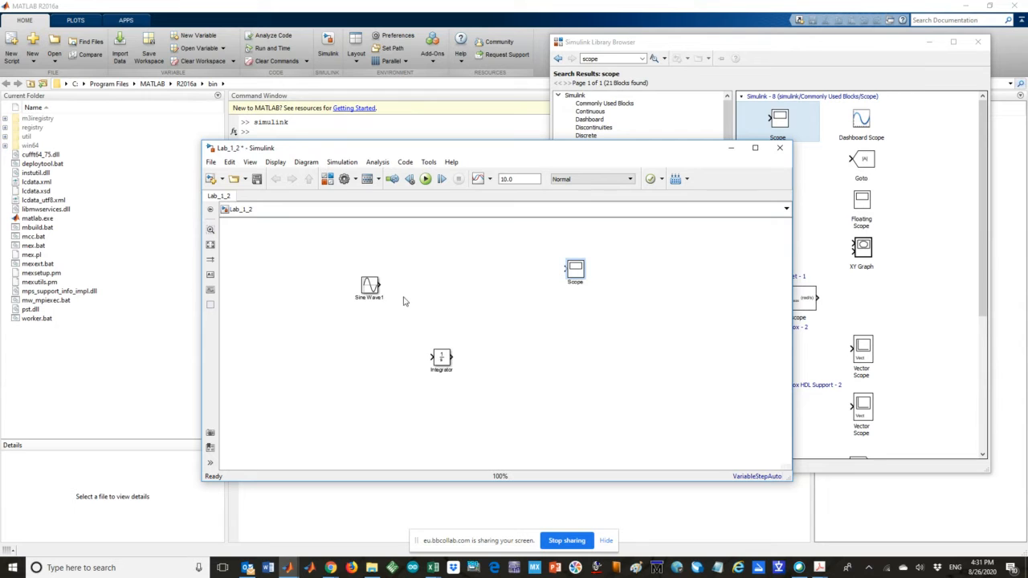
Step: Search the library for mux and place a Signal Routing Mux block between the Sine Wave and Scope blocks
{"action": "left_click", "coordinate": [574, 272]}
{"action": "left_click", "coordinate": [617, 113]}
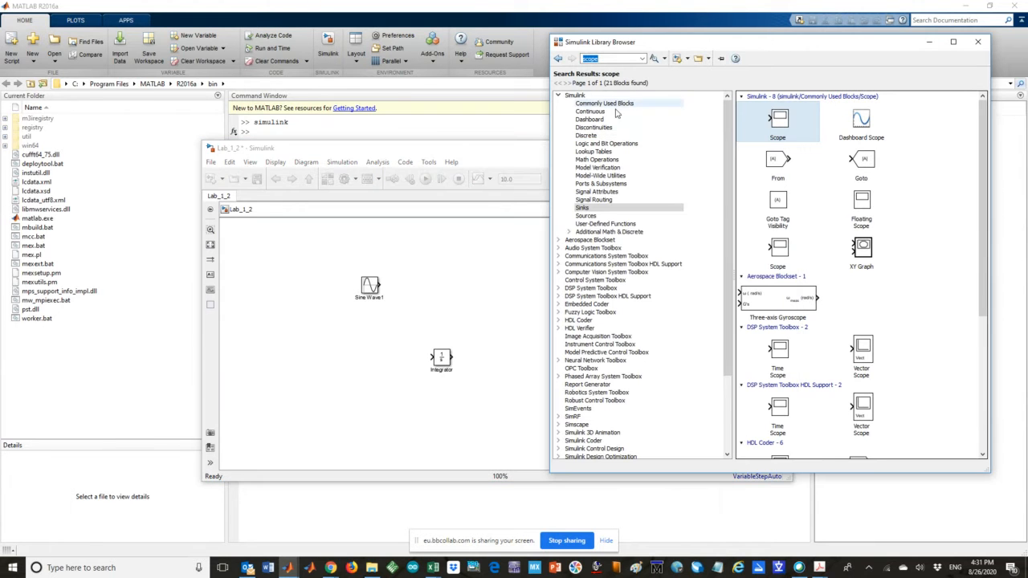
{"action": "left_click", "coordinate": [599, 203]}
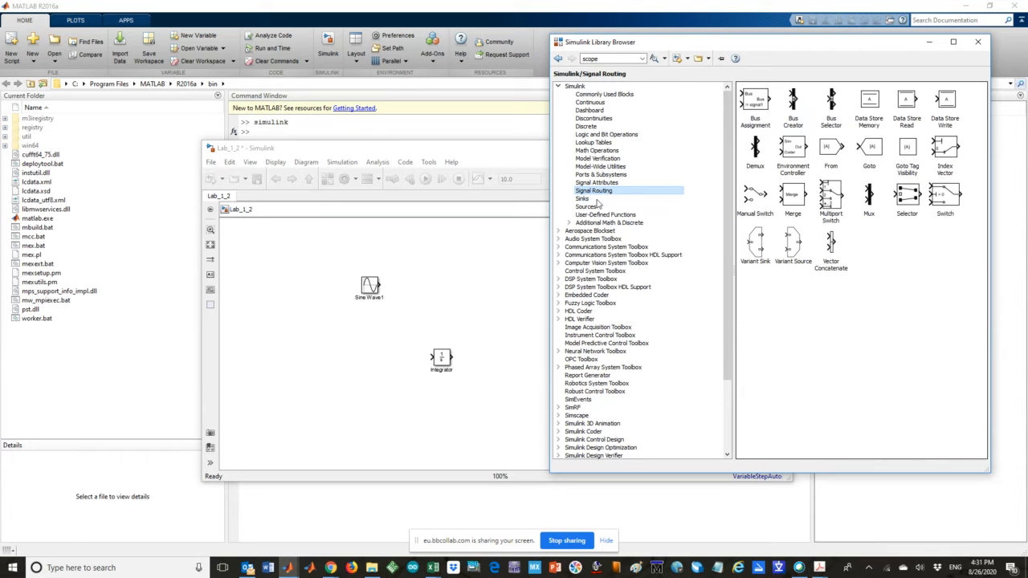
{"action": "left_click", "coordinate": [602, 58]}
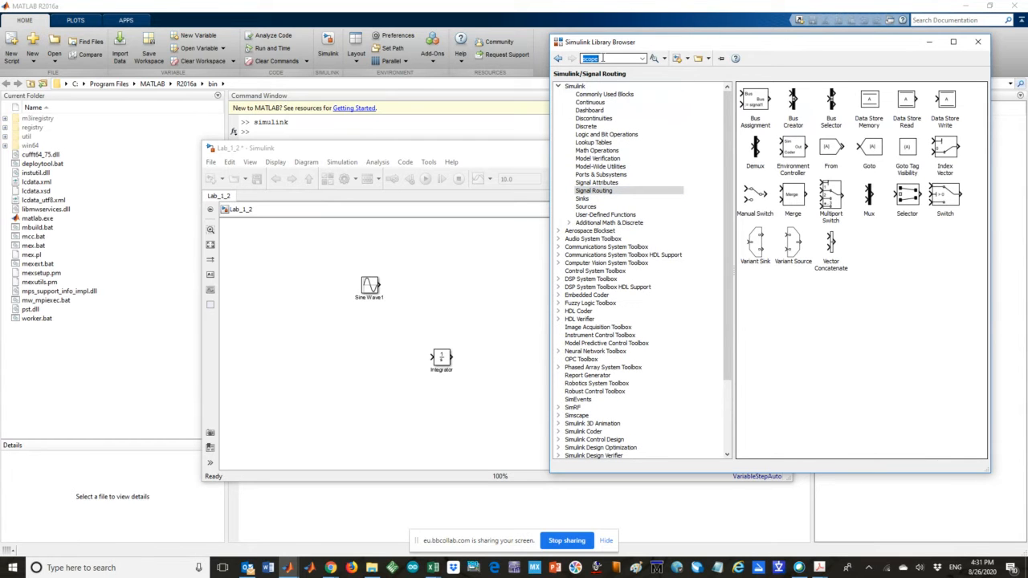
{"action": "type", "text": "mux"}
{"action": "key", "text": "Return"}
{"action": "key", "text": "Return"}
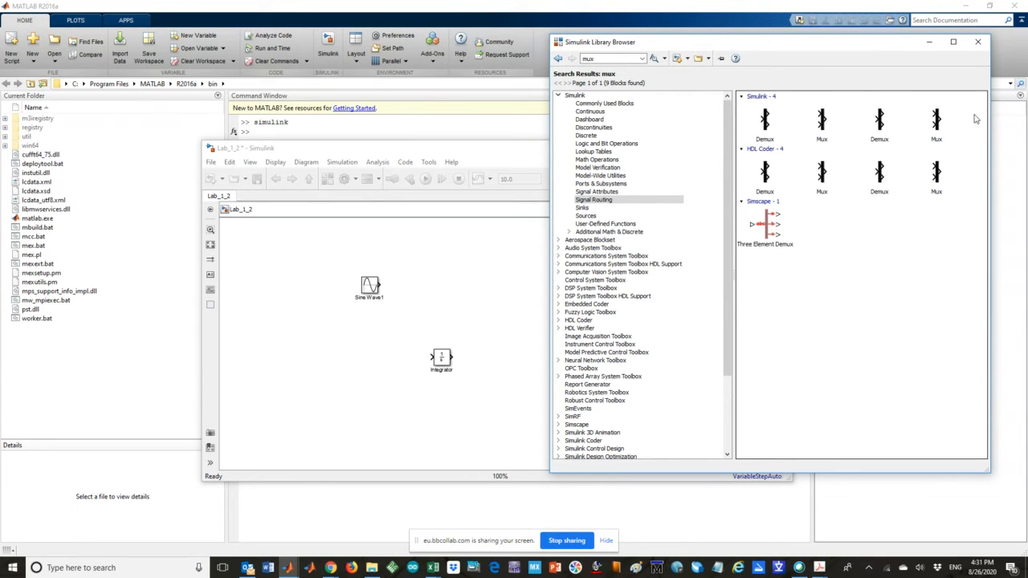
{"action": "left_click_drag", "start_coordinate": [937, 119], "coordinate": [526, 292]}
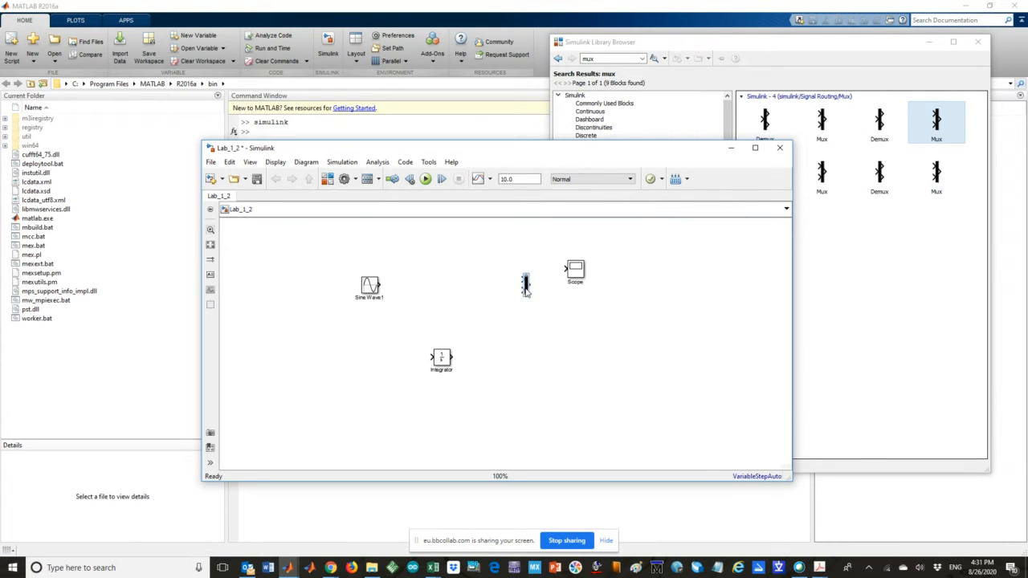
Step: Set the Mux block's number of inputs to 10 and stretch the block into a tall bar
{"action": "double_click", "coordinate": [526, 287]}
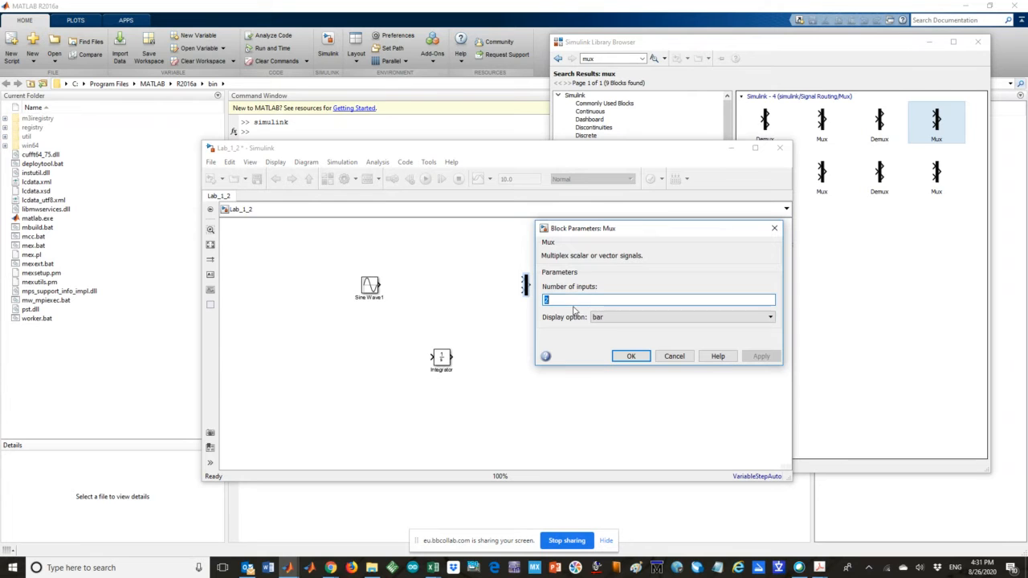
{"action": "type", "text": "3"}
{"action": "key", "text": "Return"}
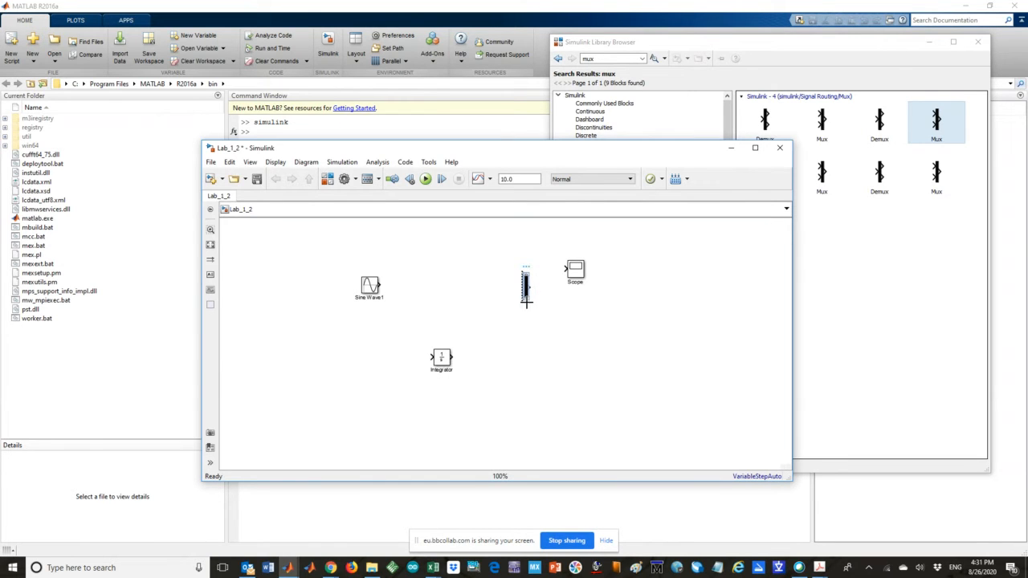
{"action": "left_click_drag", "start_coordinate": [526, 302], "coordinate": [546, 436]}
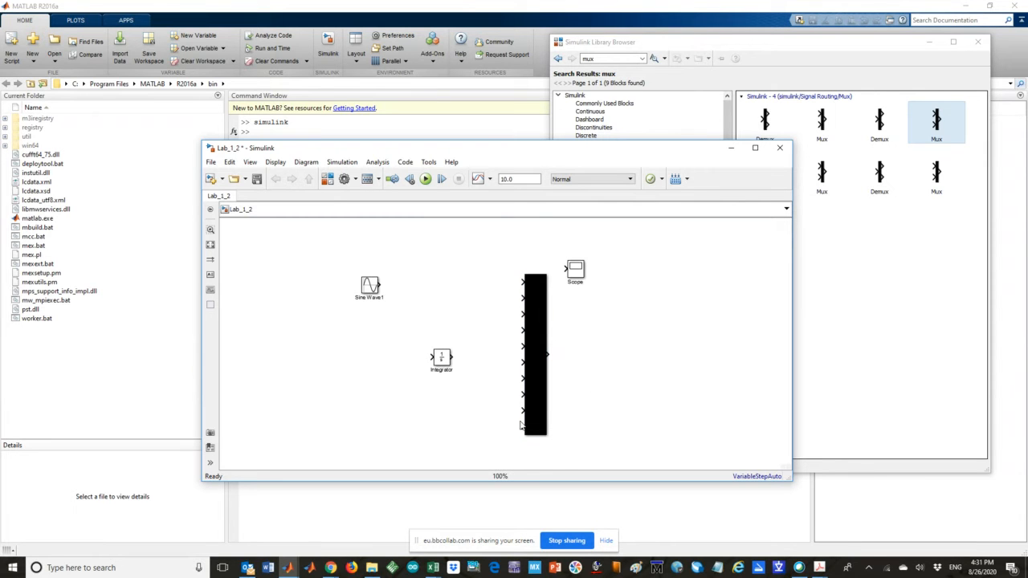
Step: Set the Mux block's number of inputs to 2 and restore the block's small size
{"action": "left_click", "coordinate": [536, 367]}
{"action": "double_click", "coordinate": [535, 367]}
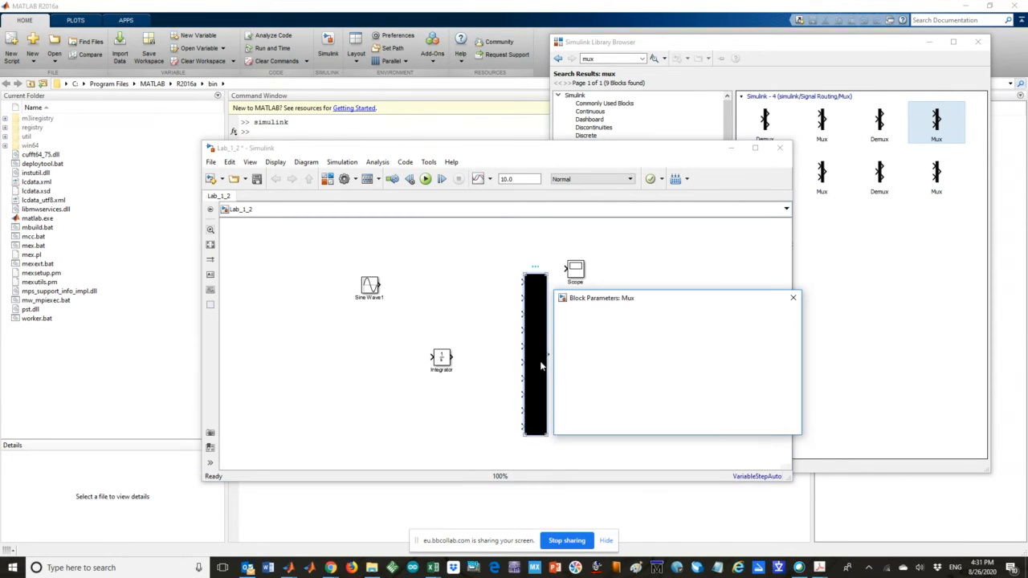
{"action": "double_click", "coordinate": [586, 369]}
{"action": "type", "text": "2"}
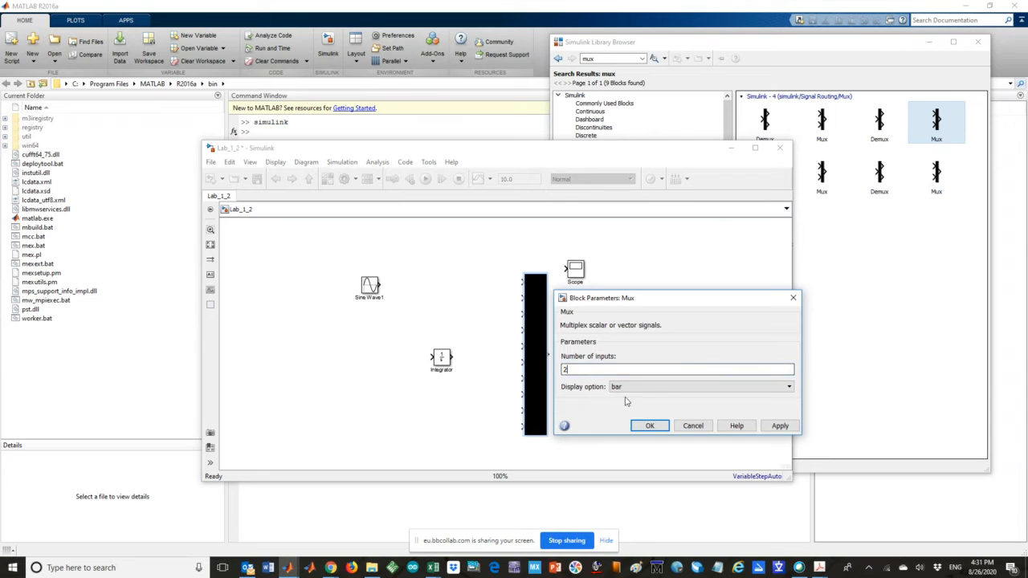
{"action": "left_click", "coordinate": [649, 426]}
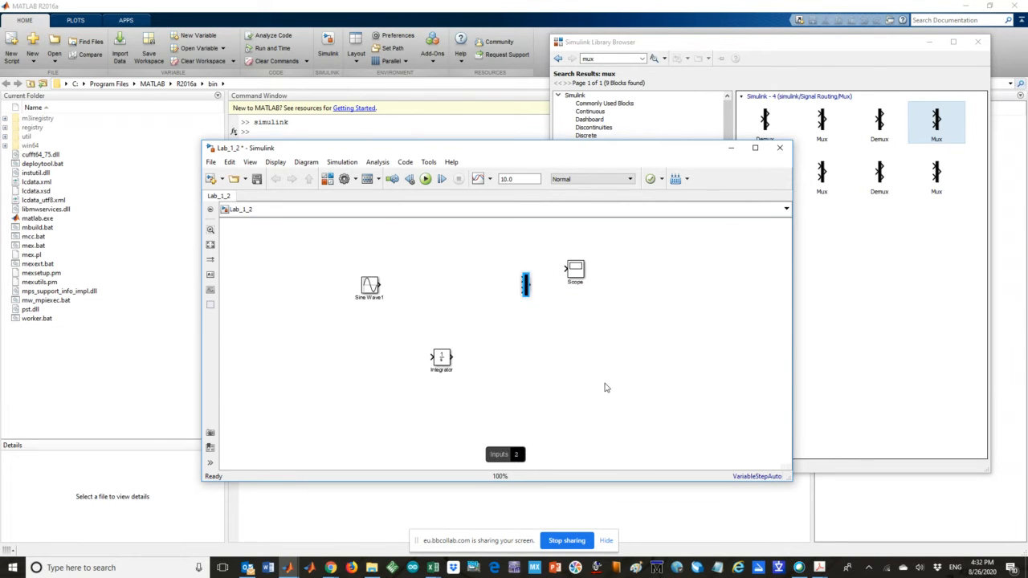
Step: Move the Mux closer to the Sine Wave block, level with its output, and connect that output to the upper Mux input
{"action": "mouse_move", "coordinate": [526, 284]}
{"action": "left_mouse_down"}
{"action": "mouse_move", "coordinate": [453, 274]}
{"action": "mouse_move", "coordinate": [526, 287]}
{"action": "mouse_move", "coordinate": [516, 285]}
{"action": "left_mouse_up"}
{"action": "left_click", "coordinate": [481, 354]}
{"action": "left_click", "coordinate": [435, 306]}
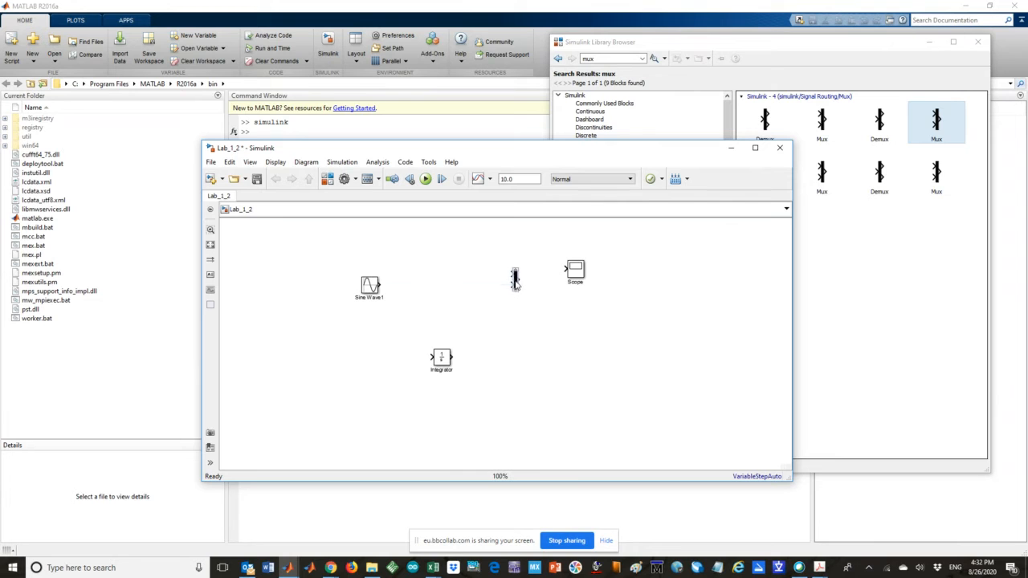
{"action": "left_click_drag", "start_coordinate": [514, 282], "coordinate": [496, 297]}
{"action": "left_click", "coordinate": [399, 286]}
{"action": "left_click", "coordinate": [436, 285]}
Step: Delete the line between the Sine Wave and the Mux and redraw it to the upper Mux input
{"action": "left_click", "coordinate": [454, 290]}
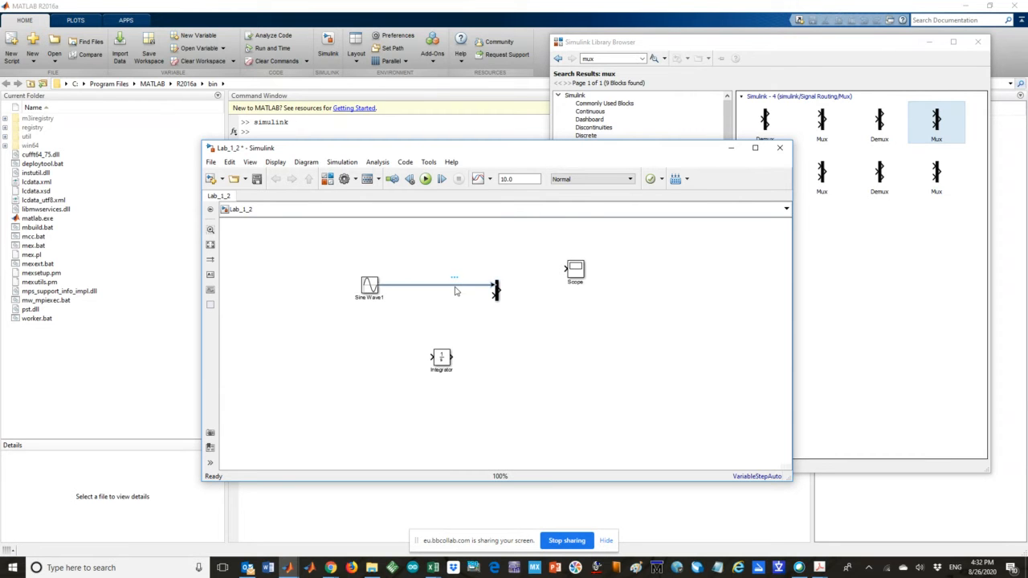
{"action": "key", "text": "Delete"}
{"action": "left_click_drag", "start_coordinate": [381, 284], "coordinate": [492, 286]}
Step: Branch the Sine Wave signal line to the Integrator input and connect the Integrator output to the lower Mux input
{"action": "left_click_drag", "start_coordinate": [426, 359], "coordinate": [400, 286]}
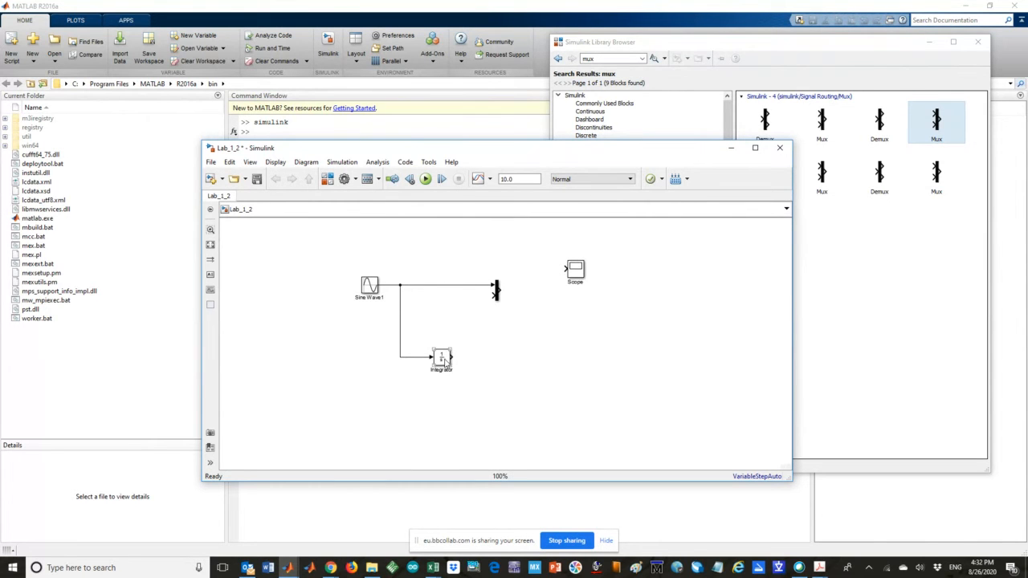
{"action": "left_click", "coordinate": [444, 361]}
{"action": "left_click_drag", "start_coordinate": [496, 293], "coordinate": [453, 357]}
Step: Connect the Mux output to the Scope and move the Scope down level with the Mux
{"action": "left_click", "coordinate": [496, 293]}
{"action": "left_click", "coordinate": [574, 272], "text": "ctrl"}
{"action": "left_click_drag", "start_coordinate": [582, 272], "coordinate": [579, 294]}
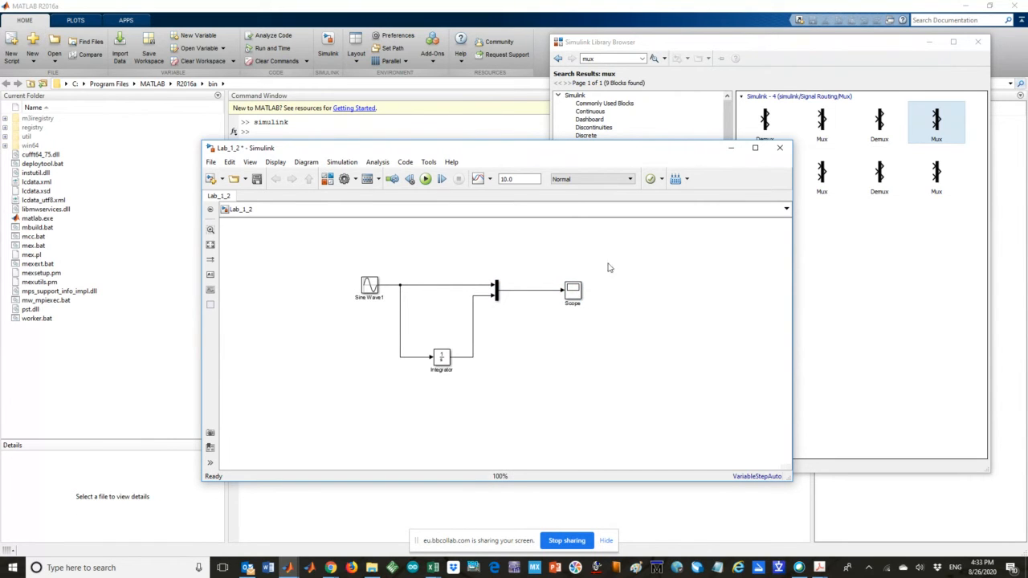
Step: Duplicate the Scope block and place the copy directly below the original
{"action": "left_click", "coordinate": [575, 297]}
{"action": "left_click", "coordinate": [643, 325]}
{"action": "left_click_drag", "start_coordinate": [573, 294], "coordinate": [574, 347]}
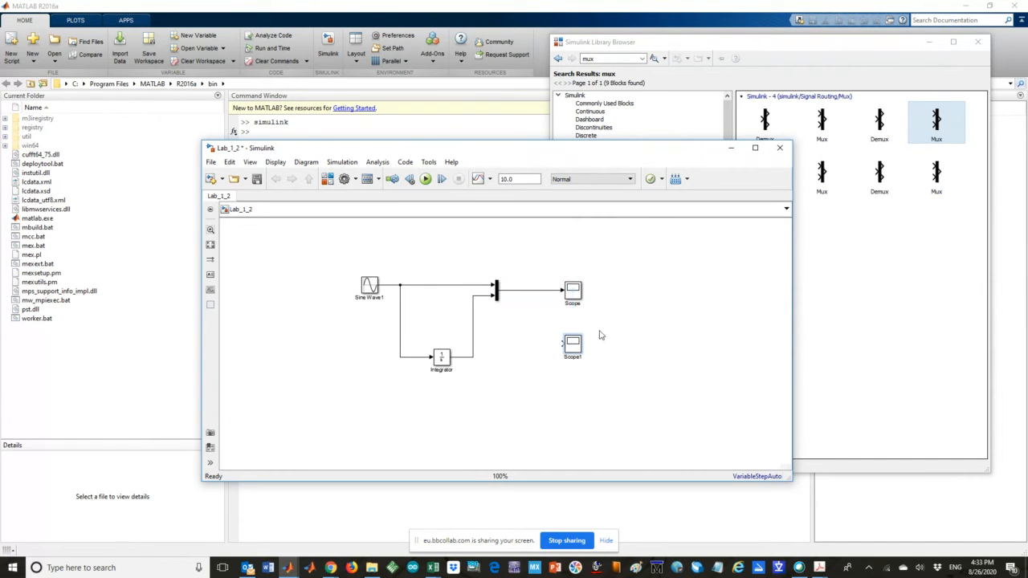
Step: Make trial copies of the Scope, Sine Wave and Integrator blocks, and undo all three copies
{"action": "left_click_drag", "start_coordinate": [573, 293], "coordinate": [667, 266]}
{"action": "left_click_drag", "start_coordinate": [372, 289], "coordinate": [310, 289]}
{"action": "left_click_drag", "start_coordinate": [440, 357], "coordinate": [417, 403]}
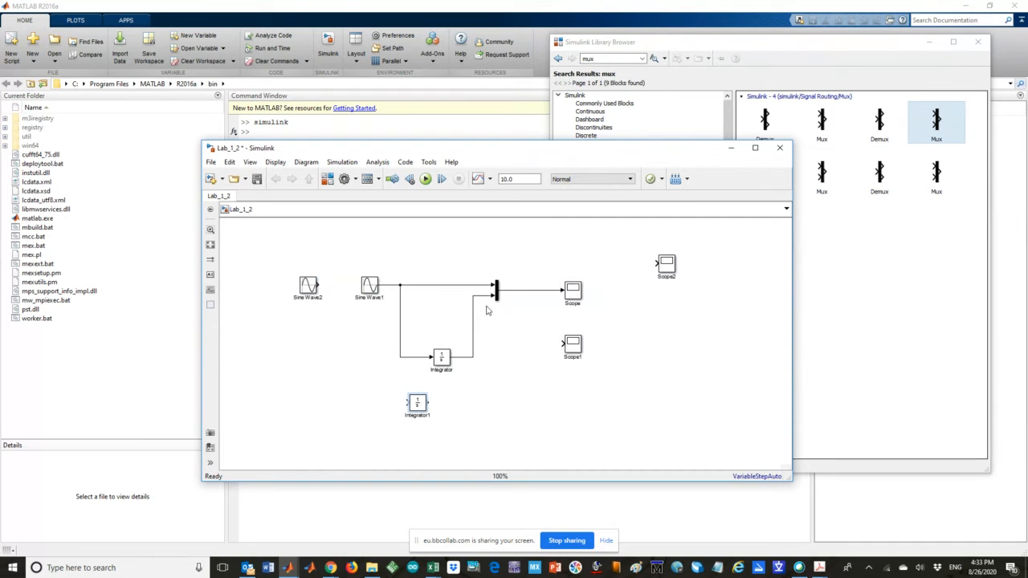
{"action": "key", "text": "ctrl+z"}
{"action": "key", "text": "ctrl+z"}
{"action": "key", "text": "ctrl+z"}
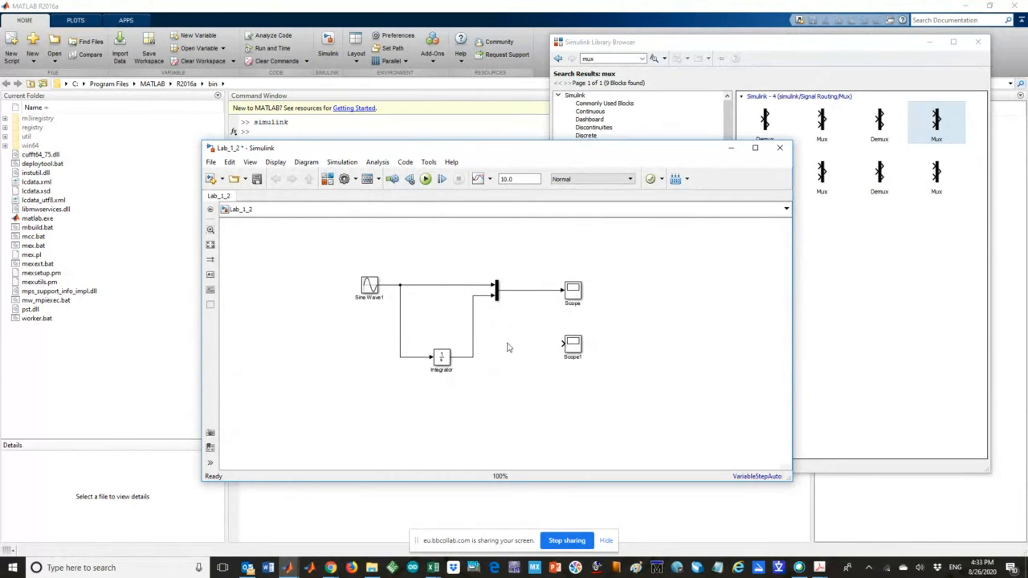
Step: Open the lower Scope's configuration properties and set its number of input ports to 2
{"action": "left_click", "coordinate": [575, 343]}
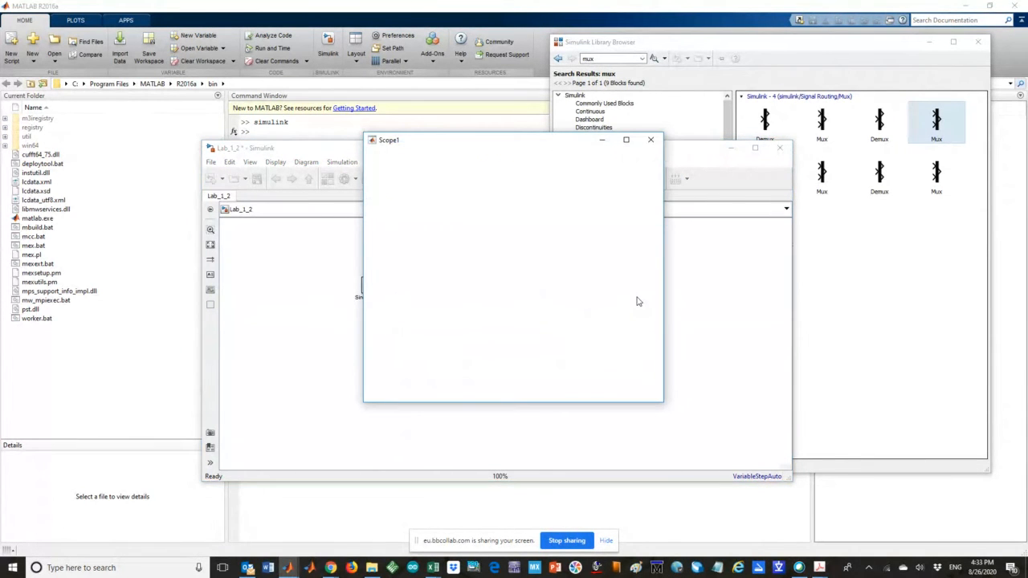
{"action": "left_click_drag", "start_coordinate": [474, 143], "coordinate": [457, 227]}
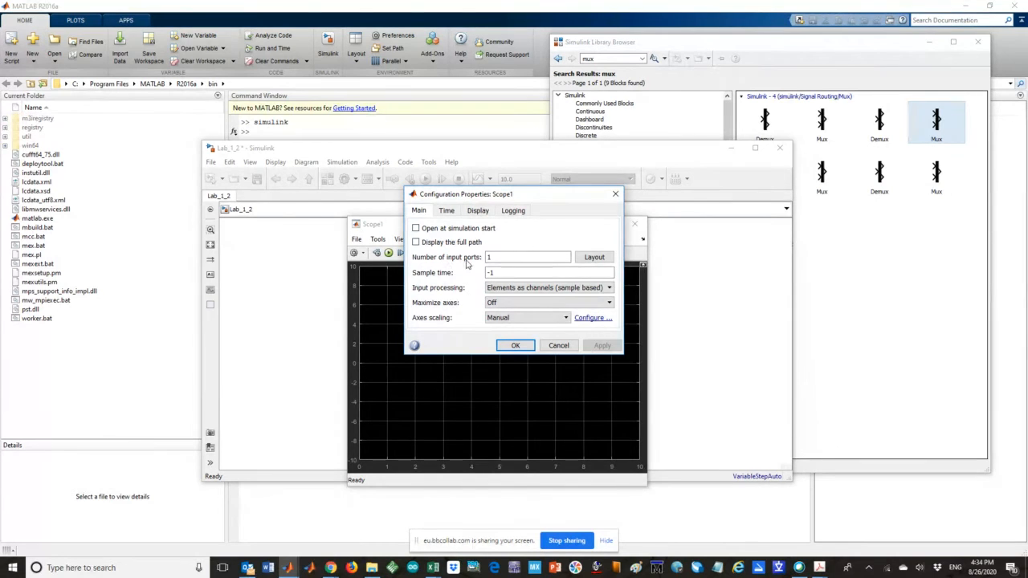
{"action": "double_click", "coordinate": [494, 258]}
{"action": "type", "text": "2"}
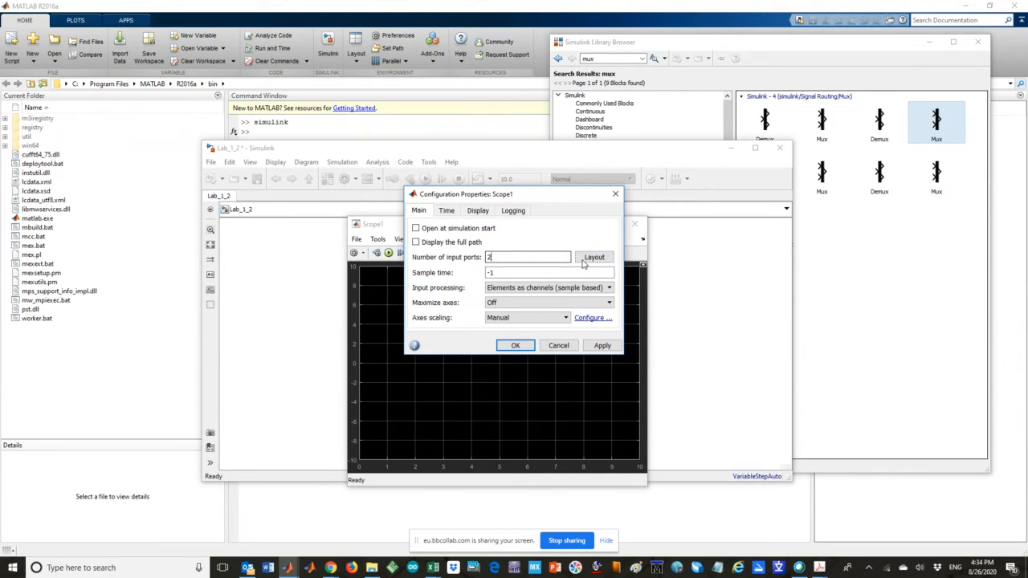
Step: Give the lower Scope a display layout of two stacked plots, confirm the configuration, and close the scope window
{"action": "left_click", "coordinate": [590, 259]}
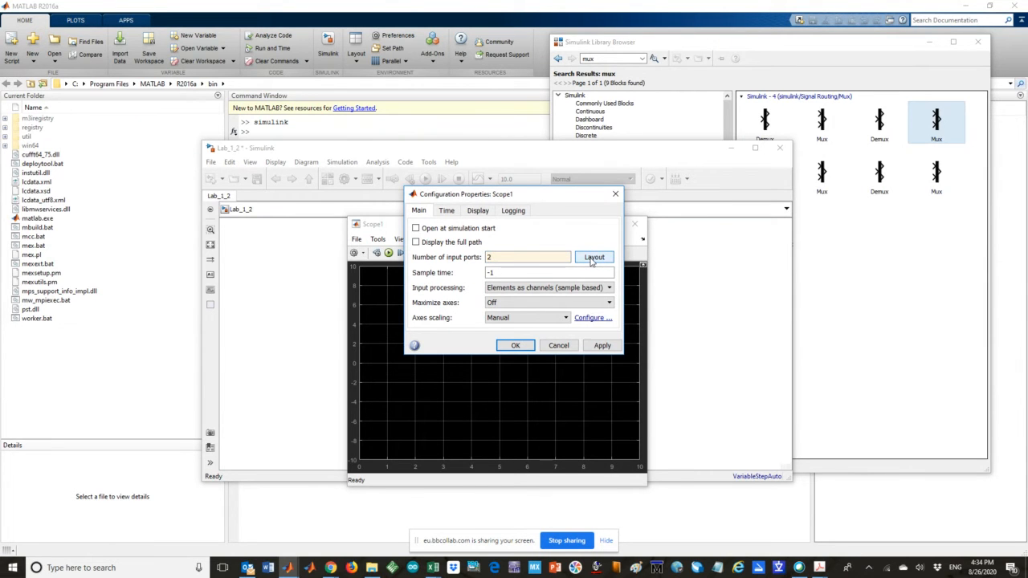
{"action": "left_click", "coordinate": [593, 259]}
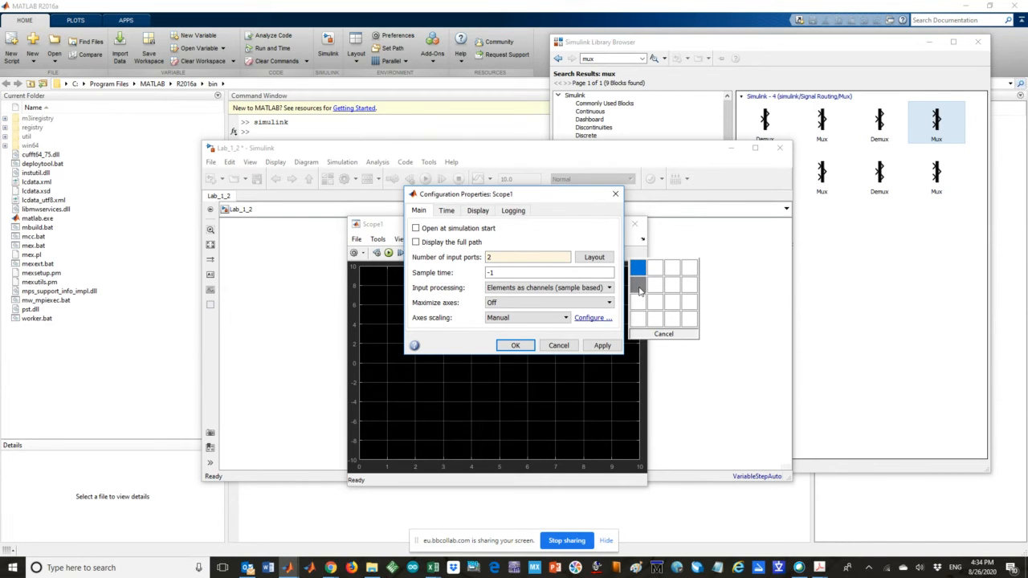
{"action": "left_click", "coordinate": [639, 290]}
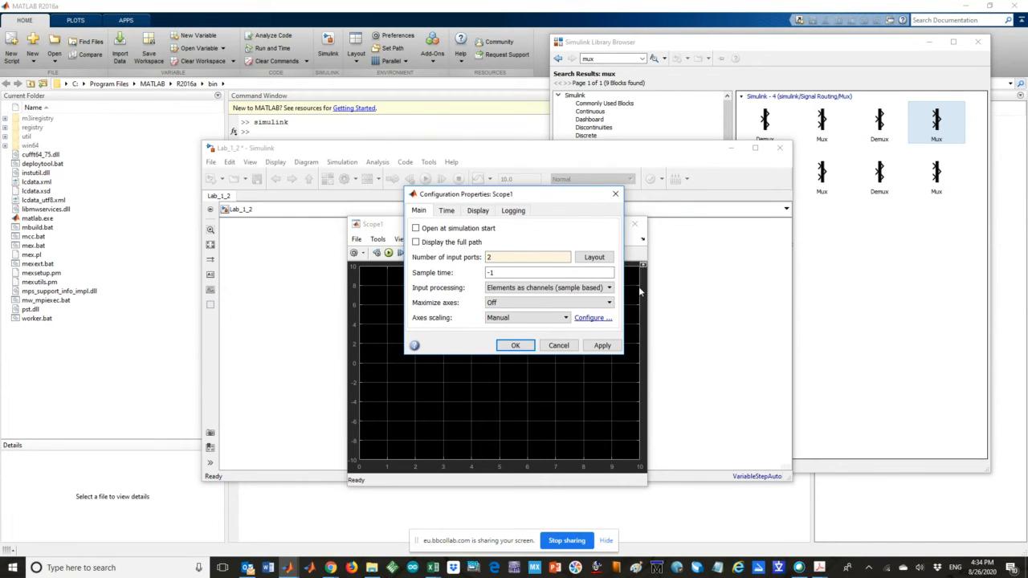
{"action": "left_click", "coordinate": [594, 257]}
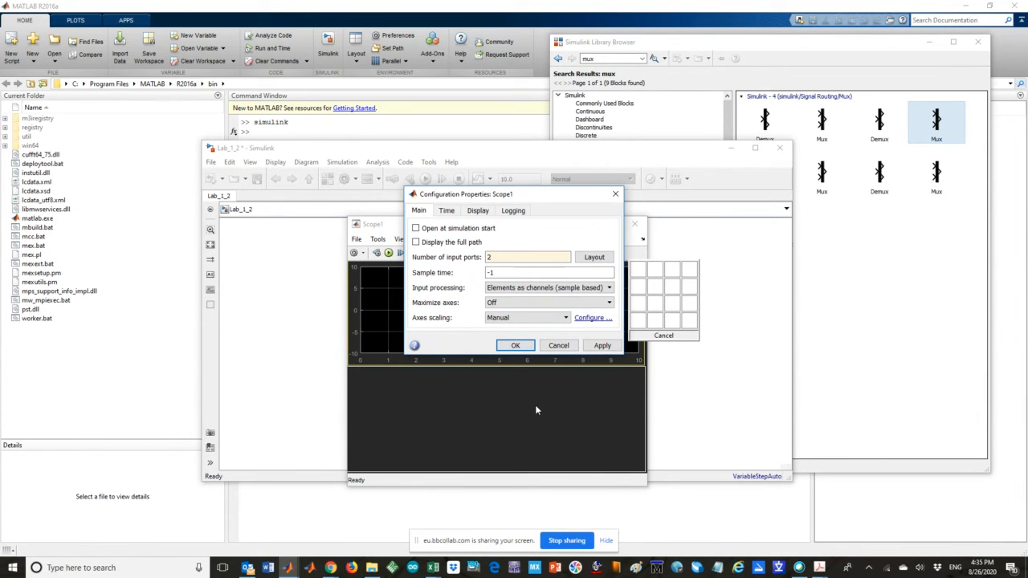
{"action": "key", "text": "Return"}
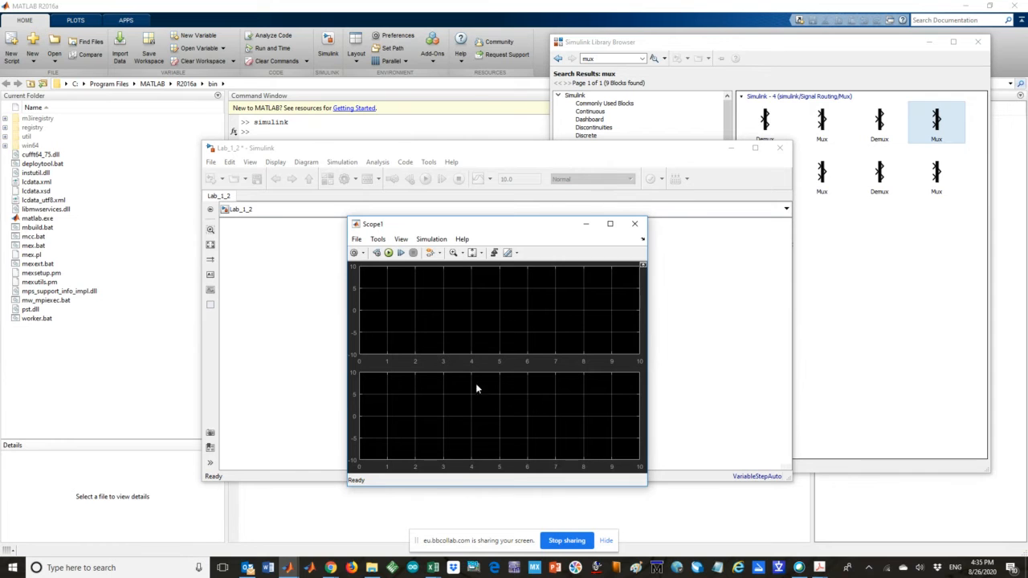
{"action": "left_click", "coordinate": [637, 228]}
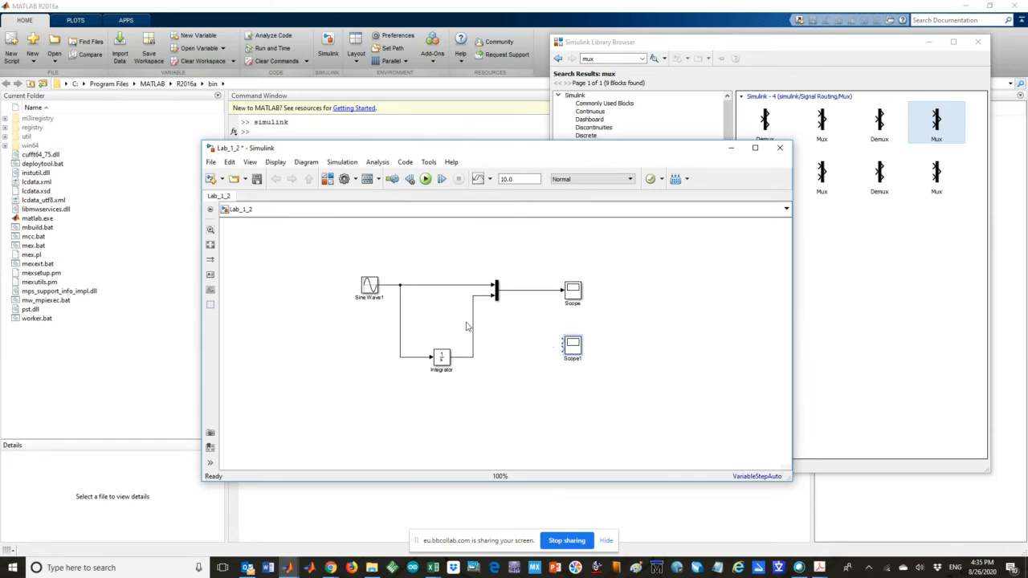
Step: Connect the lower Scope's upper input to the Sine Wave line and its lower input to the Integrator output line
{"action": "mouse_move", "coordinate": [561, 342]}
{"action": "left_mouse_down"}
{"action": "mouse_move", "coordinate": [484, 324]}
{"action": "mouse_move", "coordinate": [457, 284]}
{"action": "left_mouse_up"}
{"action": "left_click_drag", "start_coordinate": [563, 349], "coordinate": [473, 349]}
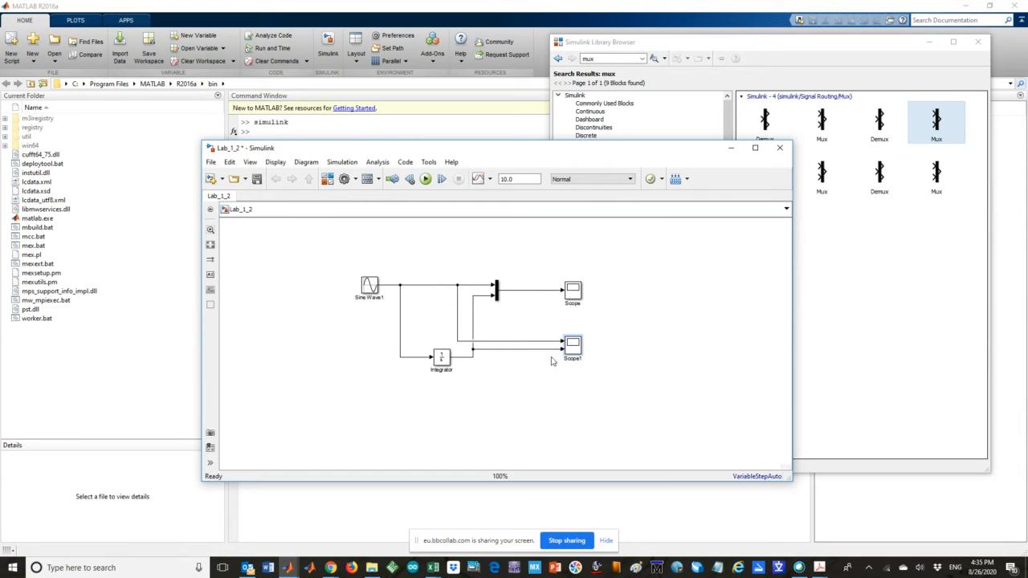
{"action": "left_click", "coordinate": [625, 325]}
Step: Run the simulation and view the upper Scope's plot with both axes scaled to fit, closing it after inspection
{"action": "left_click", "coordinate": [426, 179]}
{"action": "left_click", "coordinate": [573, 292]}
{"action": "double_click", "coordinate": [573, 291]}
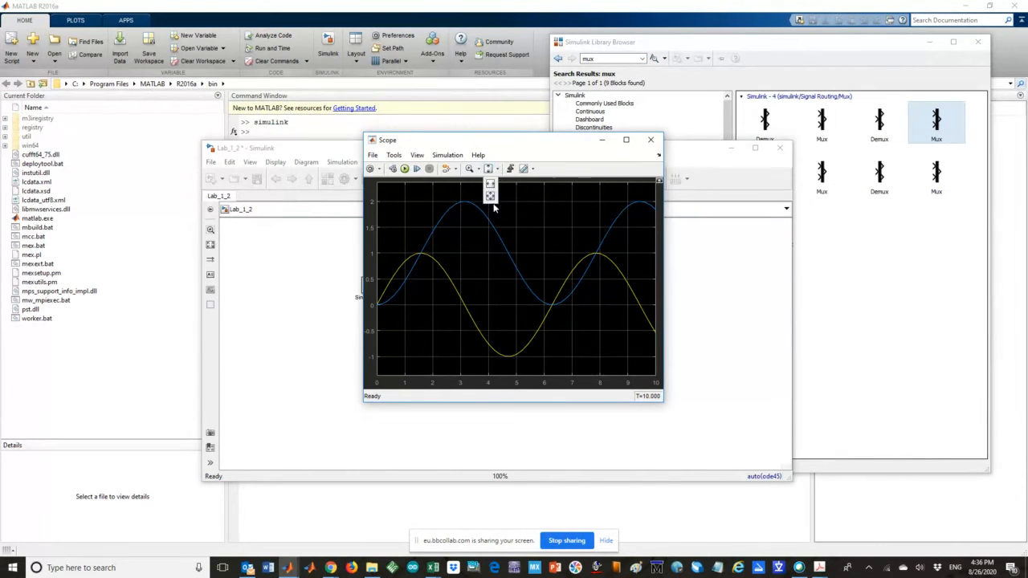
{"action": "left_click", "coordinate": [491, 197]}
{"action": "left_click", "coordinate": [496, 170]}
{"action": "left_click", "coordinate": [490, 171]}
{"action": "left_click_drag", "start_coordinate": [556, 149], "coordinate": [246, 221]}
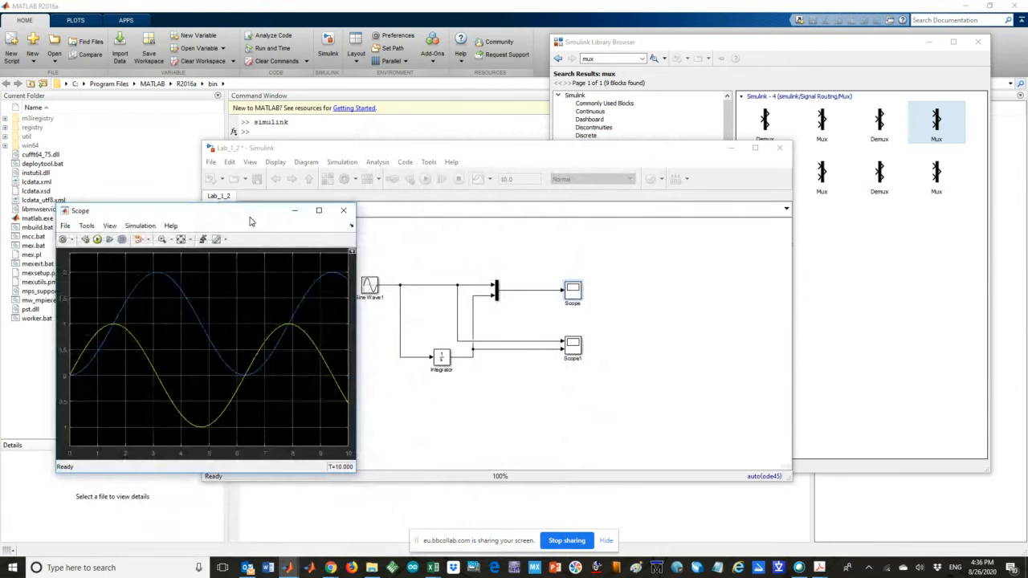
{"action": "left_click", "coordinate": [343, 212]}
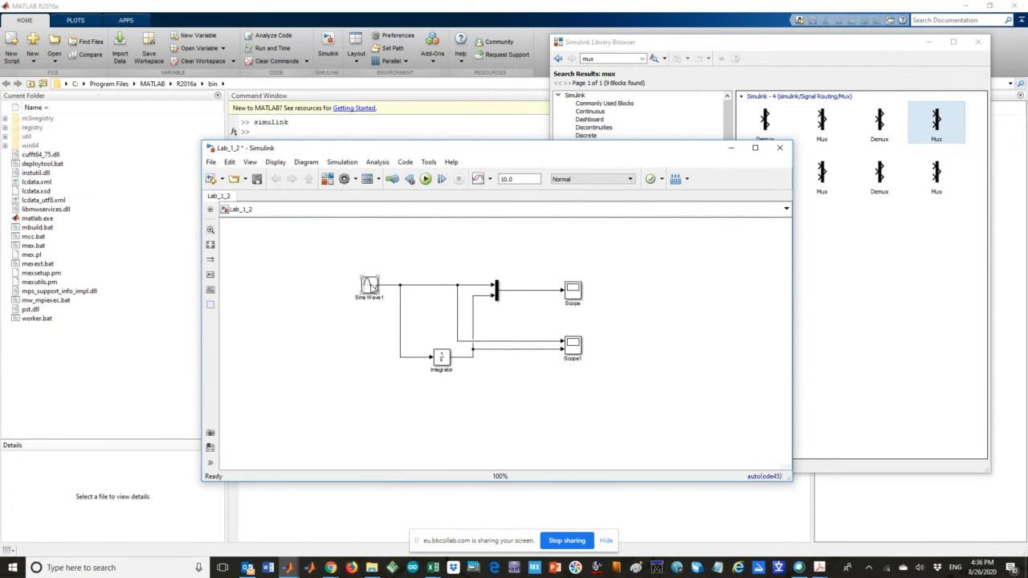
Step: Examine the Sine Wave block's parameters, including the available sine types, without changing any setting
{"action": "double_click", "coordinate": [369, 286]}
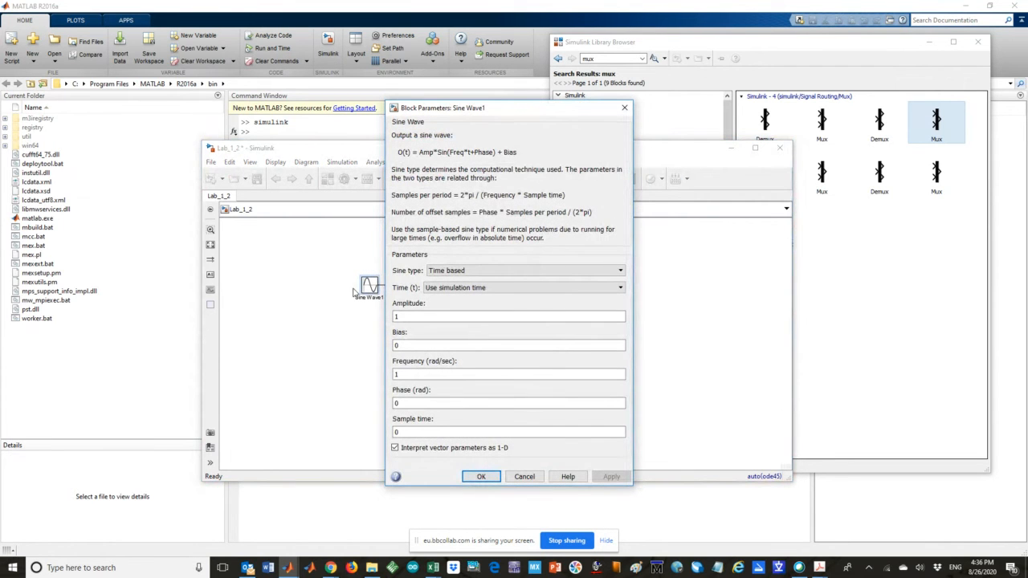
{"action": "left_click", "coordinate": [414, 318]}
{"action": "left_click", "coordinate": [400, 346]}
{"action": "left_click", "coordinate": [463, 273]}
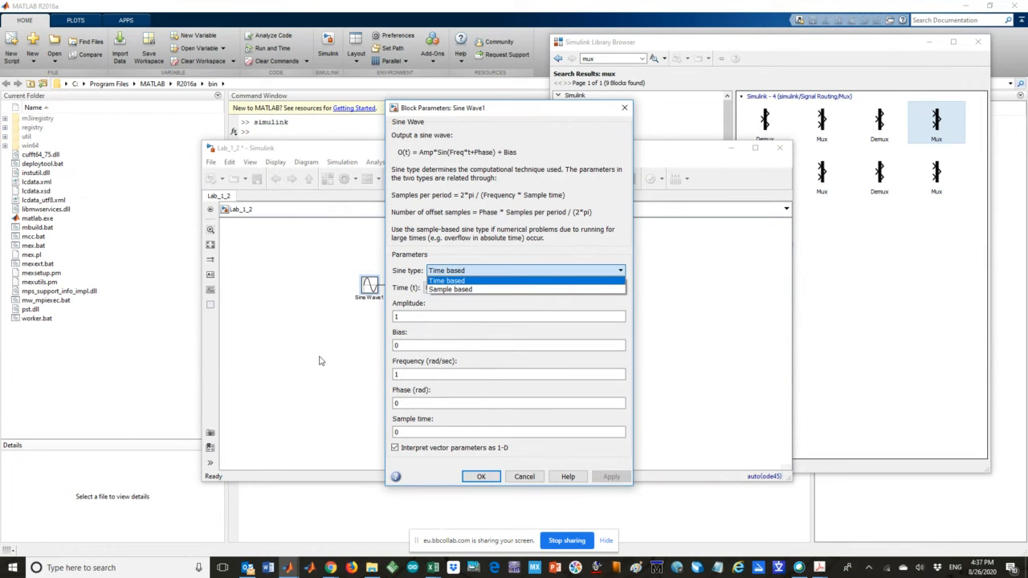
{"action": "left_click", "coordinate": [479, 261]}
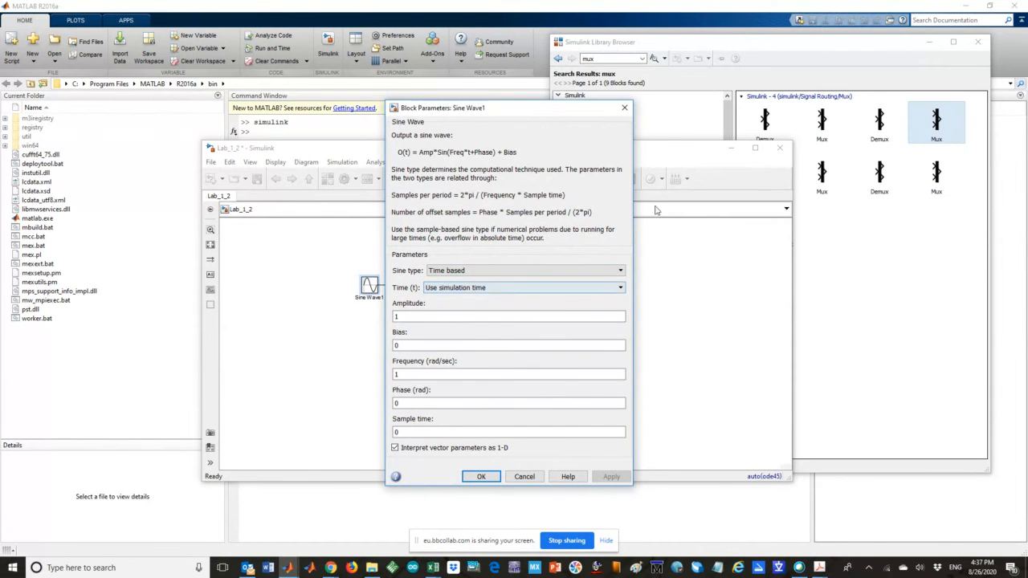
{"action": "left_click", "coordinate": [657, 155]}
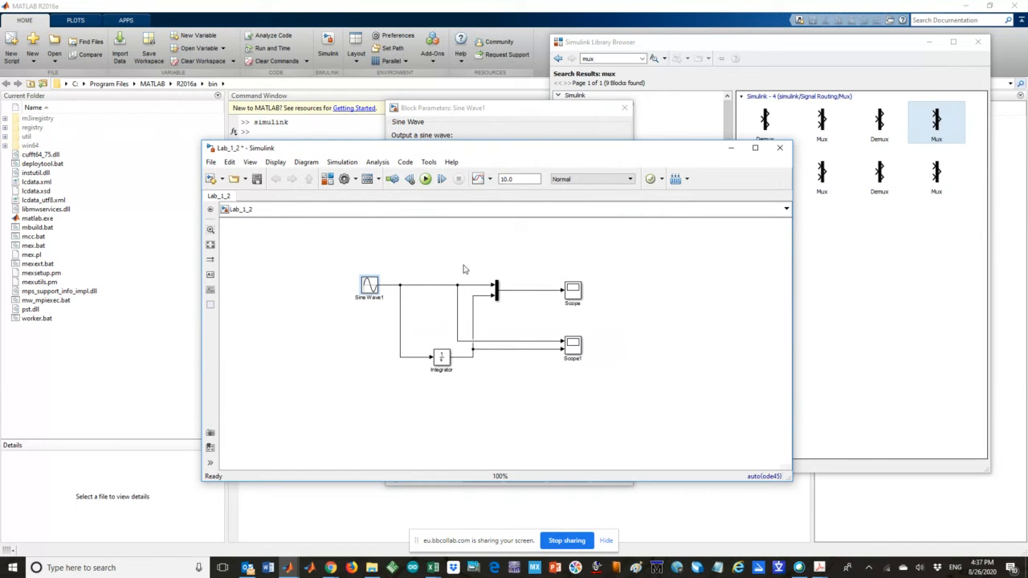
Step: Reopen the Sine Wave parameters, check the time source options, and set the amplitude to 120
{"action": "double_click", "coordinate": [368, 285]}
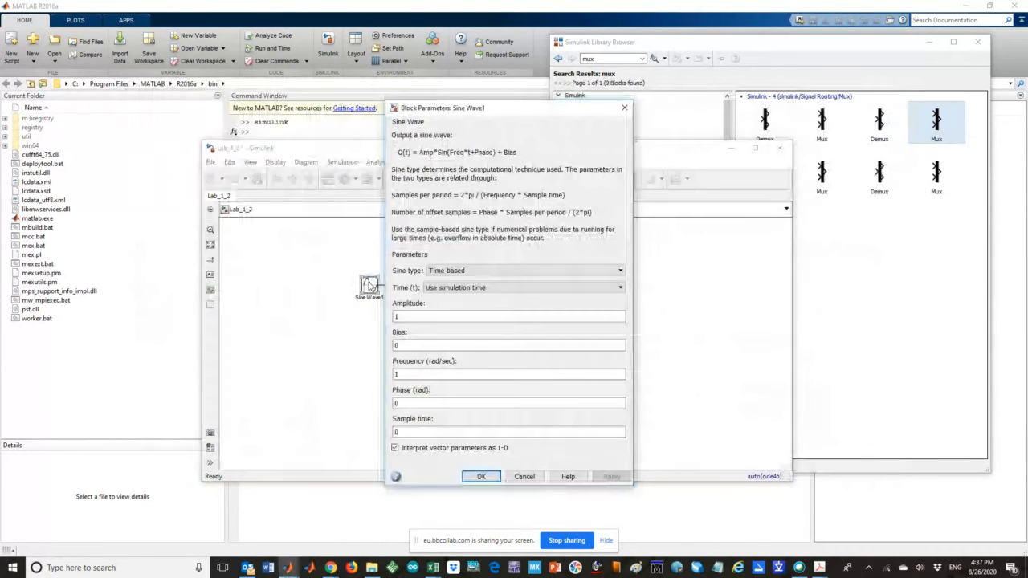
{"action": "left_click", "coordinate": [474, 288]}
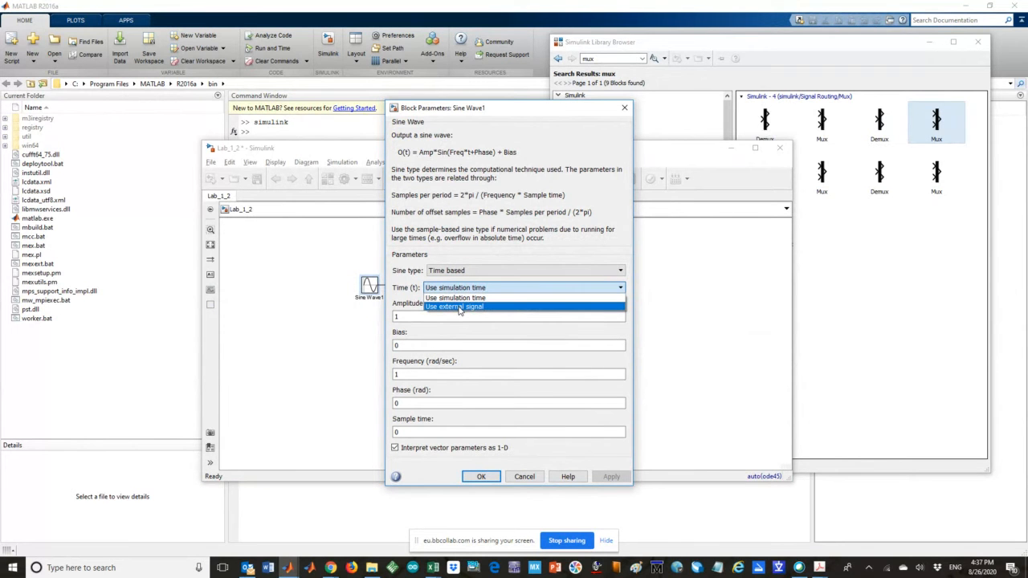
{"action": "left_click", "coordinate": [407, 298]}
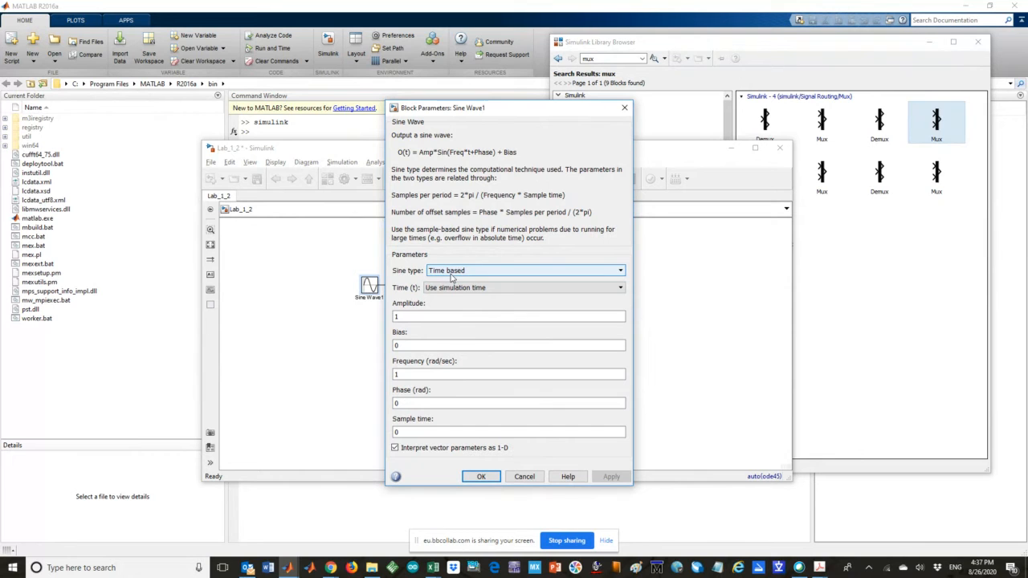
{"action": "double_click", "coordinate": [406, 317]}
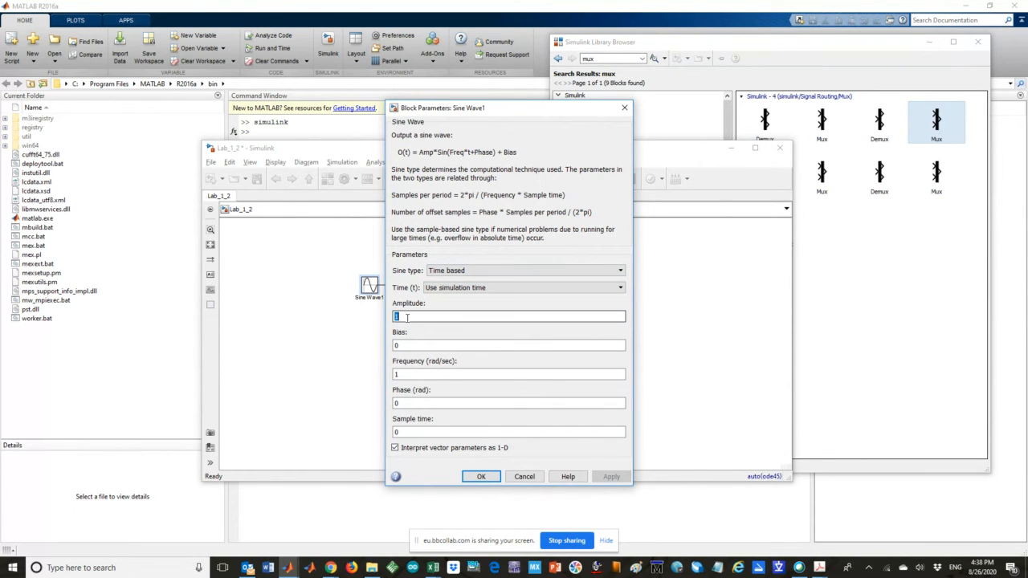
{"action": "type", "text": "1"}
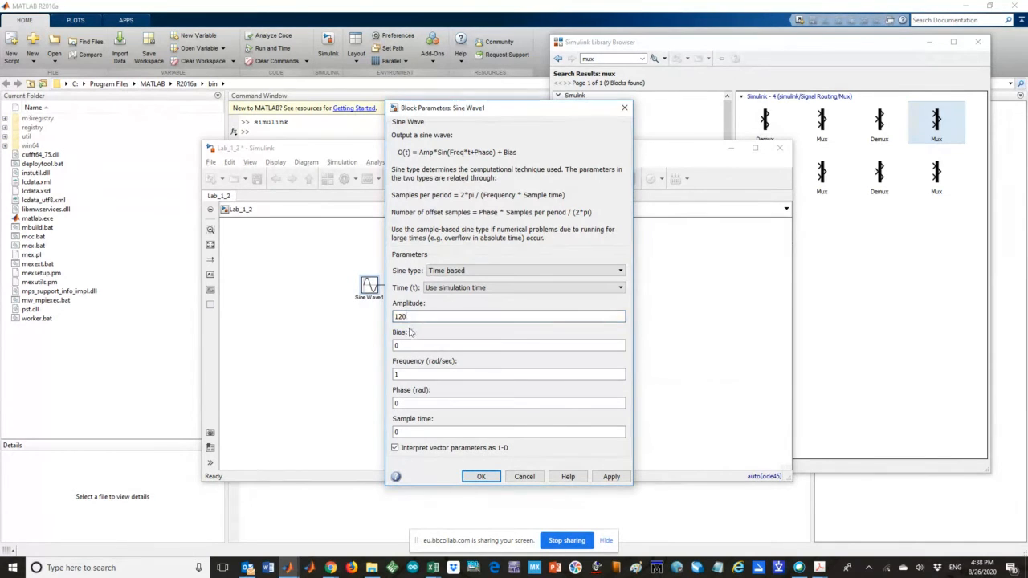
{"action": "left_click", "coordinate": [397, 345]}
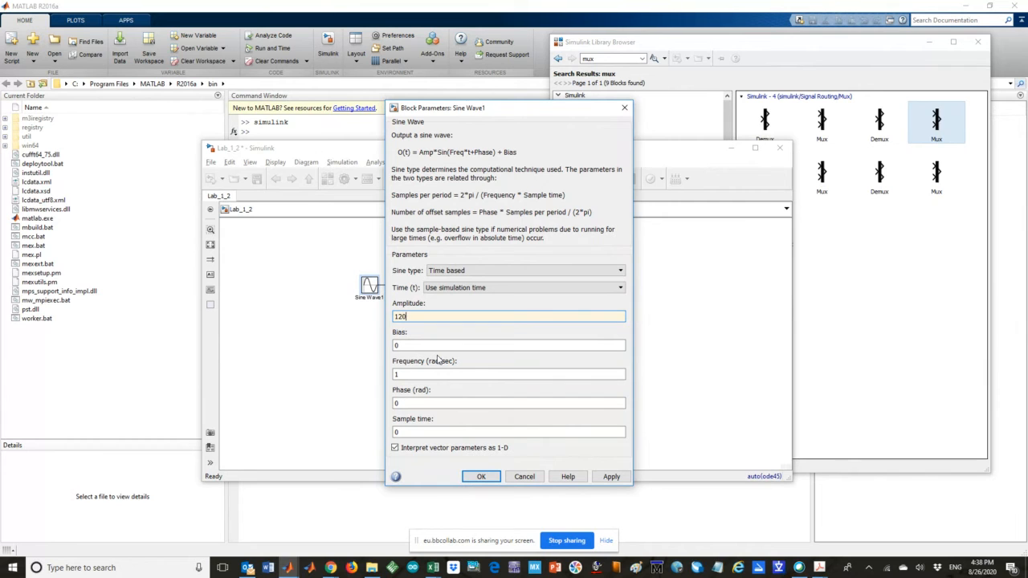
Step: Set the Sine Wave frequency to 2*pi*50 rad/sec and accept the block parameters
{"action": "double_click", "coordinate": [416, 373]}
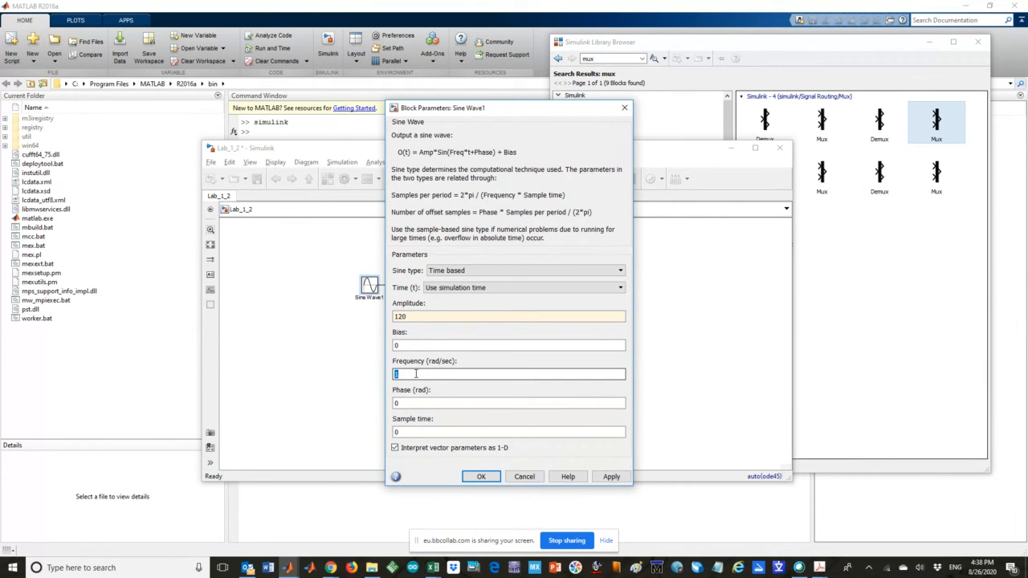
{"action": "type", "text": "2"}
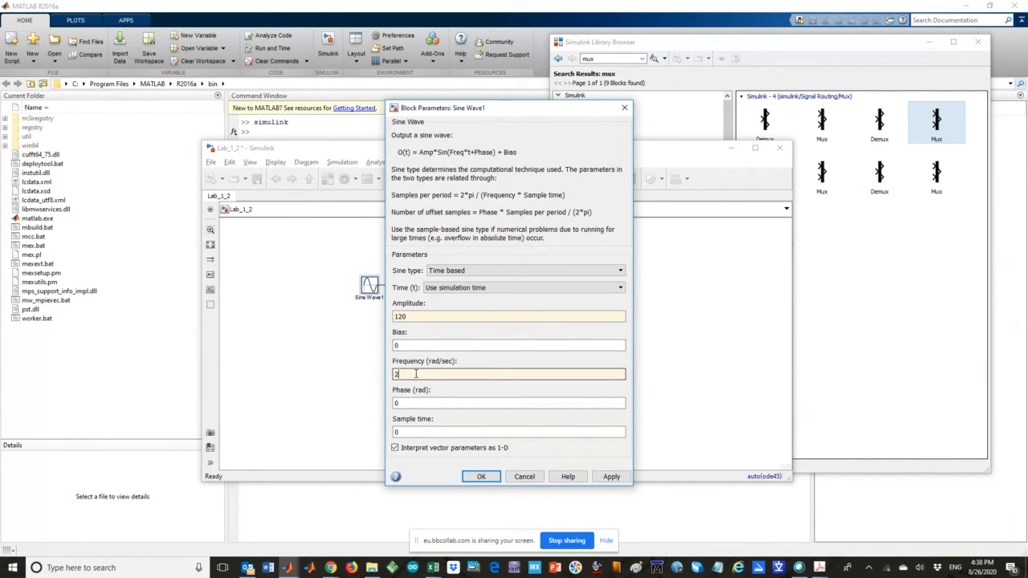
{"action": "type", "text": "*pi*"}
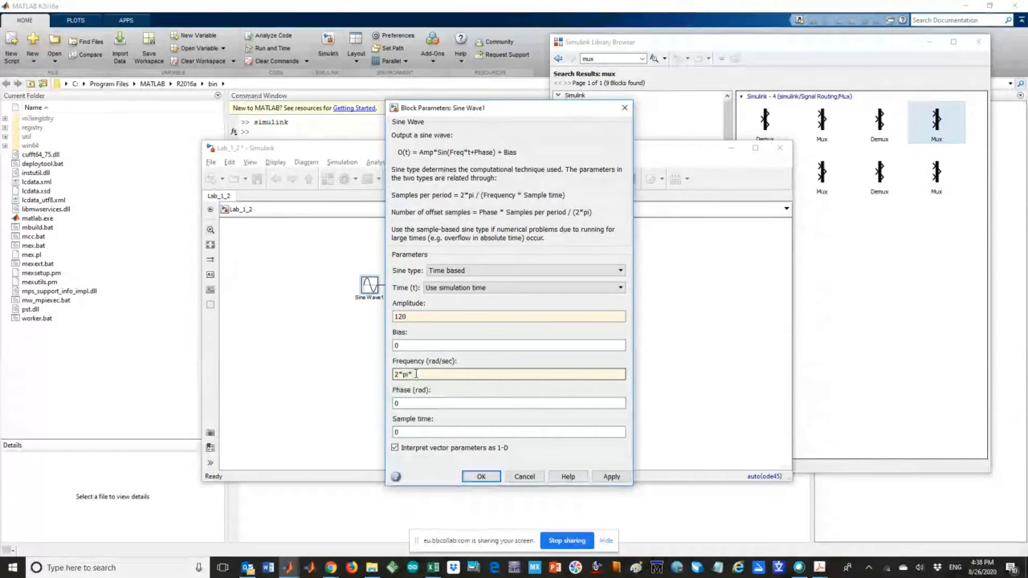
{"action": "type", "text": "50"}
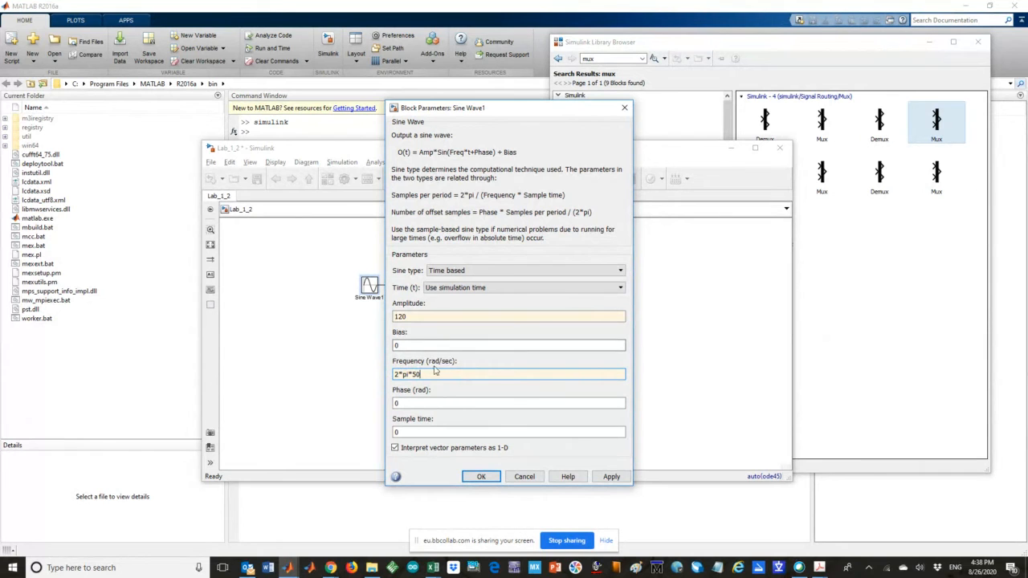
{"action": "left_click", "coordinate": [399, 403]}
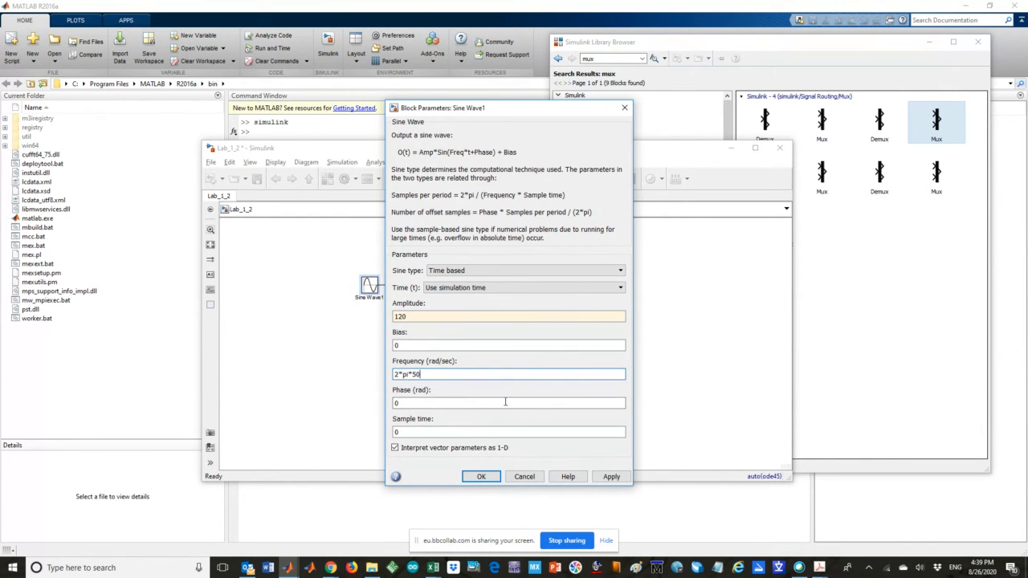
{"action": "left_click", "coordinate": [401, 432]}
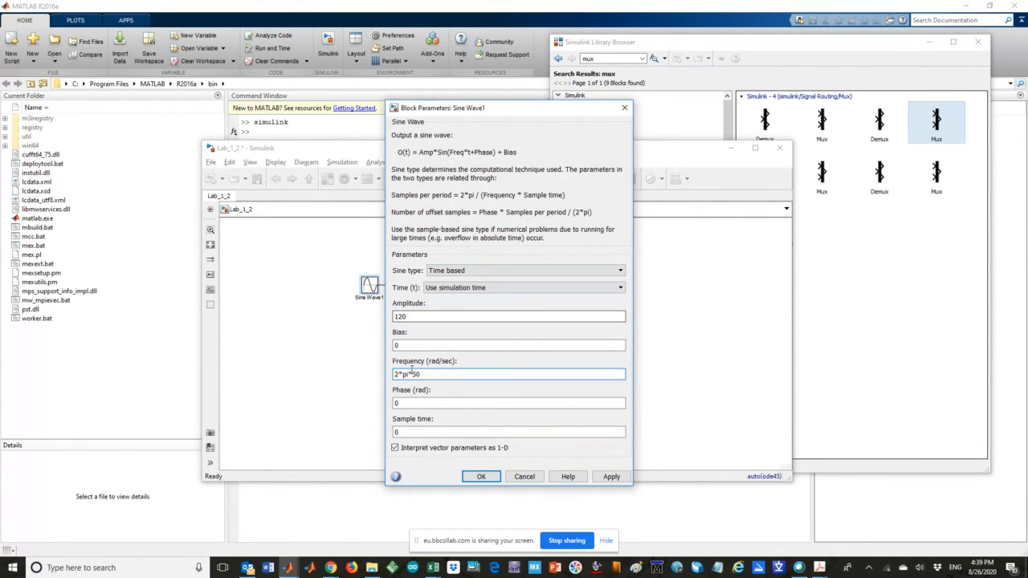
{"action": "left_click", "coordinate": [481, 476]}
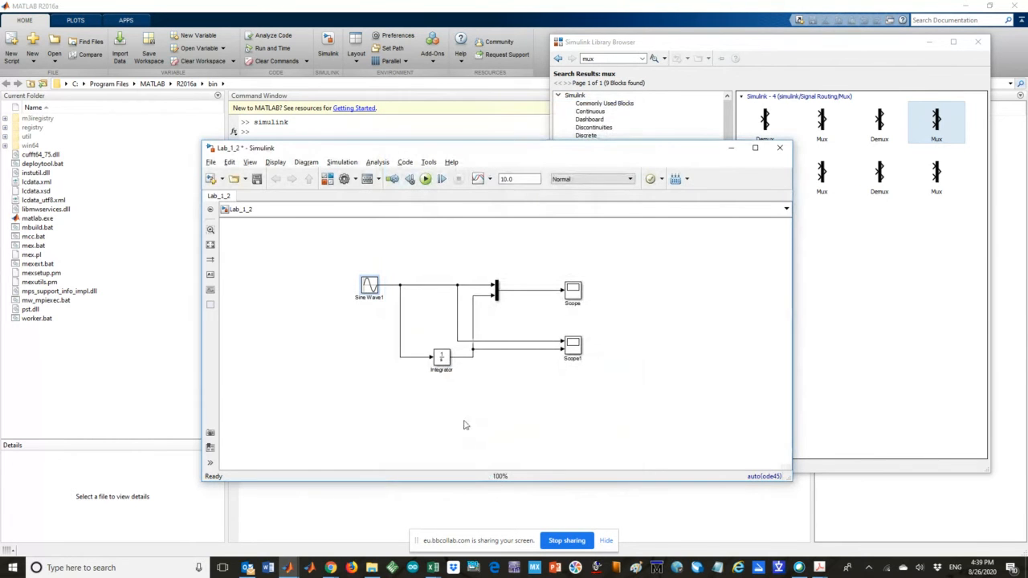
Step: Review the Integrator block's parameters and close them without making changes
{"action": "double_click", "coordinate": [441, 359]}
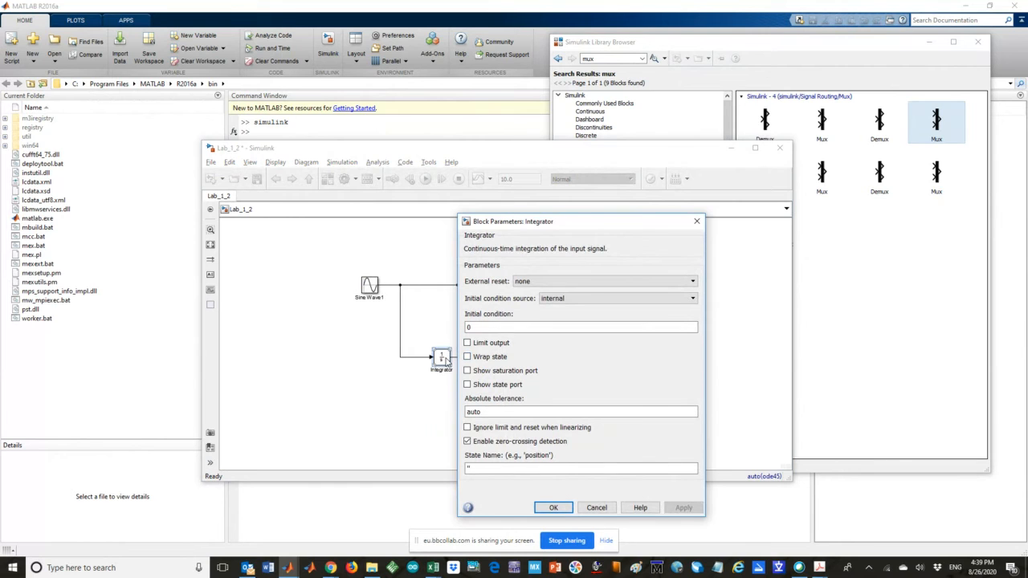
{"action": "left_click", "coordinate": [697, 221]}
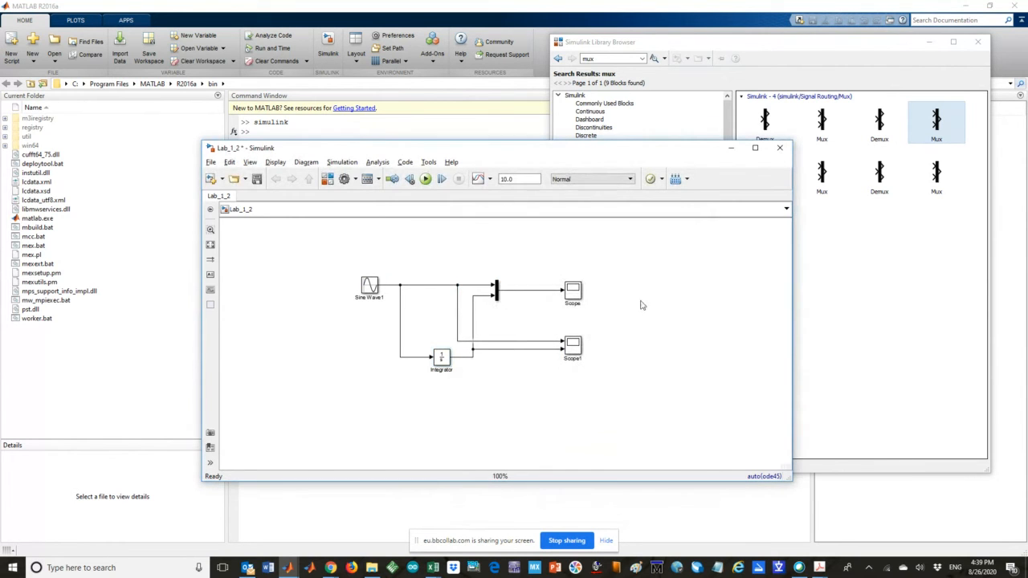
Step: Rerun the simulation and zoom the upper Scope's plot along the time axis to roughly 4 to 4.2 seconds
{"action": "left_click", "coordinate": [425, 179]}
{"action": "double_click", "coordinate": [573, 294]}
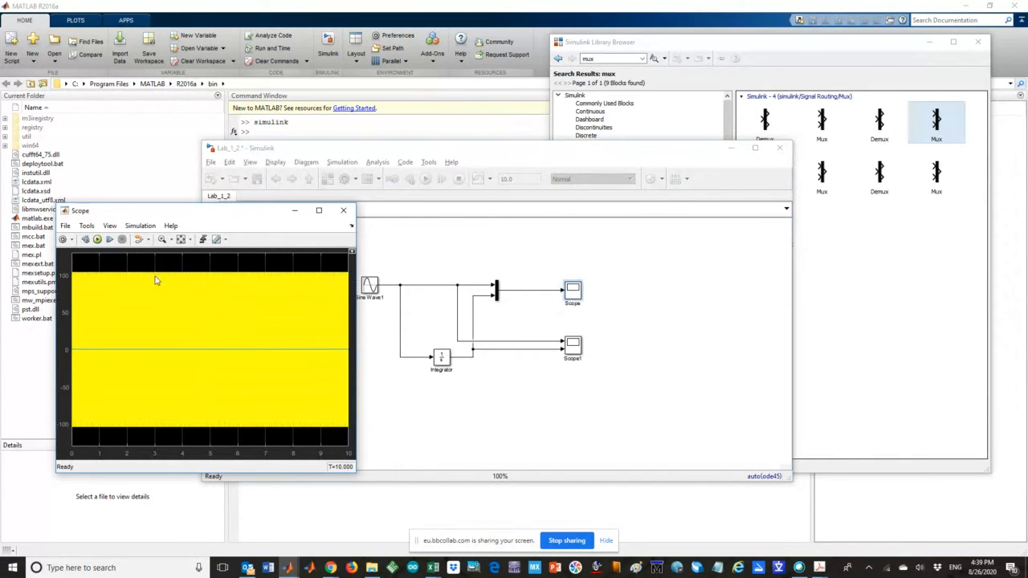
{"action": "left_click_drag", "start_coordinate": [251, 213], "coordinate": [480, 195]}
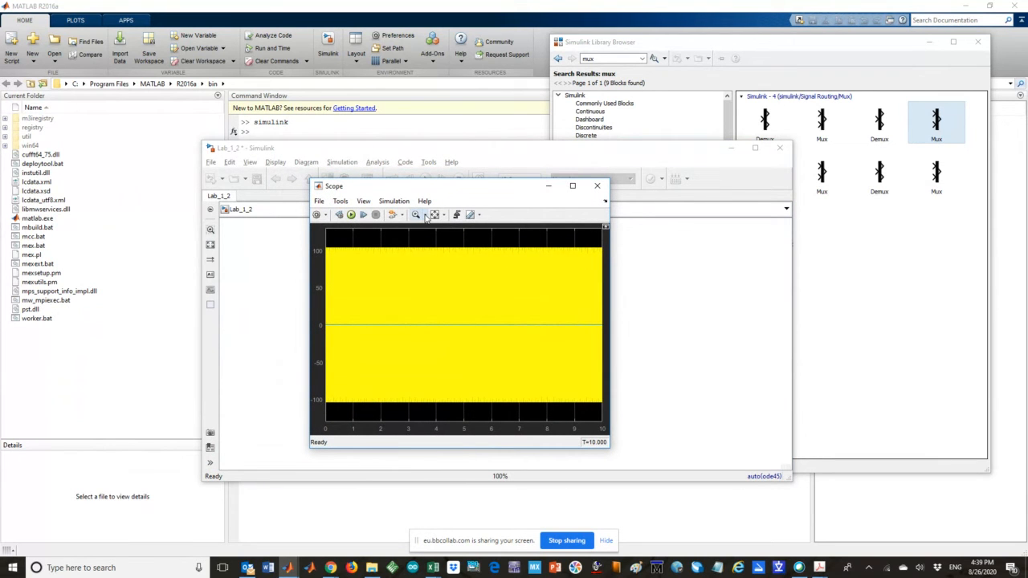
{"action": "left_click", "coordinate": [425, 217]}
{"action": "left_click", "coordinate": [420, 235]}
{"action": "left_click_drag", "start_coordinate": [442, 254], "coordinate": [434, 283]}
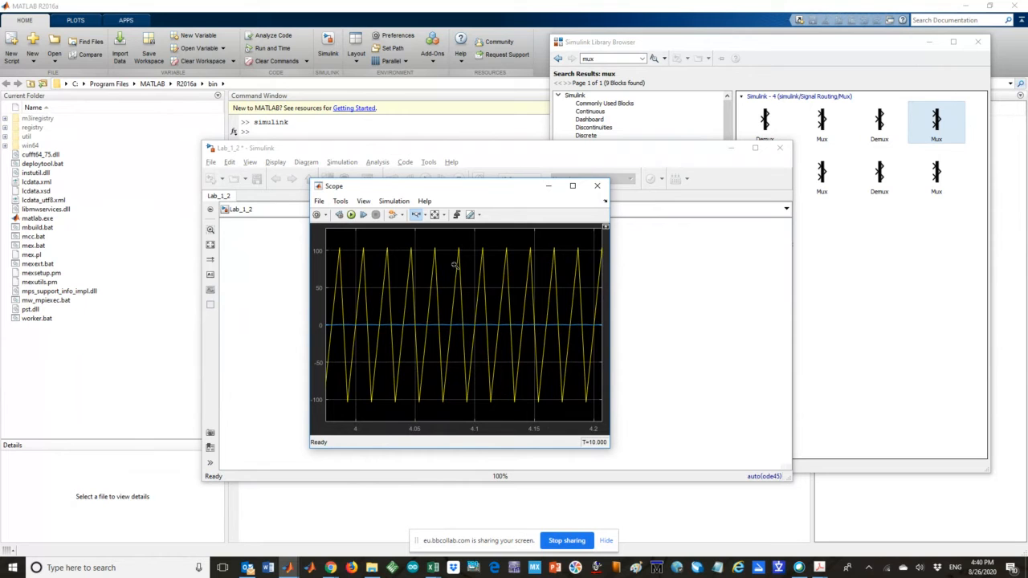
Step: Zoom the upper Scope's time axis to about 4.02 to 4.16 seconds, zoom vertically on the integral signal near zero, and close the Scope
{"action": "left_click_drag", "start_coordinate": [379, 287], "coordinate": [546, 286]}
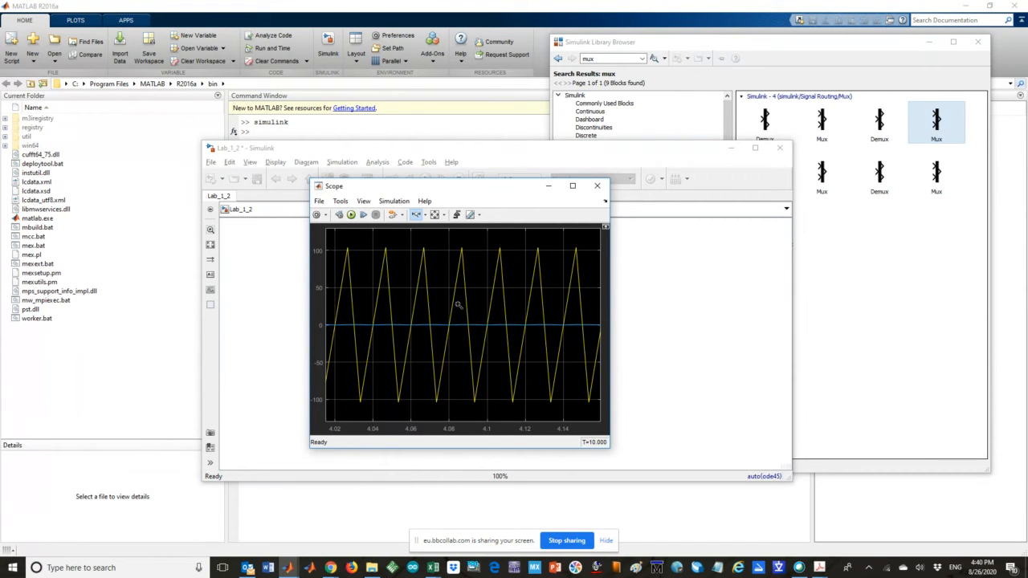
{"action": "left_click", "coordinate": [424, 216]}
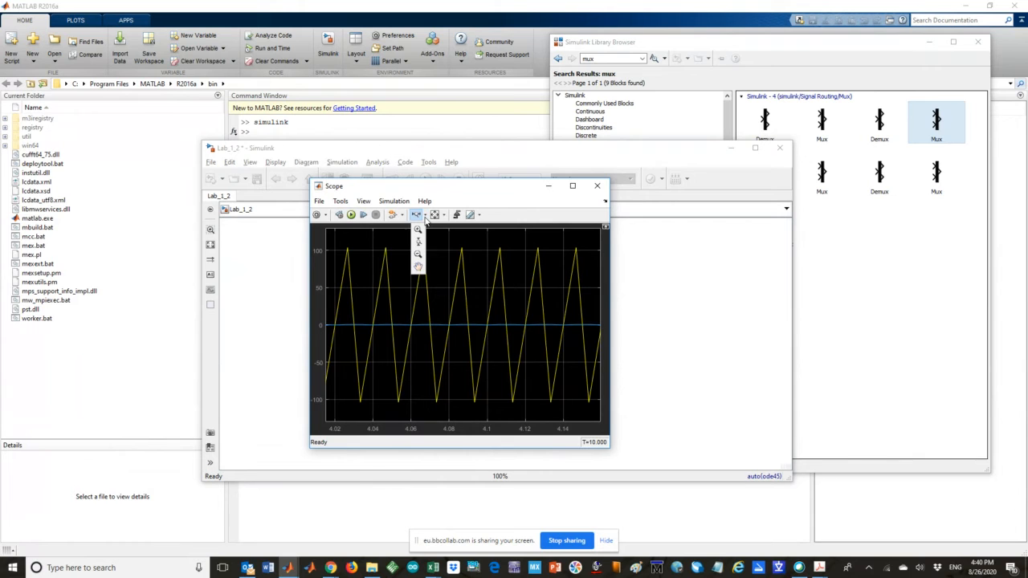
{"action": "left_click", "coordinate": [418, 244]}
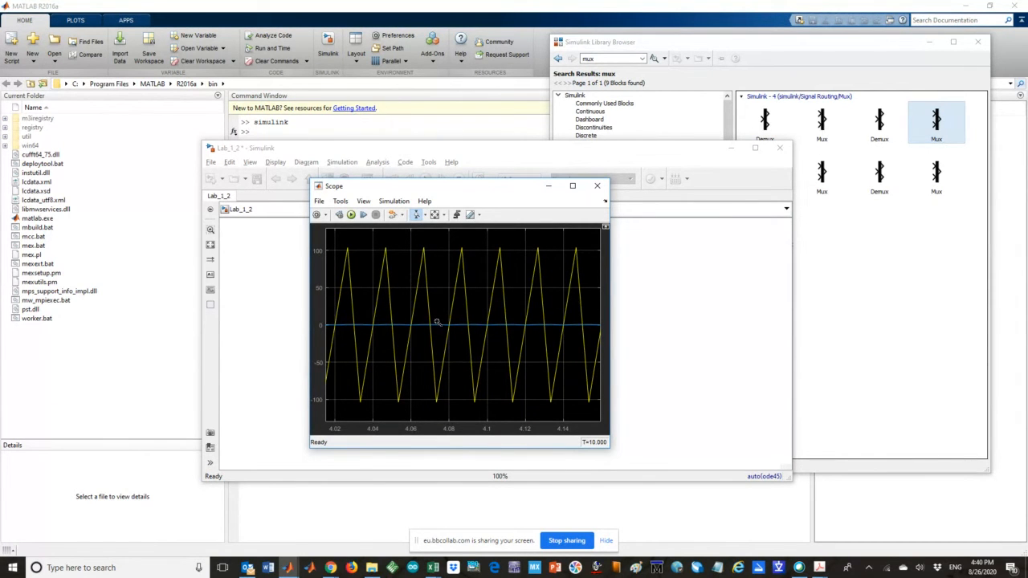
{"action": "left_click_drag", "start_coordinate": [437, 323], "coordinate": [434, 326]}
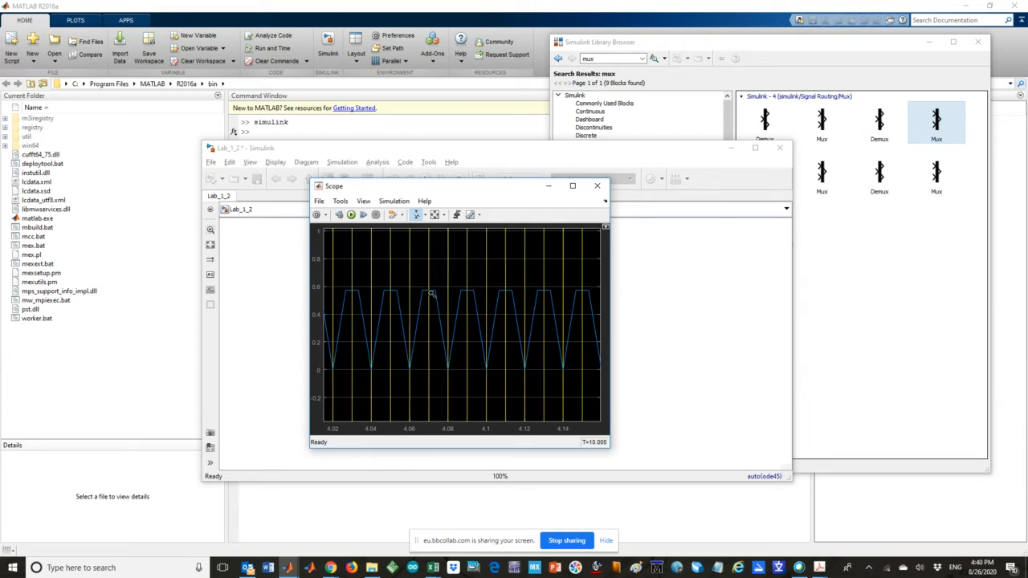
{"action": "left_click", "coordinate": [597, 186]}
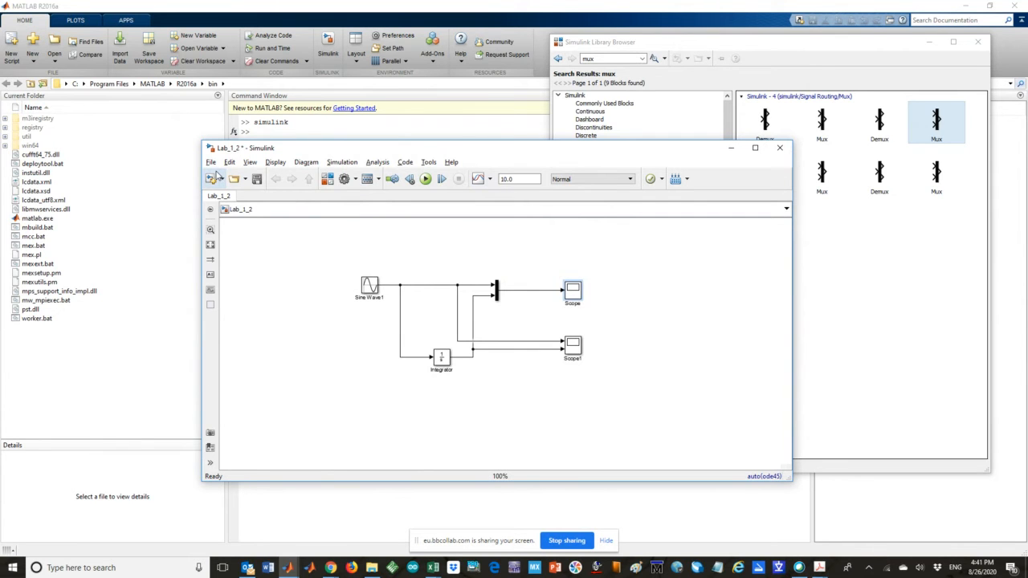
Step: Open the Lab_1_2 model's Configuration Parameters
{"action": "left_click", "coordinate": [343, 165]}
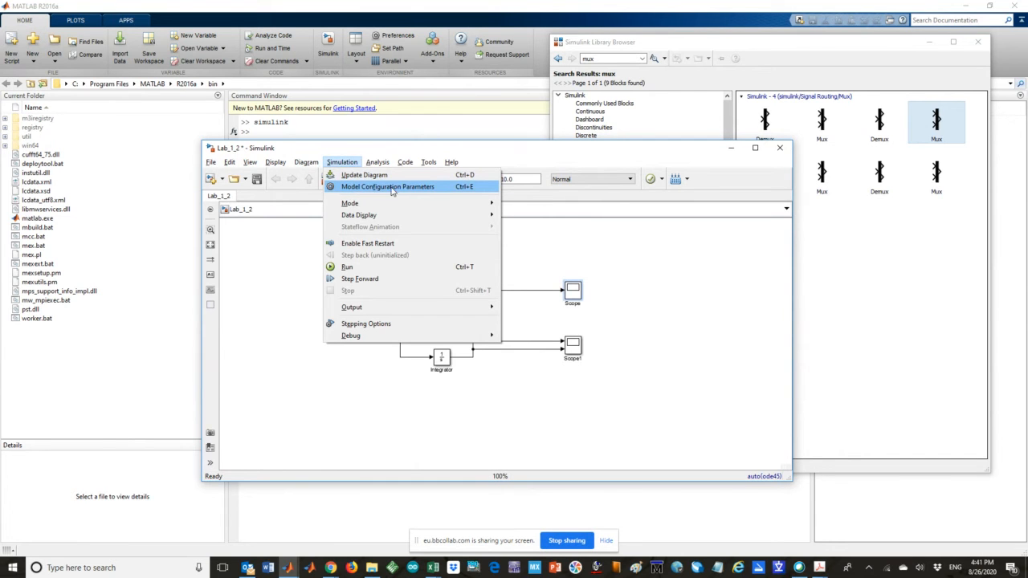
{"action": "left_click", "coordinate": [392, 187]}
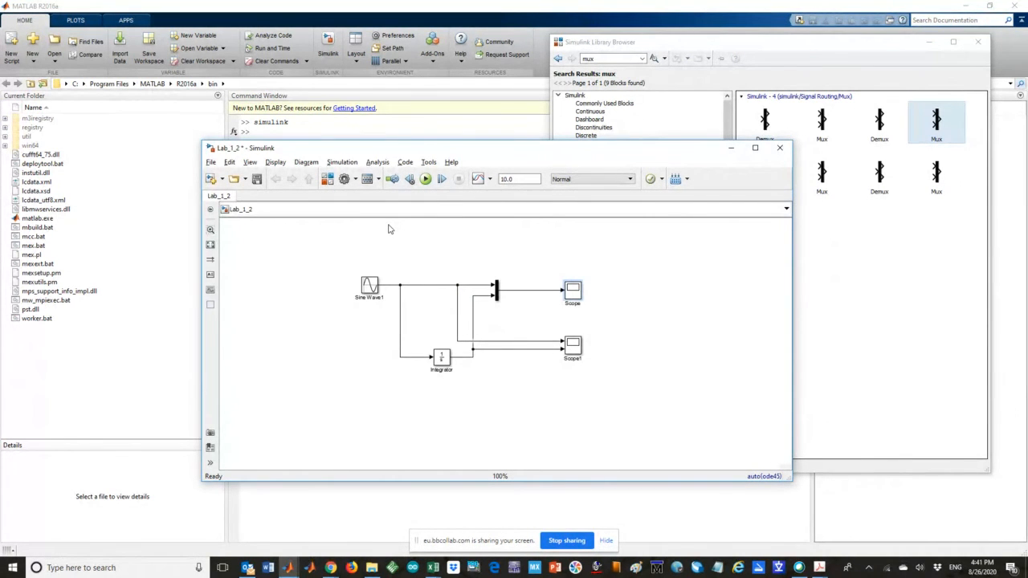
{"action": "key", "text": "ctrl+e"}
{"action": "left_click_drag", "start_coordinate": [365, 47], "coordinate": [533, 88]}
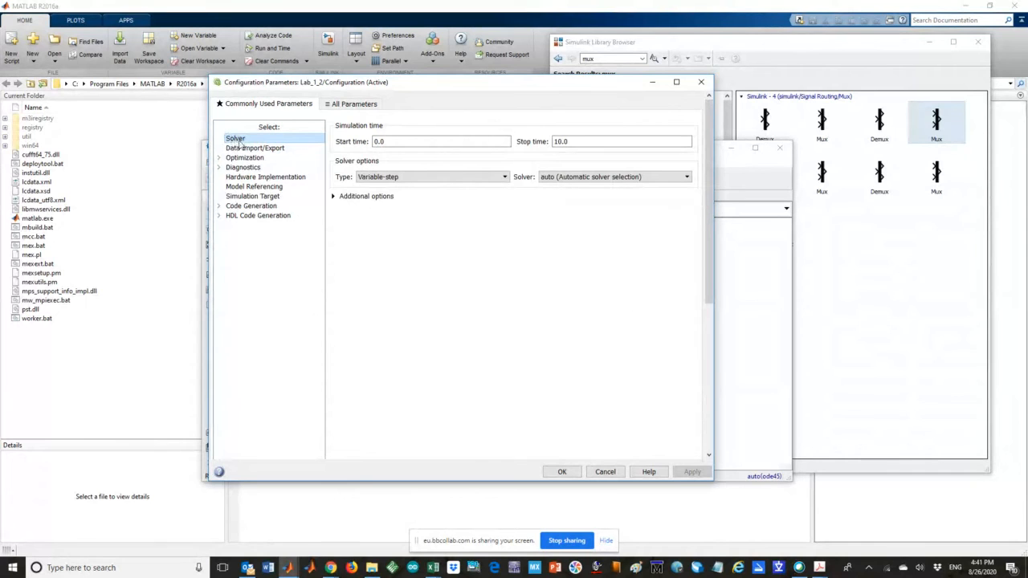
Step: Look through the Data Import/Export, Optimization, Diagnostics and Hardware Implementation settings of the model configuration
{"action": "left_click", "coordinate": [245, 148]}
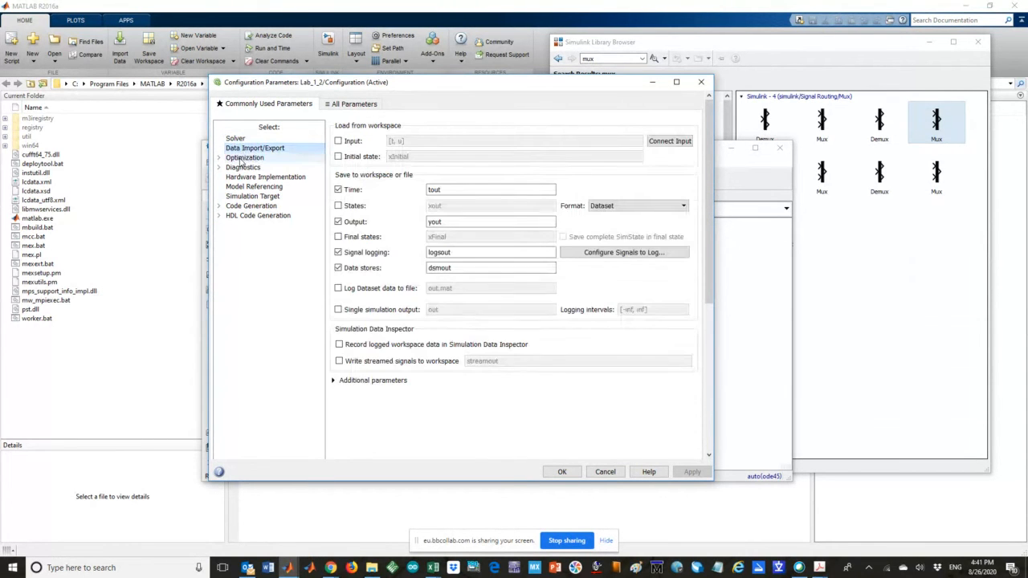
{"action": "left_click", "coordinate": [242, 158]}
{"action": "left_click", "coordinate": [242, 167]}
{"action": "left_click", "coordinate": [239, 177]}
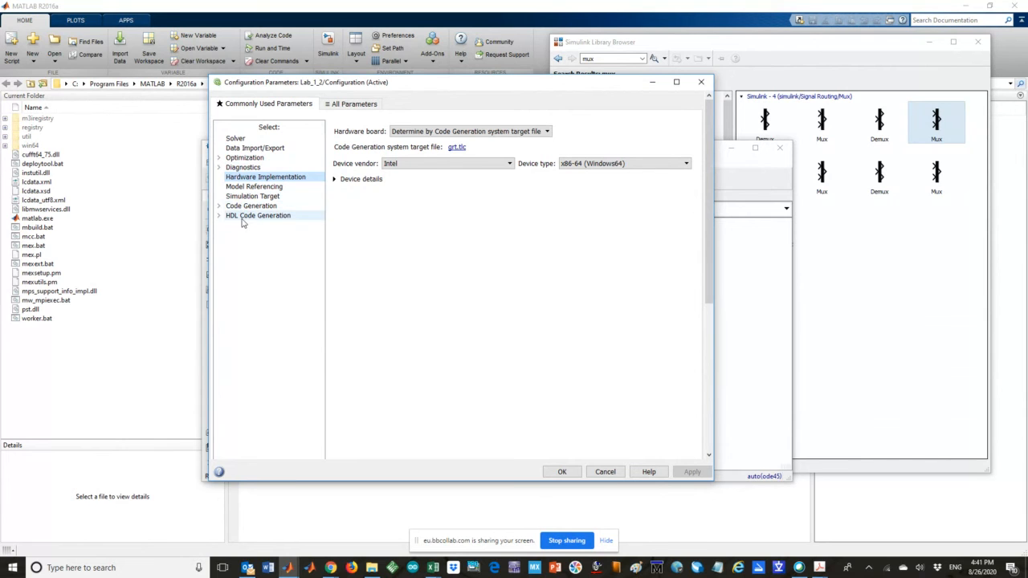
Step: Expand the additional options of the Solver settings and set the max step size to 1e-4
{"action": "left_click", "coordinate": [235, 138]}
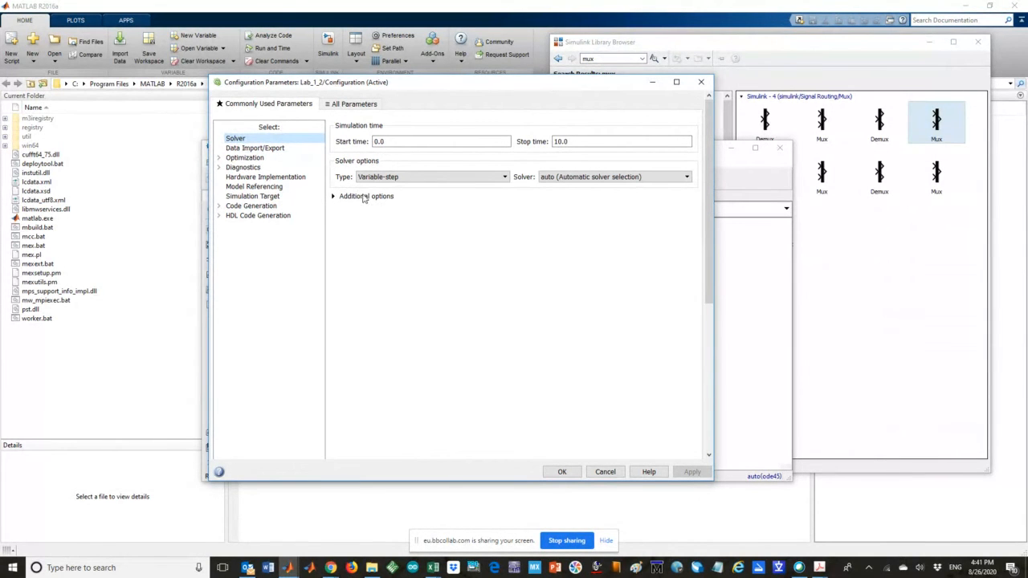
{"action": "left_click", "coordinate": [333, 197]}
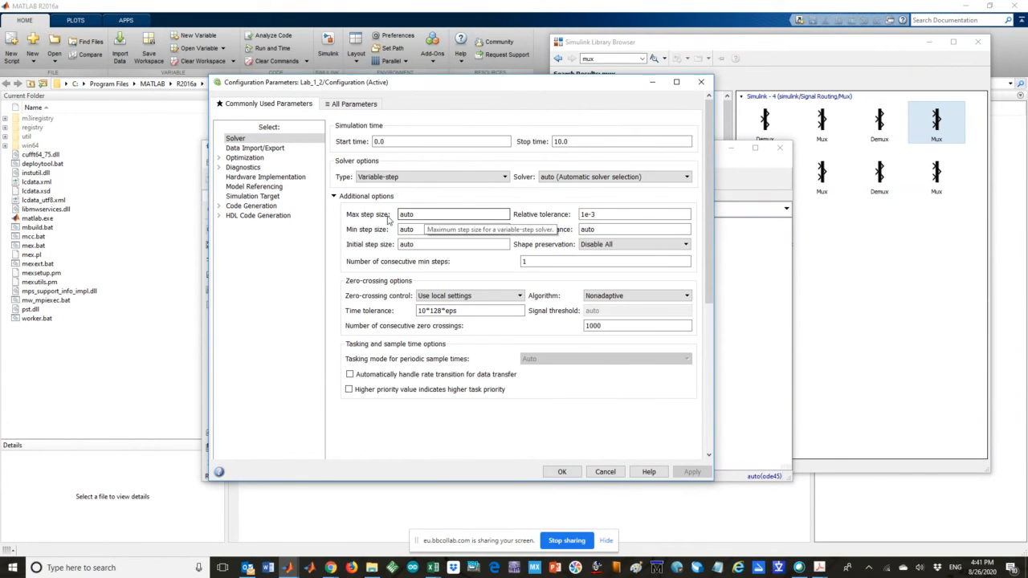
{"action": "double_click", "coordinate": [425, 215]}
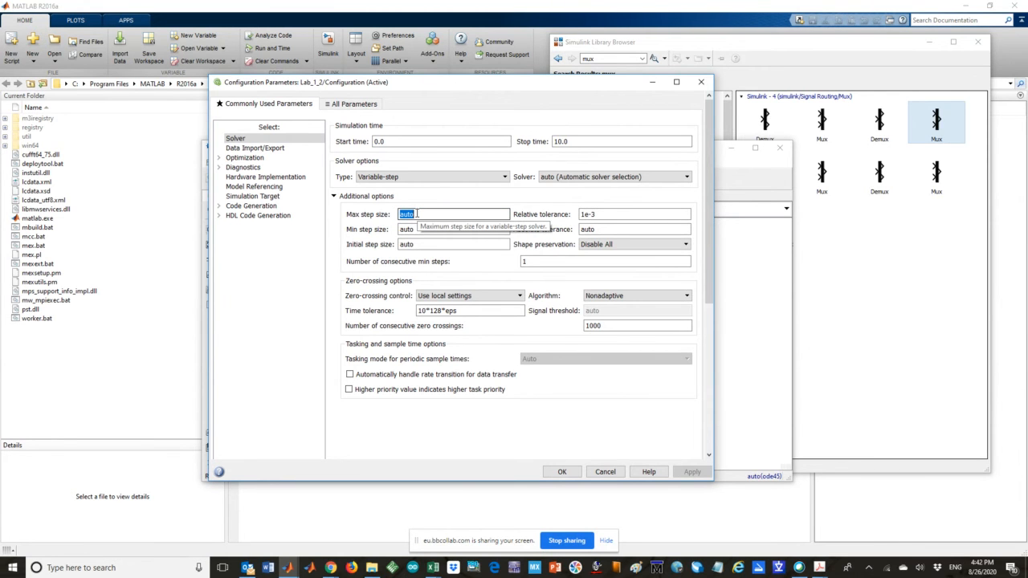
{"action": "type", "text": "1e-4"}
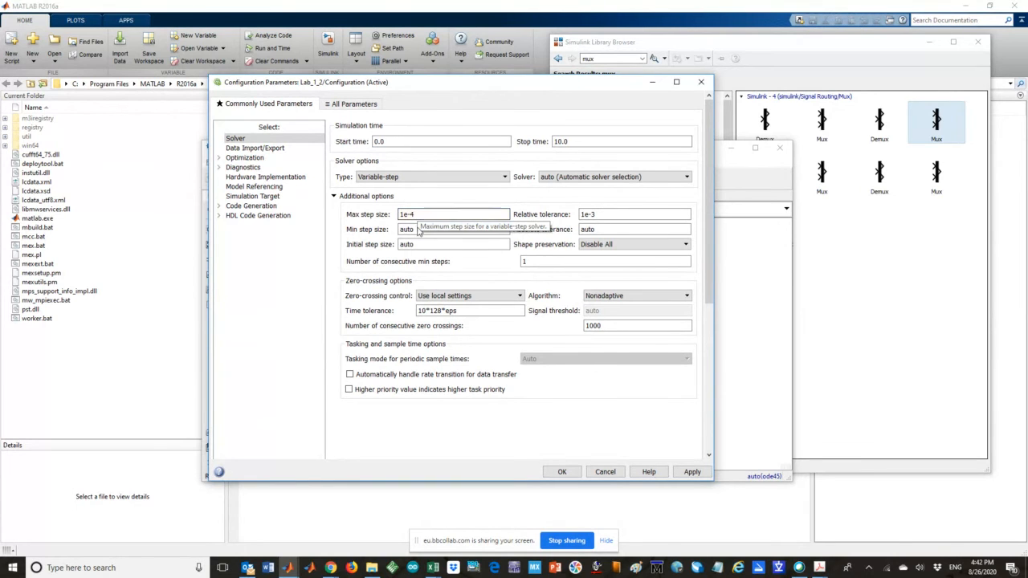
Step: Set the solver's min step size to 1e-5, apply the settings, and close the configuration parameters
{"action": "double_click", "coordinate": [417, 229]}
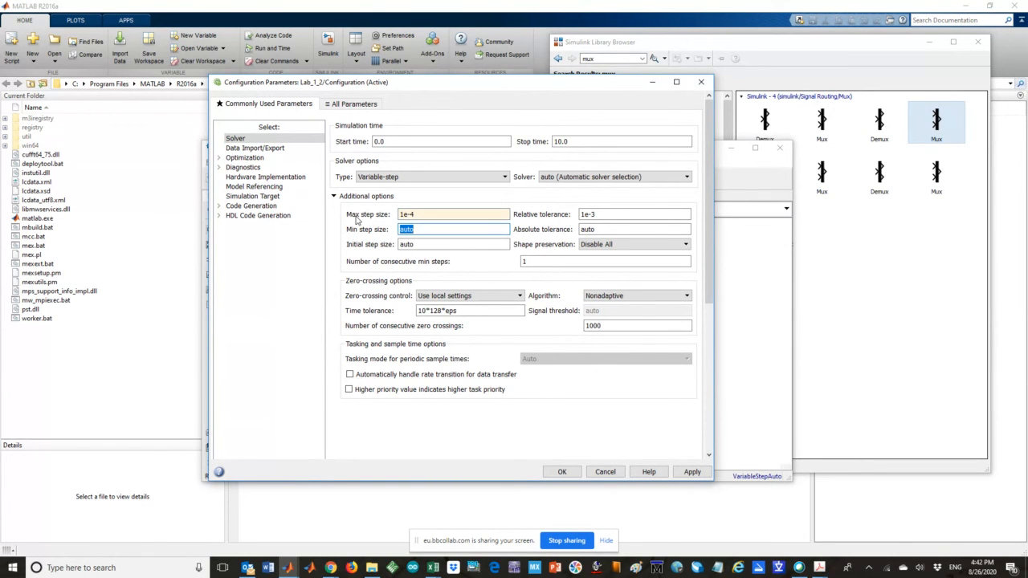
{"action": "type", "text": "1e"}
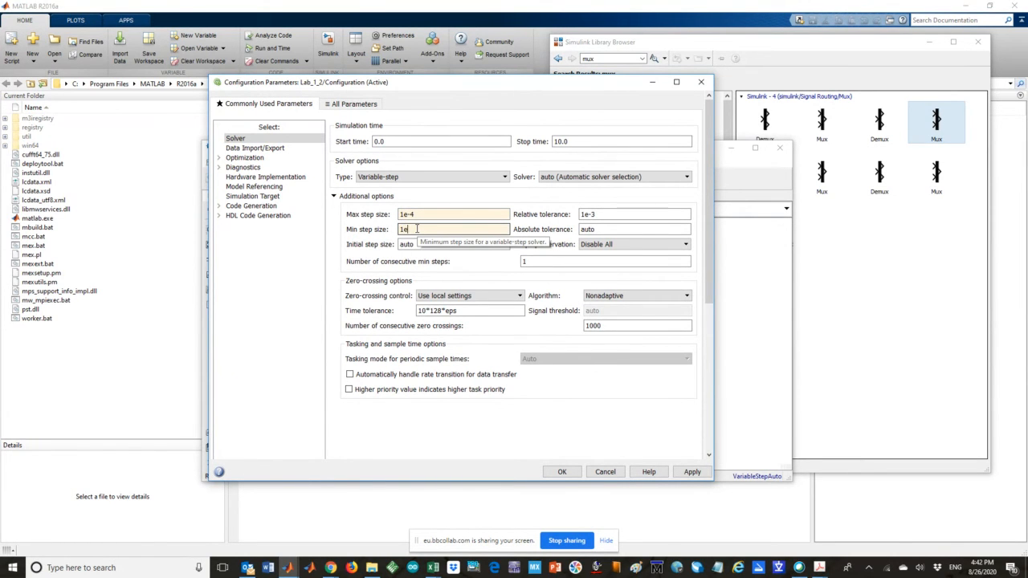
{"action": "type", "text": "-5"}
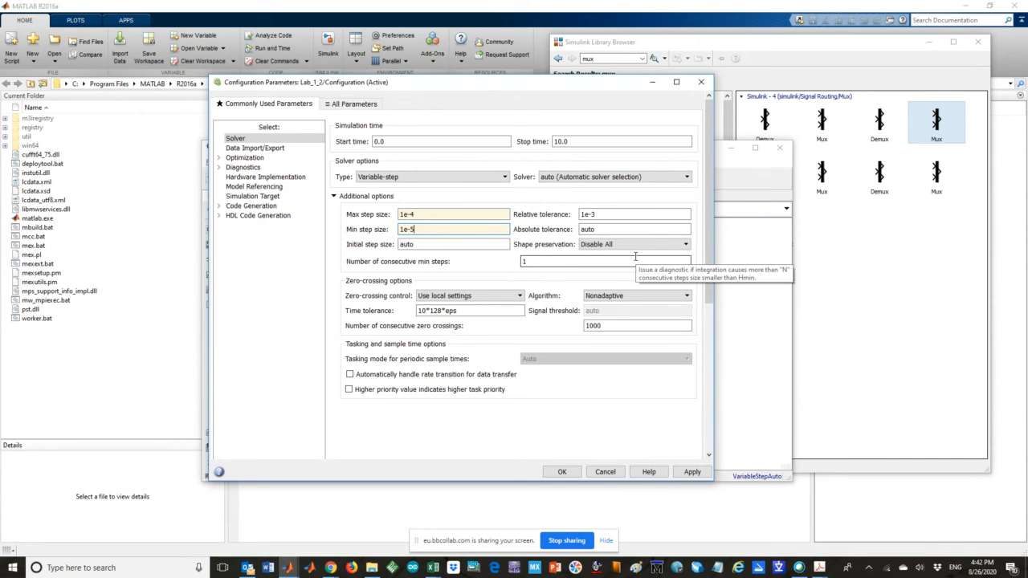
{"action": "left_click", "coordinate": [415, 214]}
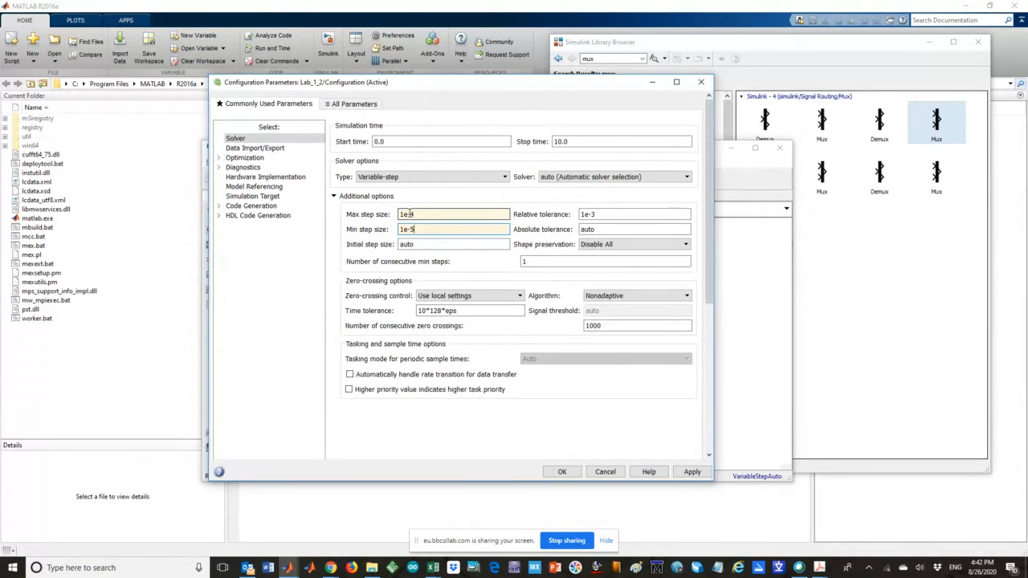
{"action": "left_click", "coordinate": [416, 229]}
{"action": "left_click", "coordinate": [692, 473]}
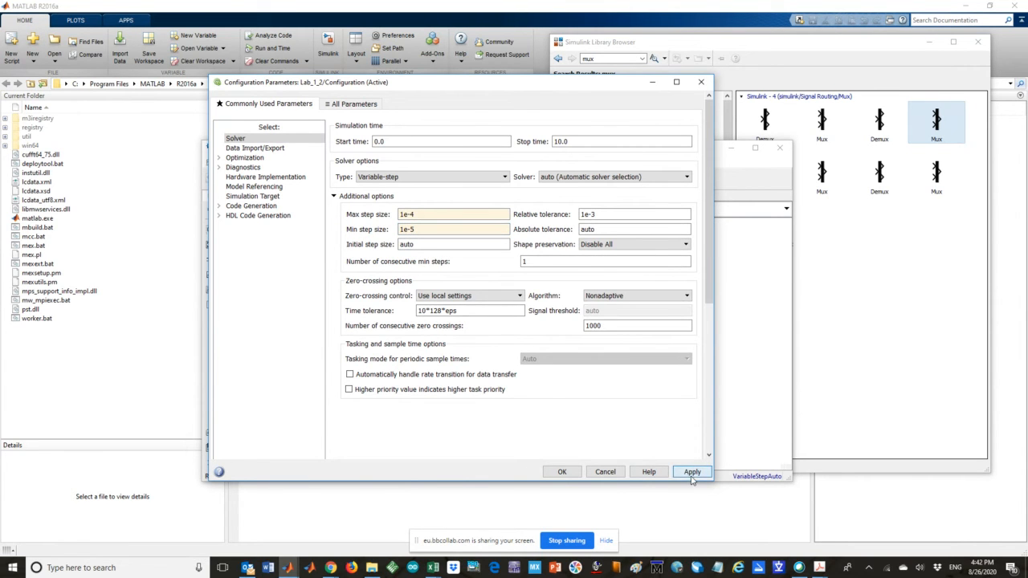
{"action": "left_click", "coordinate": [604, 473]}
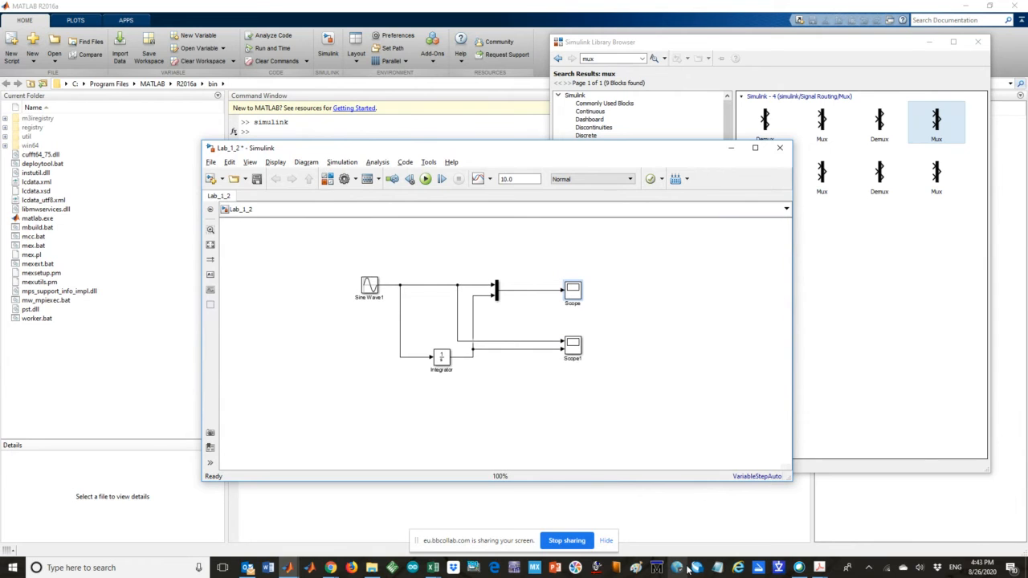
Step: Switch to the Bb Collaborate session in Chrome, check the attendee list, and return to the content sharing options
{"action": "left_click", "coordinate": [330, 564]}
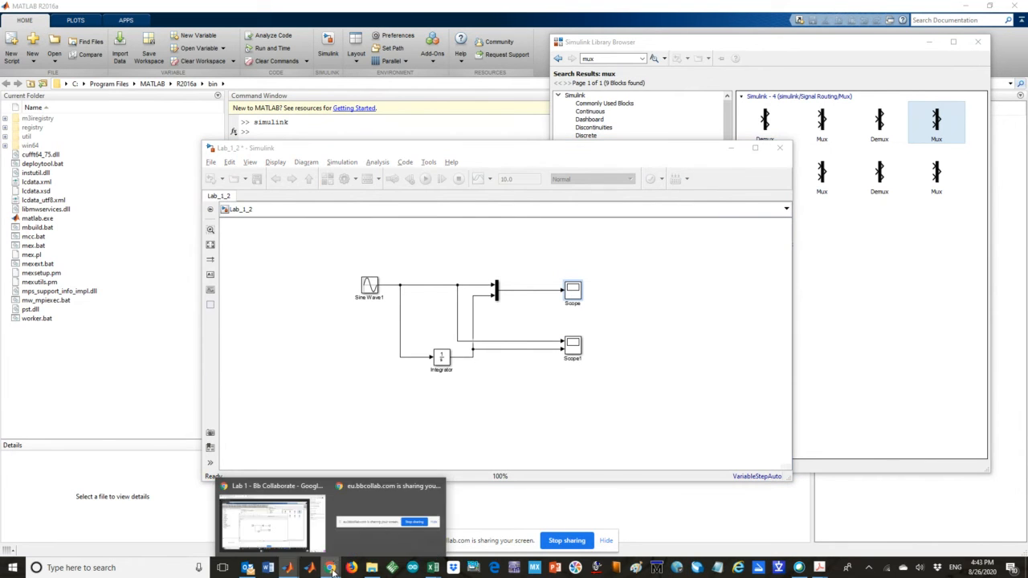
{"action": "left_click", "coordinate": [369, 534]}
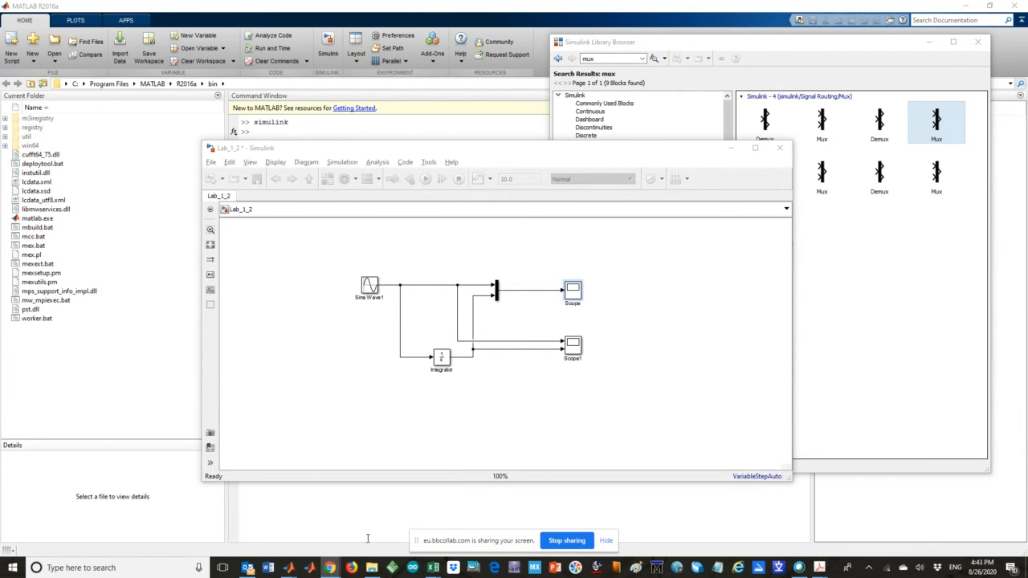
{"action": "mouse_move", "coordinate": [330, 566]}
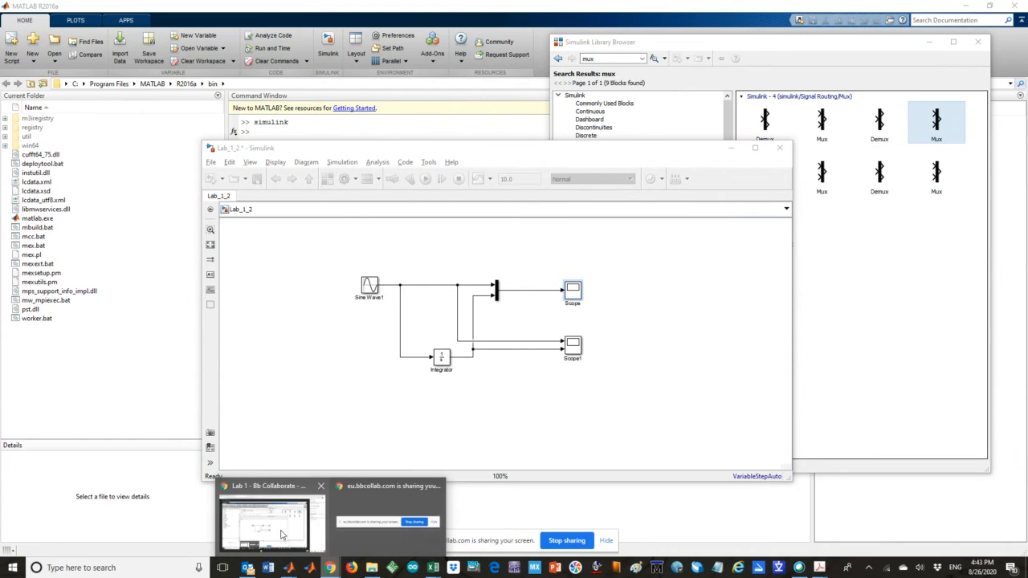
{"action": "left_click", "coordinate": [281, 534]}
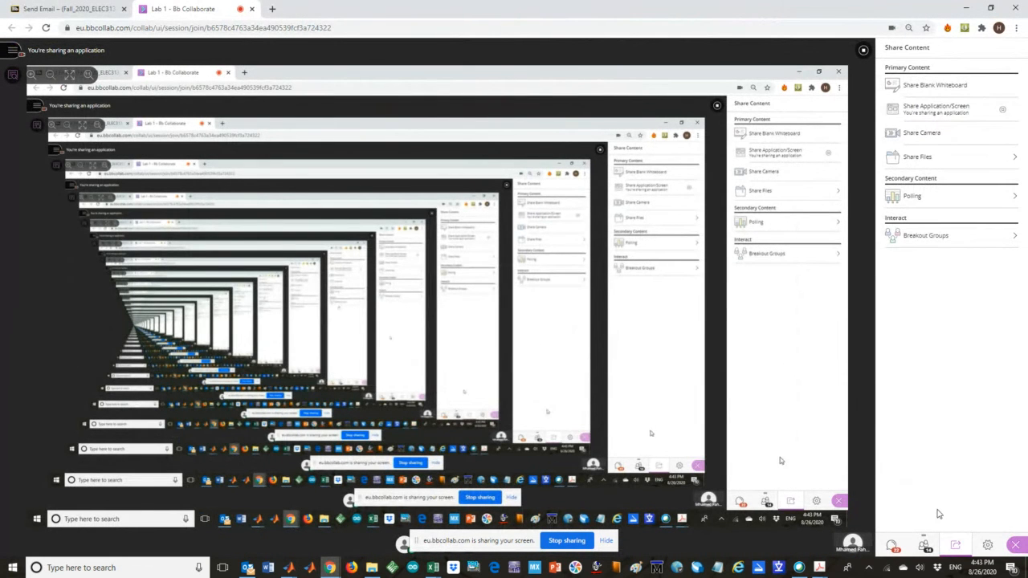
{"action": "left_click", "coordinate": [924, 546]}
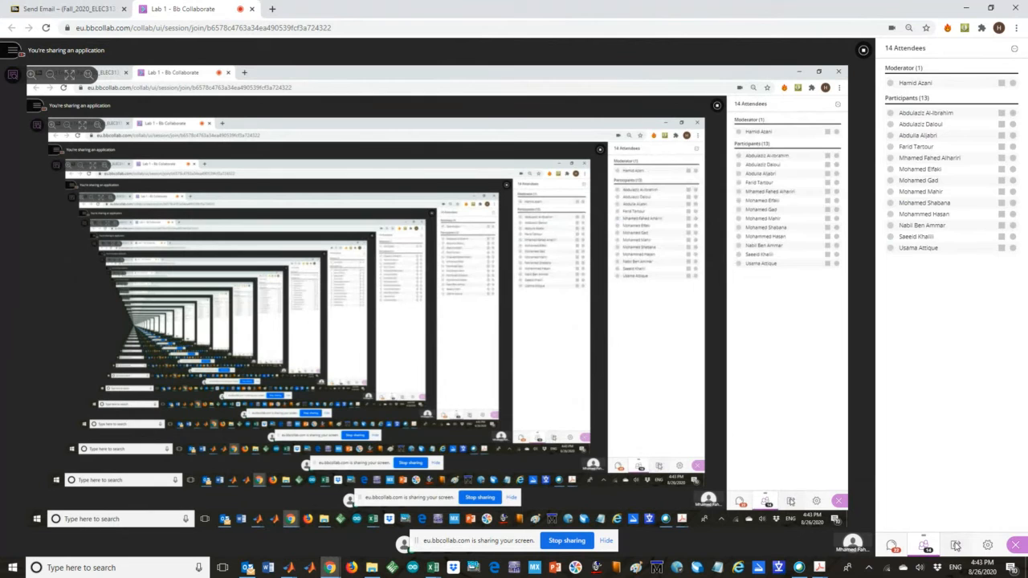
{"action": "left_click", "coordinate": [955, 545]}
{"action": "left_click", "coordinate": [918, 83]}
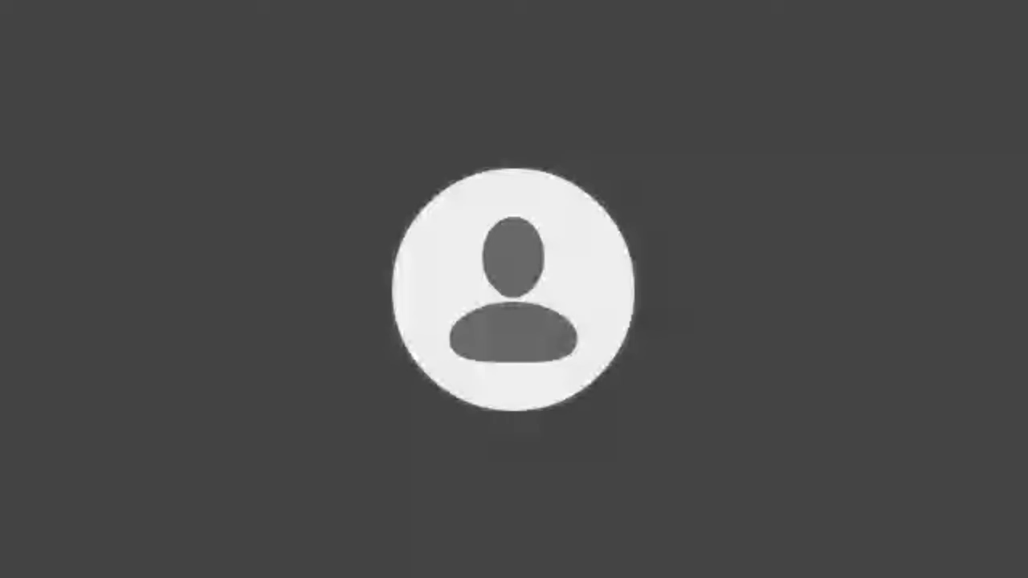
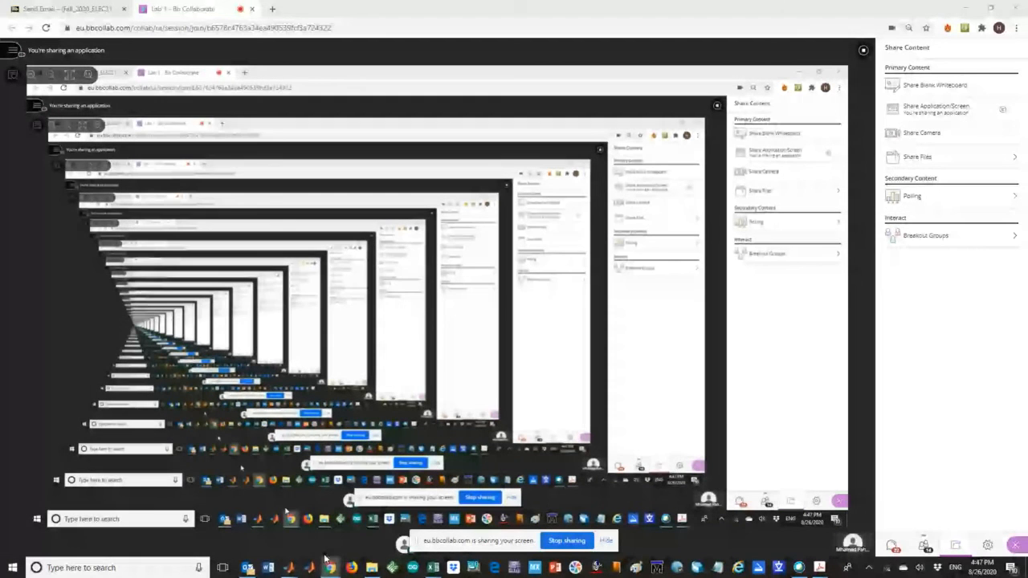
Step: Switch back to MATLAB and bring the Lab_1_2 Simulink model window to the front
{"action": "mouse_move", "coordinate": [290, 568]}
{"action": "left_click", "coordinate": [330, 531]}
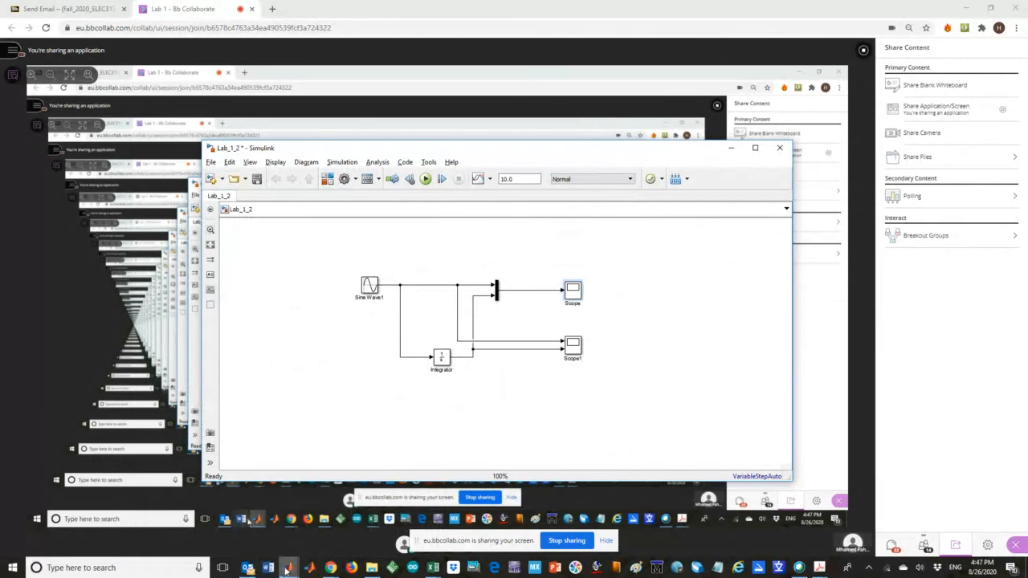
{"action": "mouse_move", "coordinate": [286, 570]}
{"action": "left_click", "coordinate": [195, 522]}
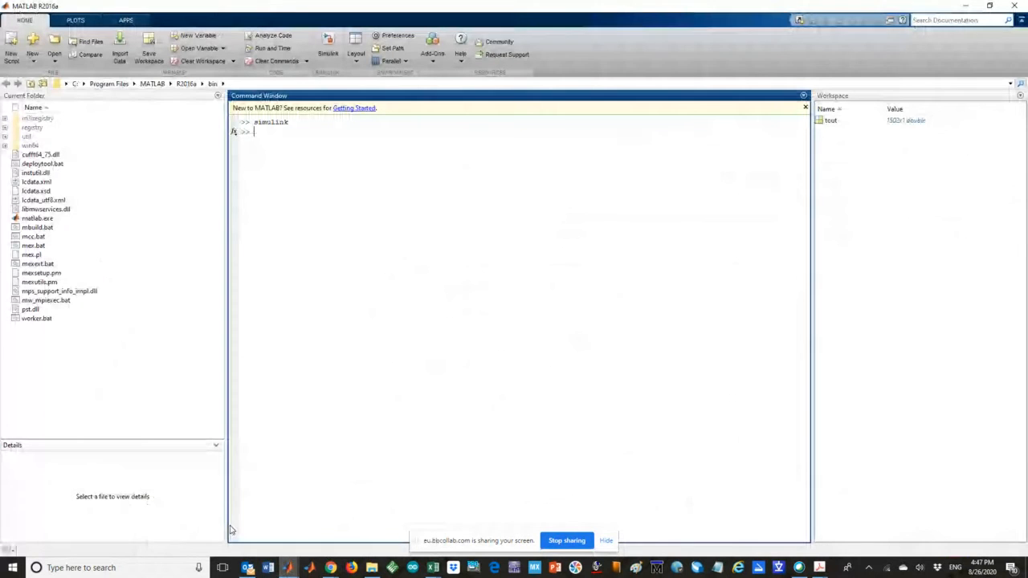
{"action": "left_click", "coordinate": [309, 570]}
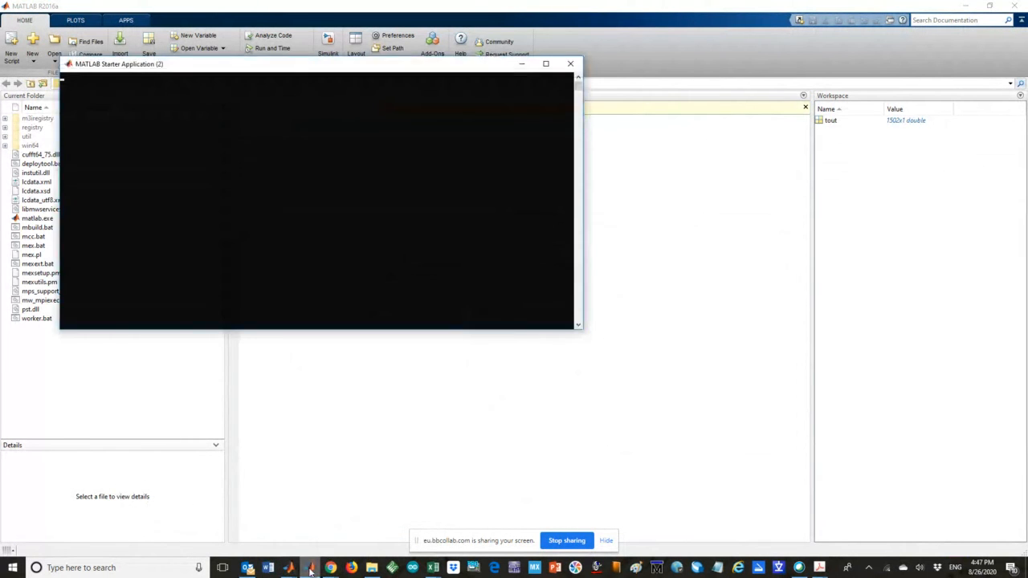
{"action": "left_click", "coordinate": [309, 569]}
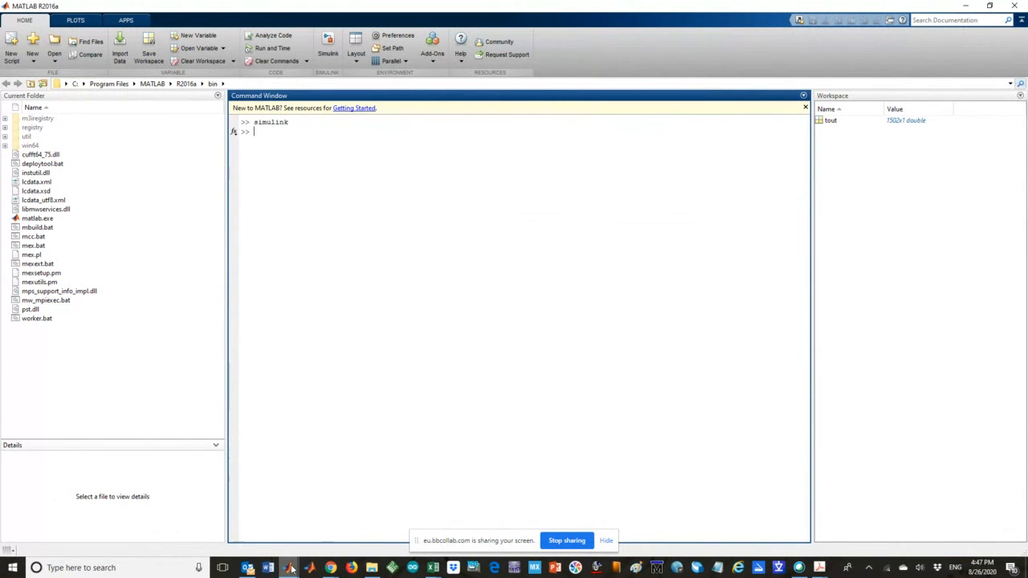
{"action": "mouse_move", "coordinate": [291, 569]}
{"action": "left_click", "coordinate": [322, 522]}
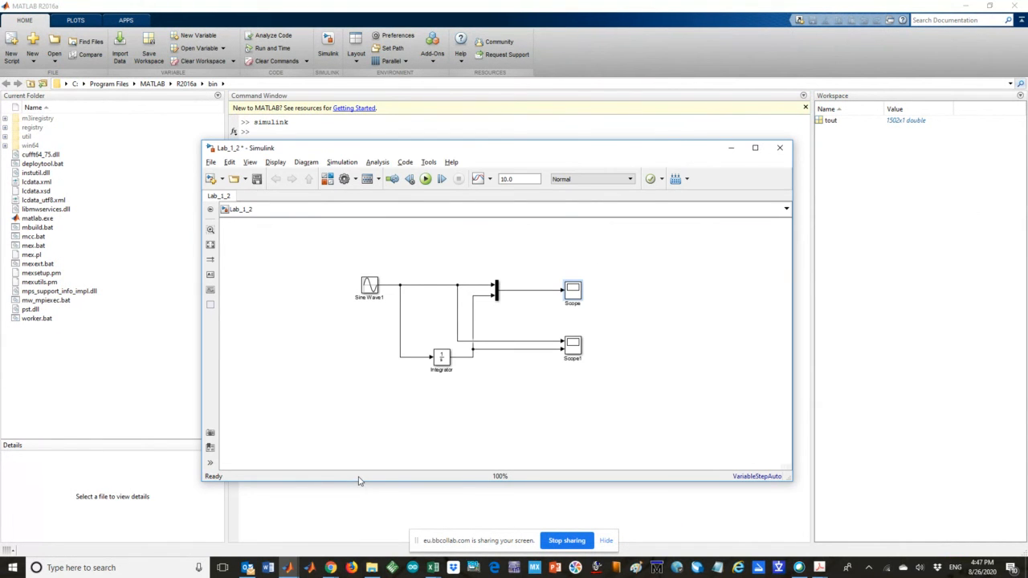
Step: Set the simulation stop time to 0.2, run the Lab_1_2 model, and open the upper Scope
{"action": "double_click", "coordinate": [524, 178]}
{"action": "type", "text": "0,"}
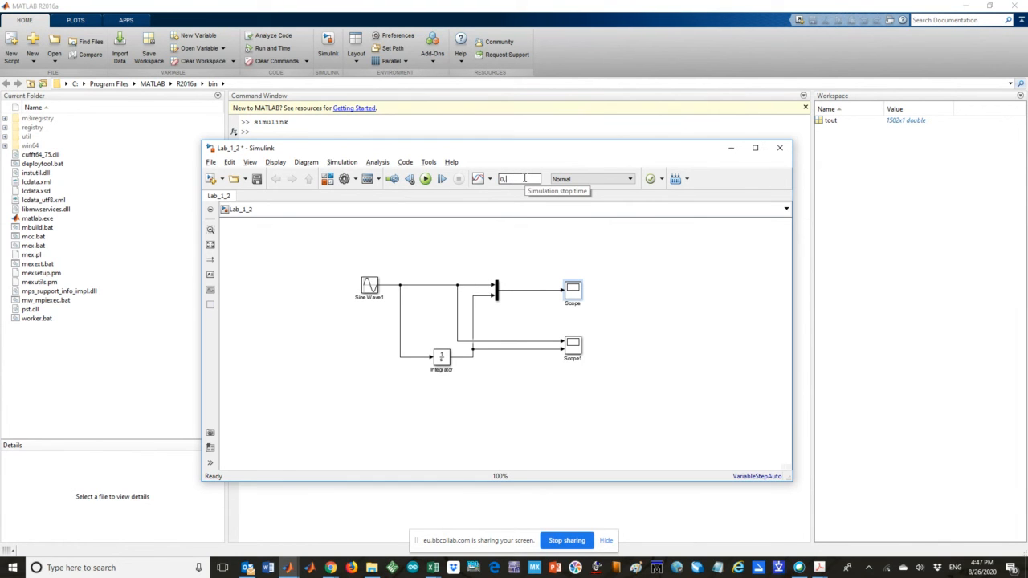
{"action": "type", "text": ".2"}
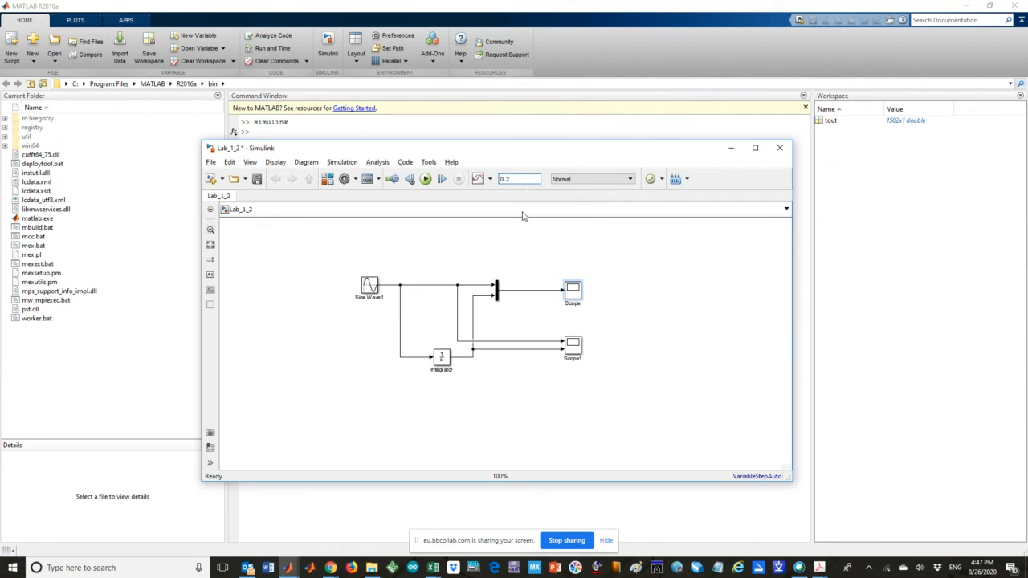
{"action": "left_click", "coordinate": [426, 180]}
{"action": "double_click", "coordinate": [573, 290]}
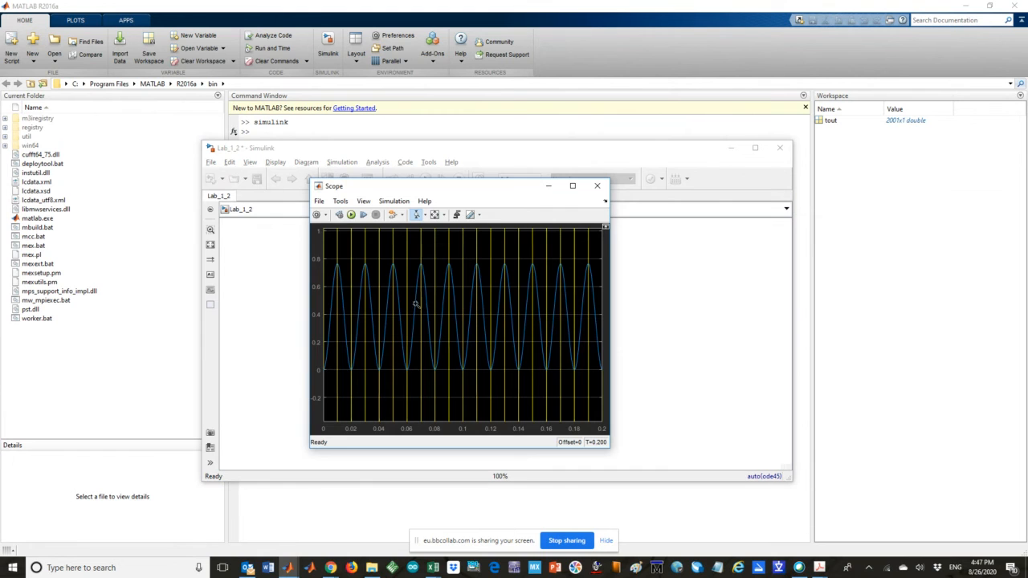
Step: Scale the Scope's axes to fit both signals and enlarge the Scope window
{"action": "left_click", "coordinate": [434, 215]}
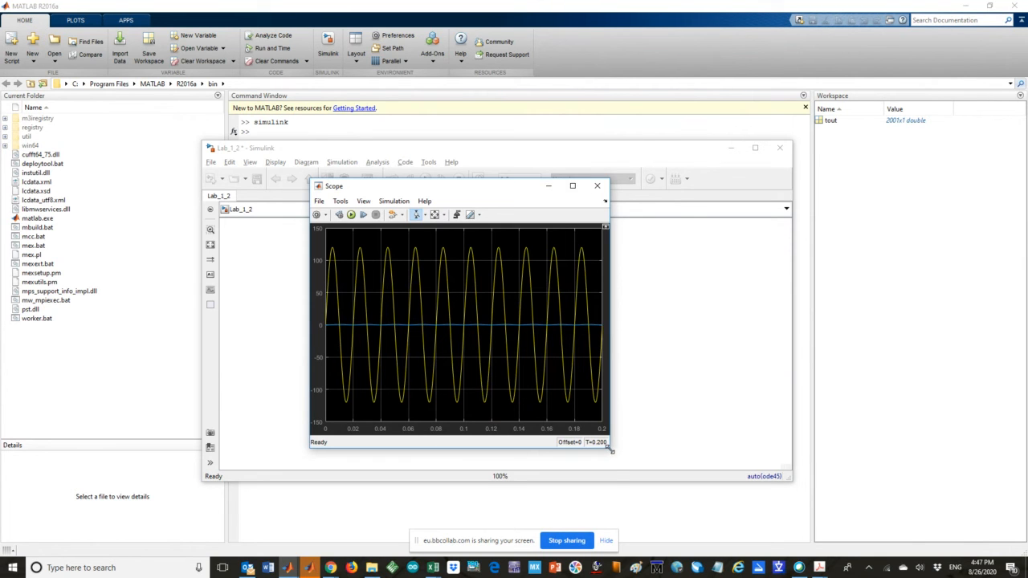
{"action": "left_click_drag", "start_coordinate": [610, 450], "coordinate": [841, 511]}
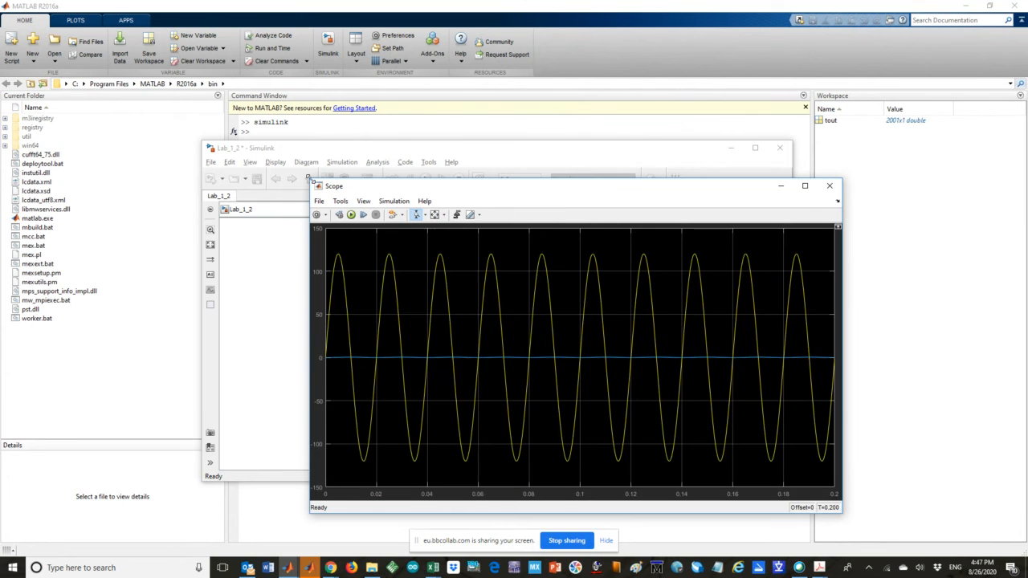
{"action": "left_click_drag", "start_coordinate": [308, 178], "coordinate": [181, 74]}
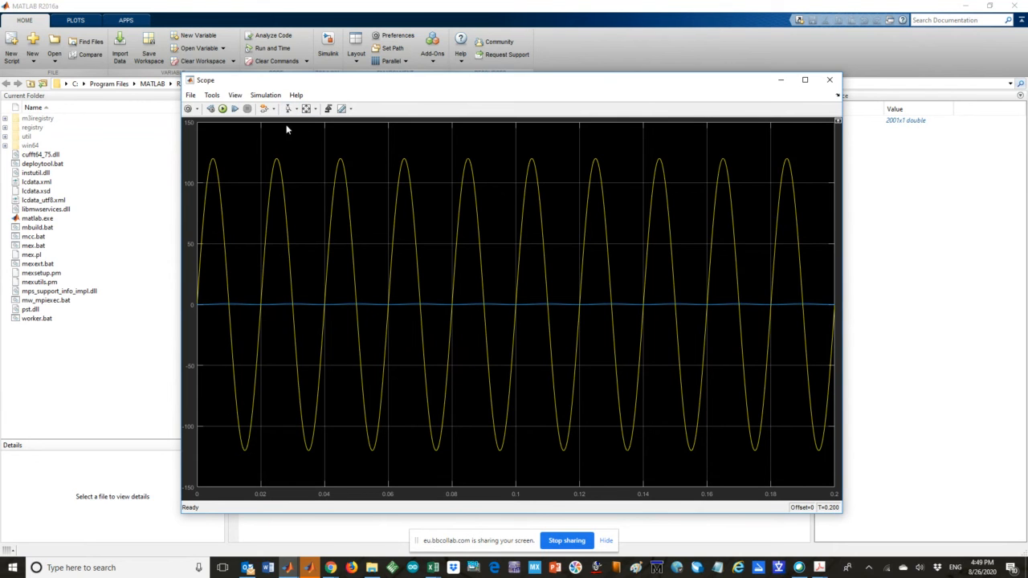
Step: Try to zoom in vertically on the integral curve near zero in the Scope, and reposition the Scope window
{"action": "left_click", "coordinate": [287, 110]}
{"action": "left_click_drag", "start_coordinate": [299, 299], "coordinate": [299, 312]}
{"action": "left_click_drag", "start_coordinate": [578, 90], "coordinate": [639, 72]}
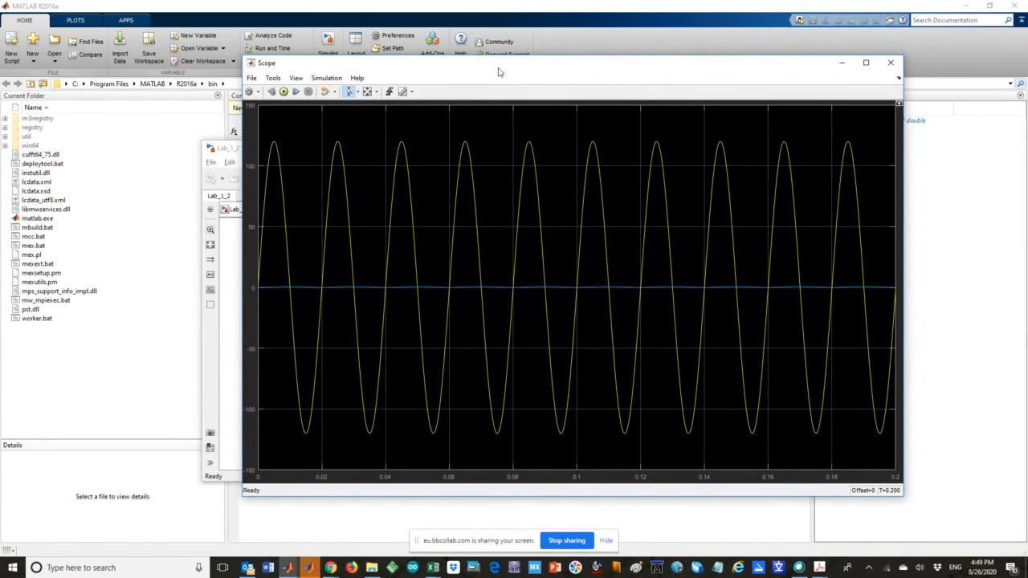
{"action": "left_click_drag", "start_coordinate": [501, 64], "coordinate": [452, 65]}
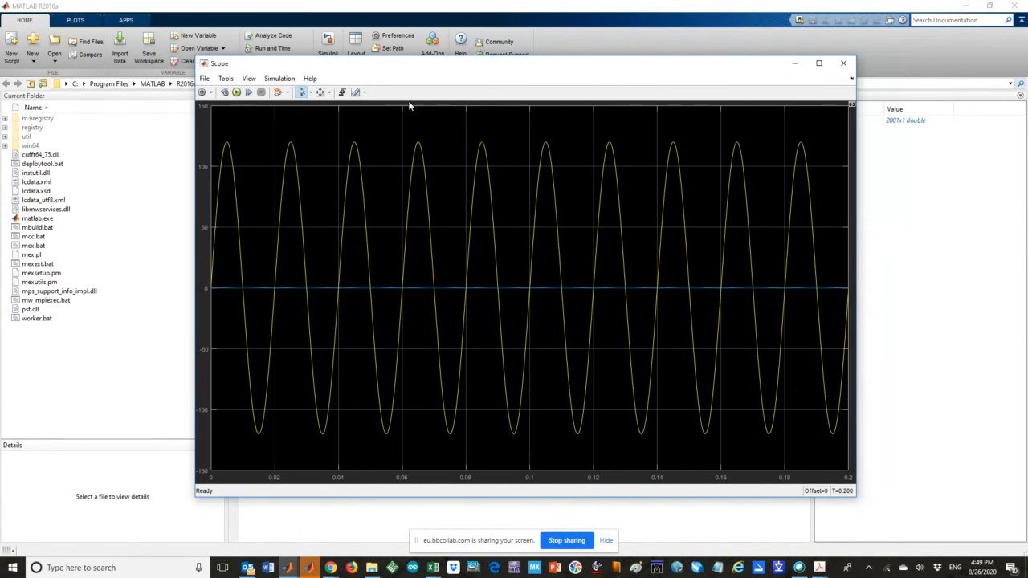
Step: Minimize the Scope window, open Scope1 from the model, and enlarge its window to show both displays
{"action": "left_click", "coordinate": [794, 62]}
{"action": "double_click", "coordinate": [574, 347]}
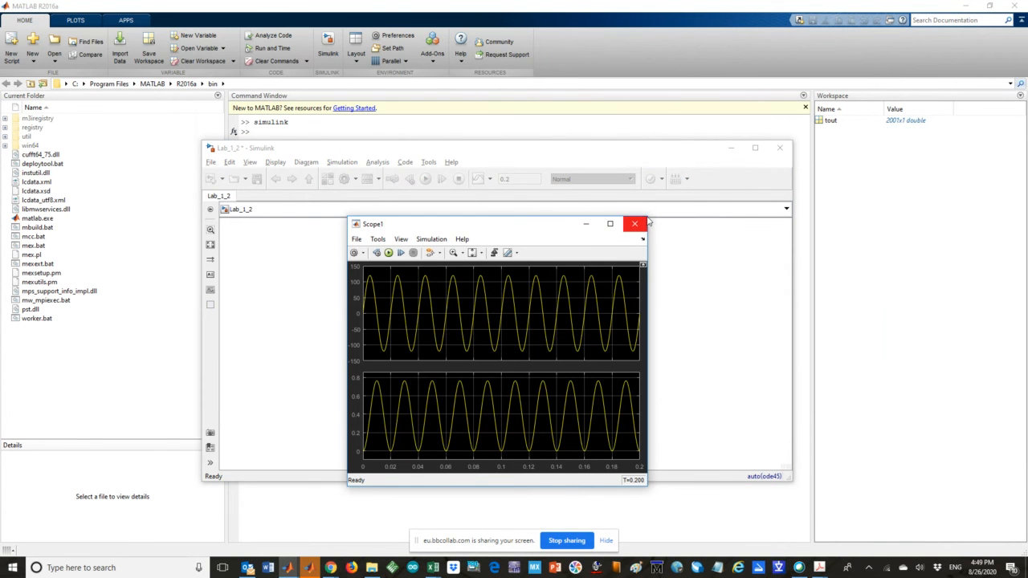
{"action": "left_click_drag", "start_coordinate": [647, 214], "coordinate": [870, 84]}
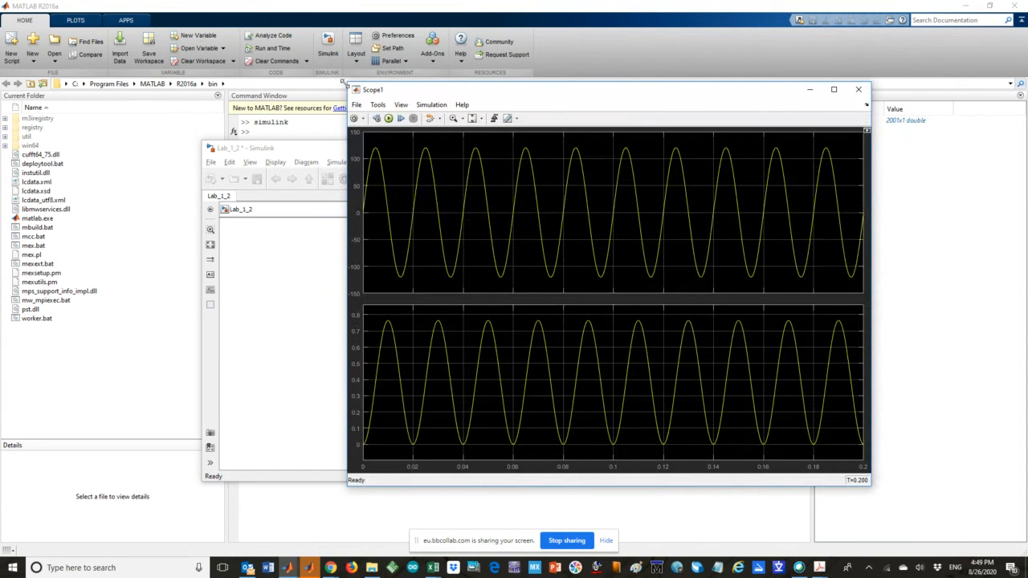
{"action": "left_click_drag", "start_coordinate": [343, 84], "coordinate": [167, 58]}
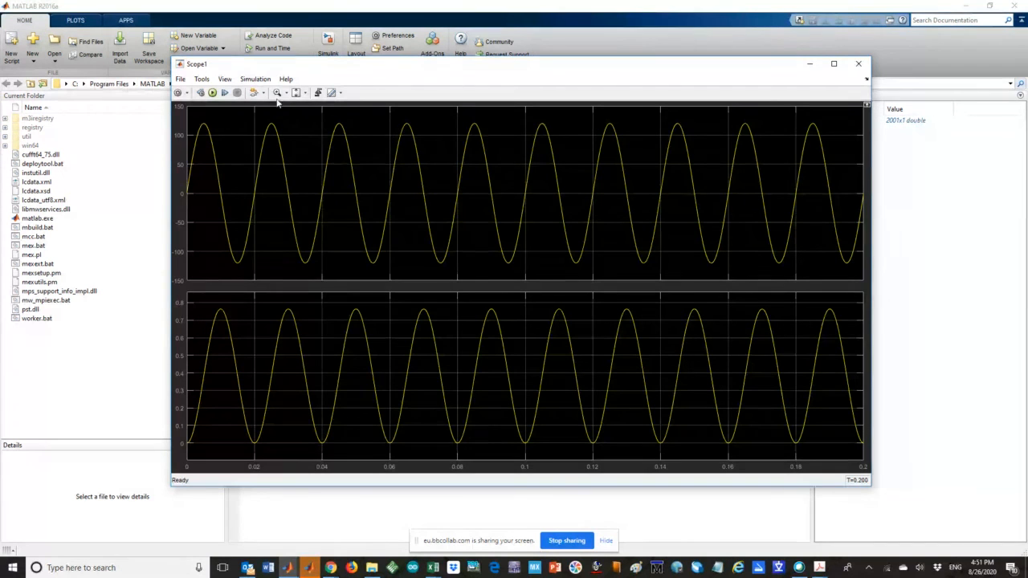
Step: Open Scope1's style settings and apply a white background color to the axes
{"action": "left_click", "coordinate": [225, 79]}
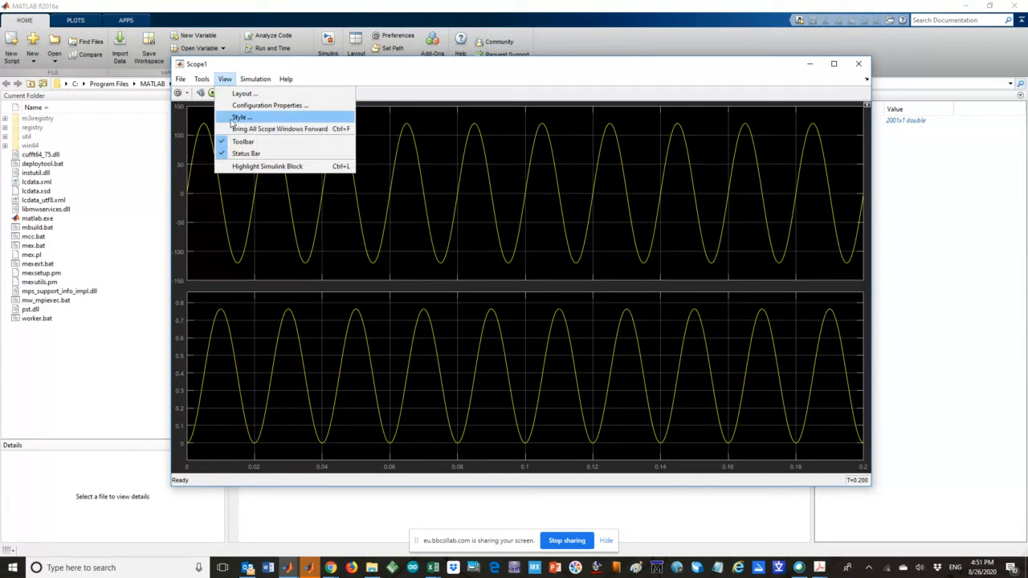
{"action": "left_click", "coordinate": [239, 118]}
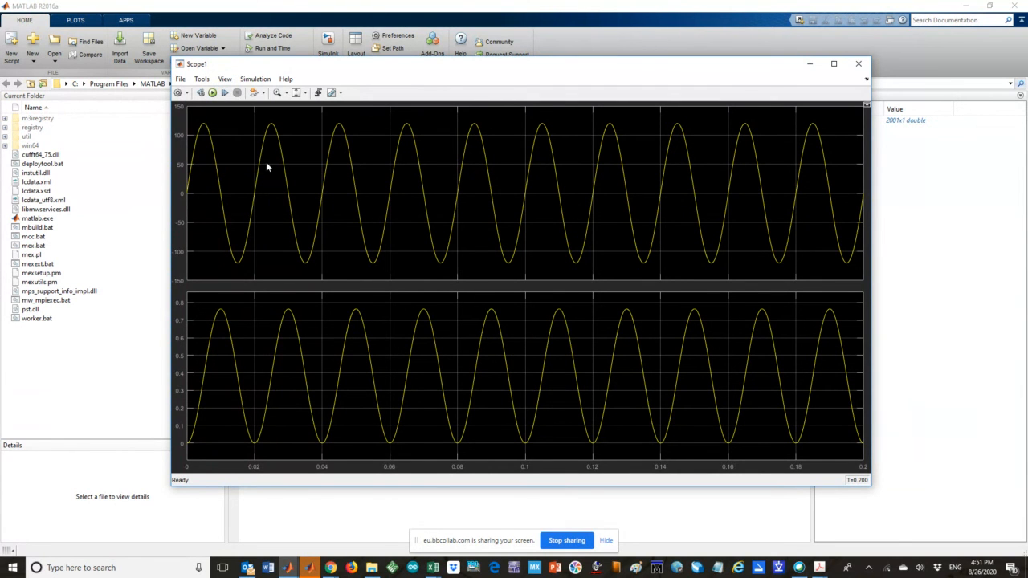
{"action": "left_click", "coordinate": [267, 163]}
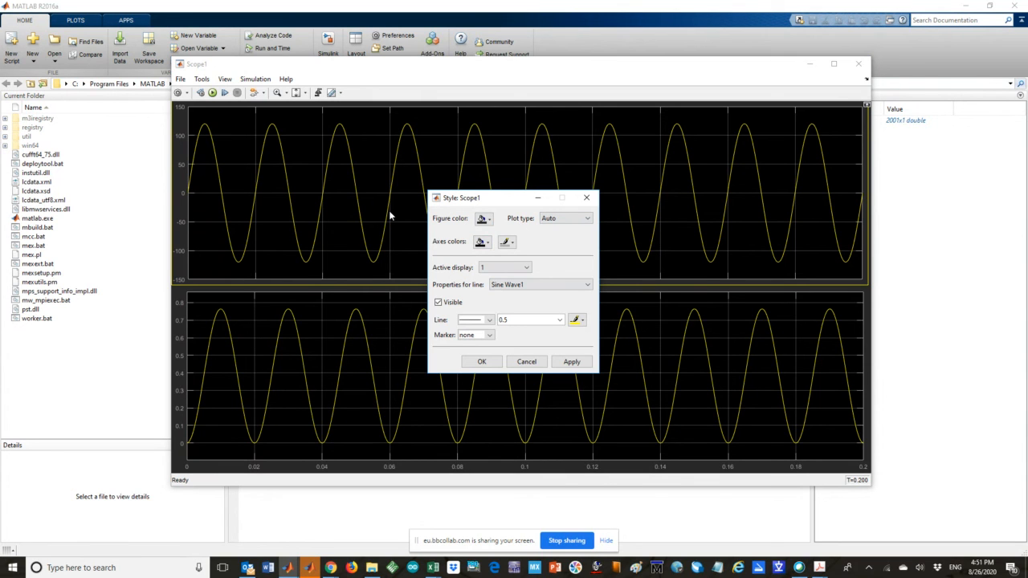
{"action": "left_click", "coordinate": [487, 244]}
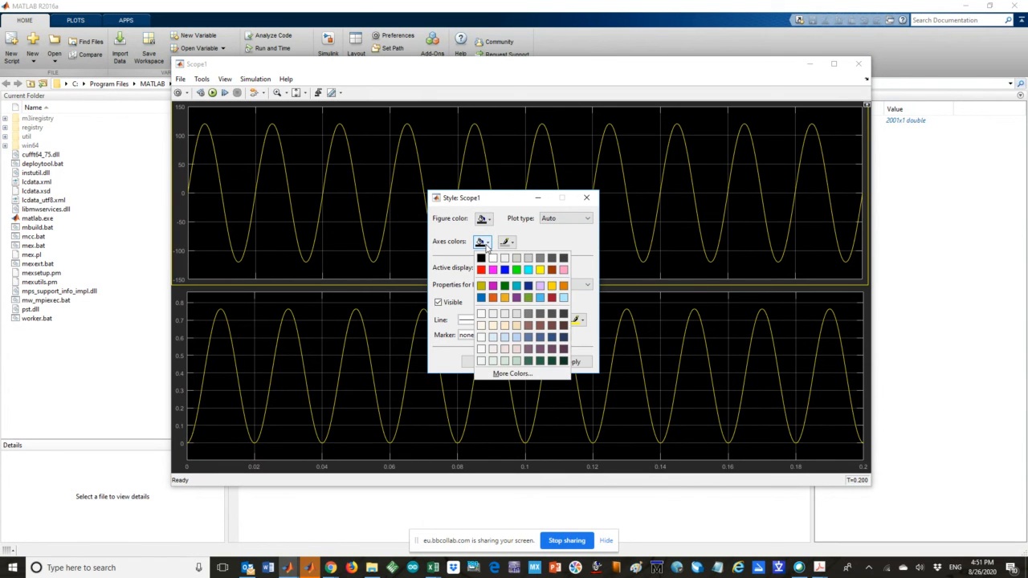
{"action": "left_click", "coordinate": [481, 258]}
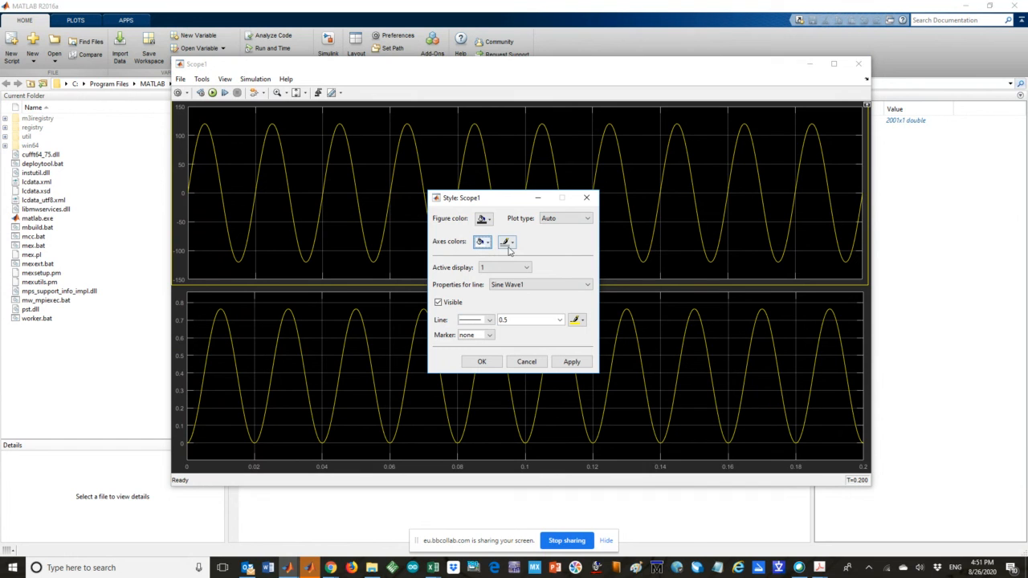
{"action": "left_click", "coordinate": [567, 364]}
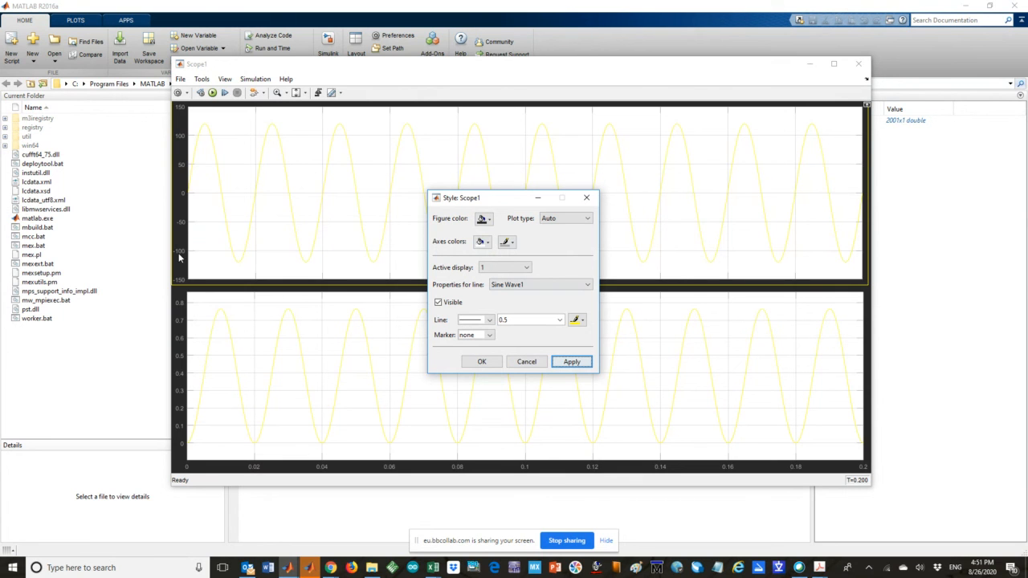
Step: Set Scope1's figure color to white and apply it
{"action": "left_click", "coordinate": [490, 223]}
{"action": "left_click", "coordinate": [496, 236]}
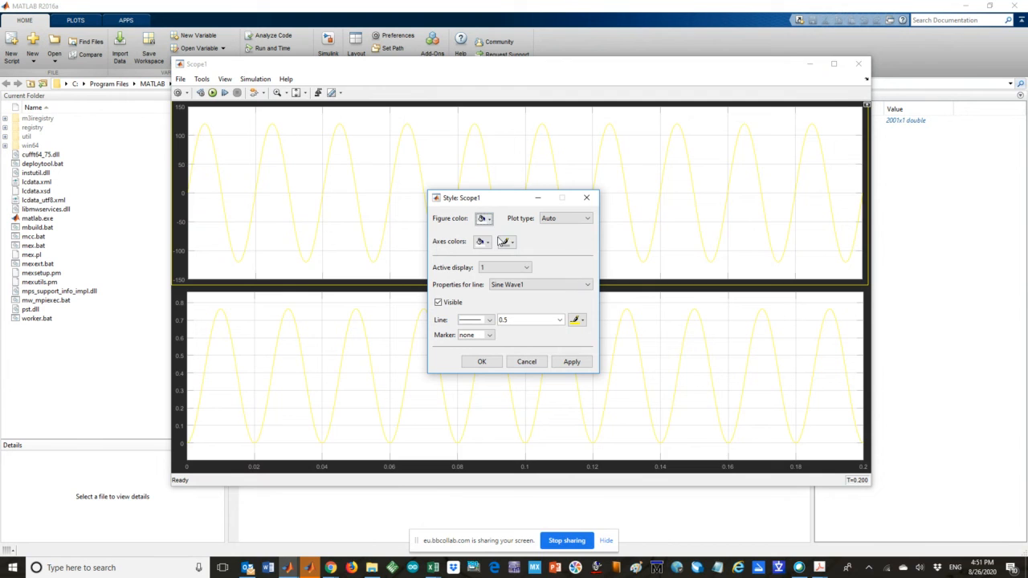
{"action": "left_click", "coordinate": [563, 363]}
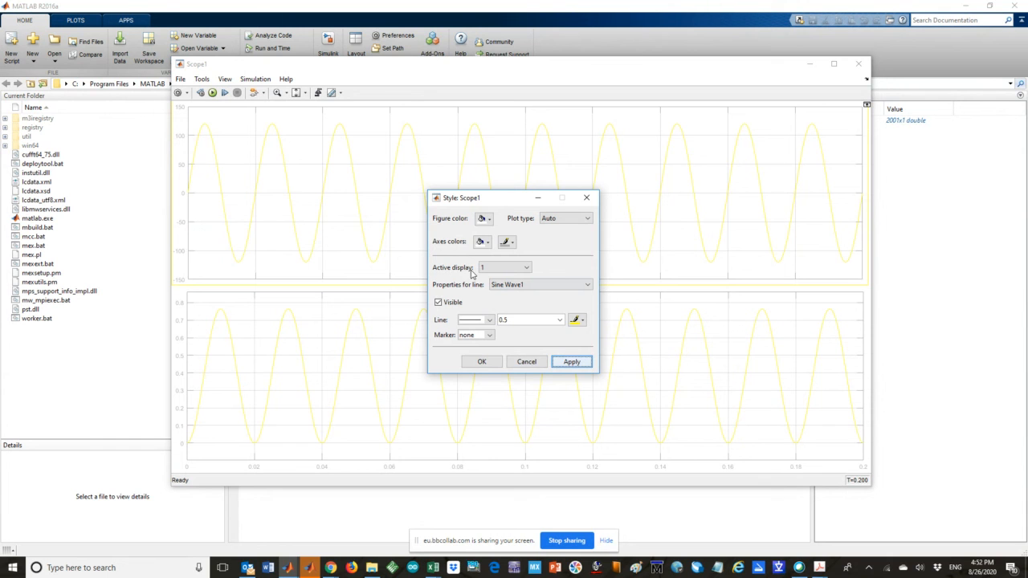
Step: Check which plot each active display number selects in the style settings, returning to display 1
{"action": "left_click", "coordinate": [495, 271]}
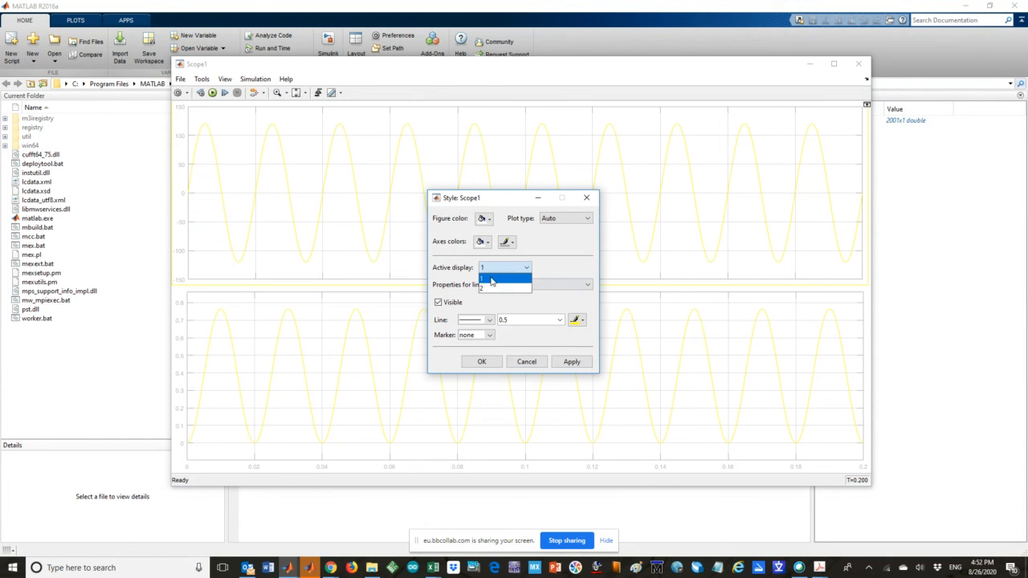
{"action": "left_click", "coordinate": [490, 287]}
{"action": "left_click", "coordinate": [488, 270]}
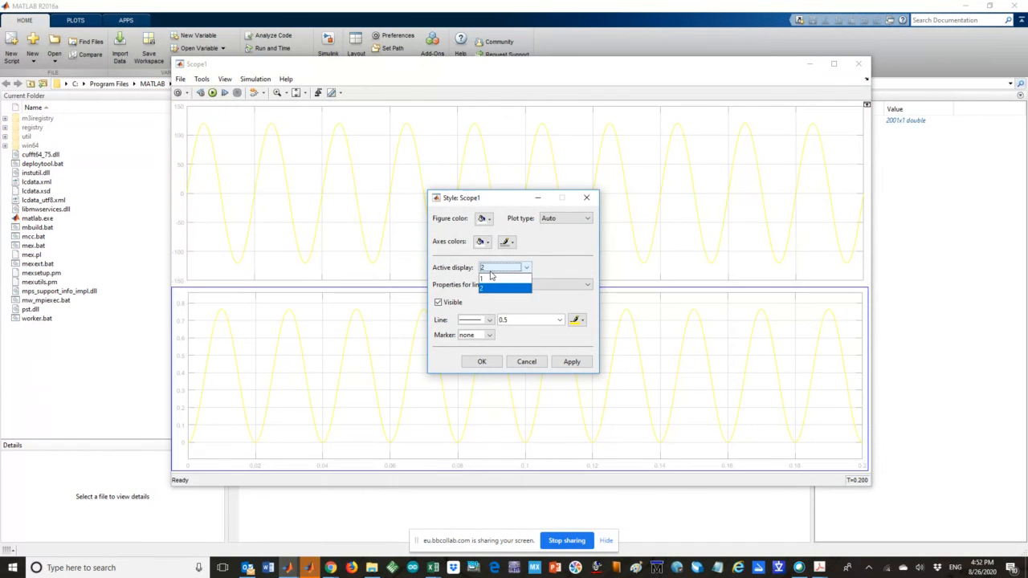
{"action": "left_click", "coordinate": [487, 279]}
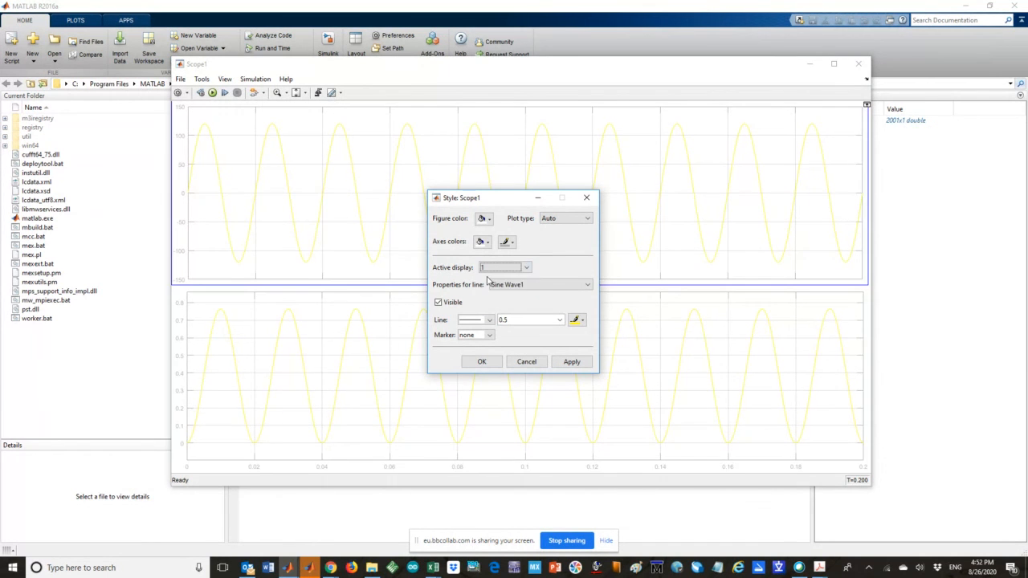
Step: Style display 1's Sine Wave1 line as solid red with width 2.0 and no marker, and apply it
{"action": "left_click", "coordinate": [559, 320]}
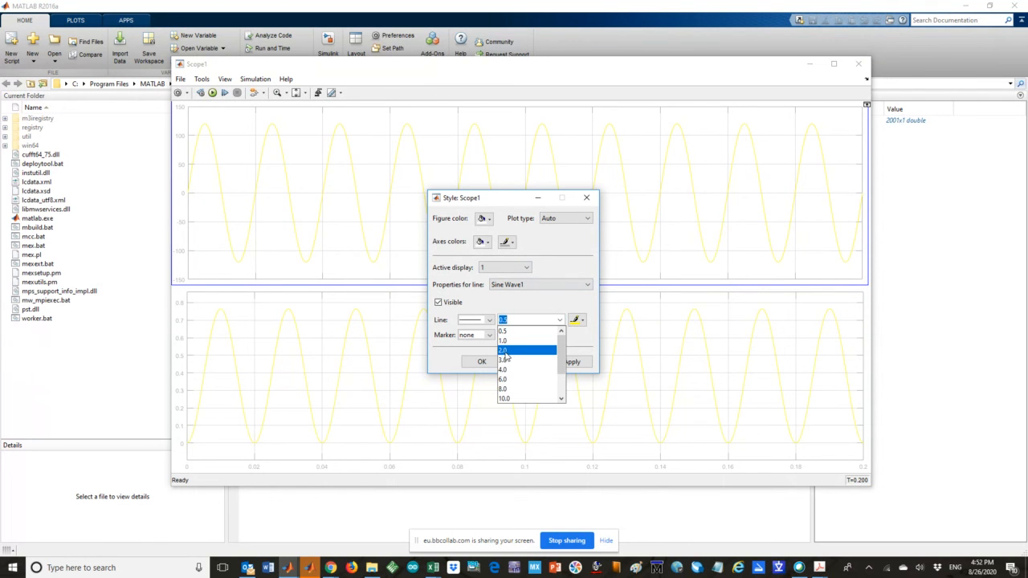
{"action": "left_click", "coordinate": [506, 351]}
{"action": "left_click", "coordinate": [575, 319]}
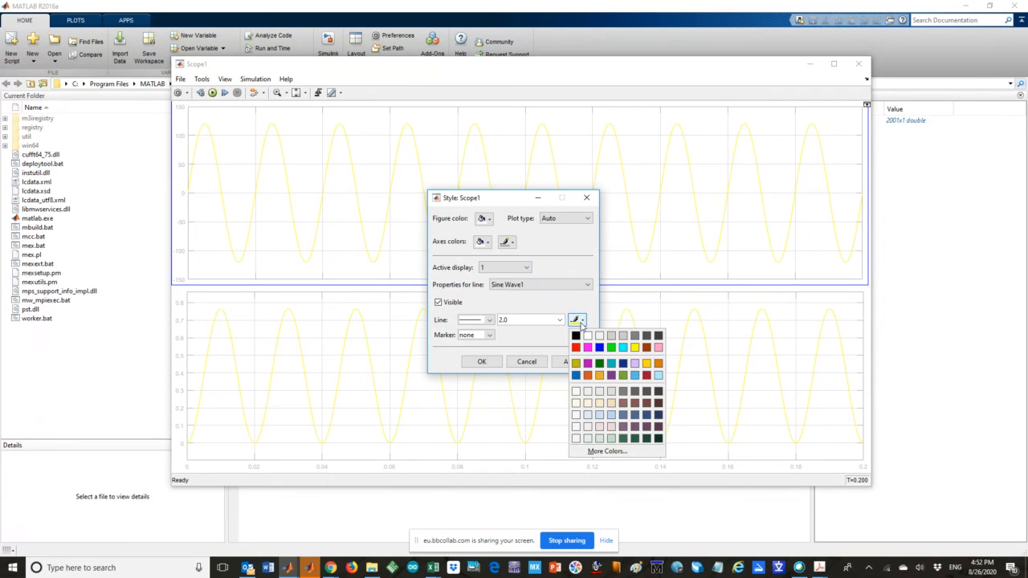
{"action": "left_click", "coordinate": [574, 348]}
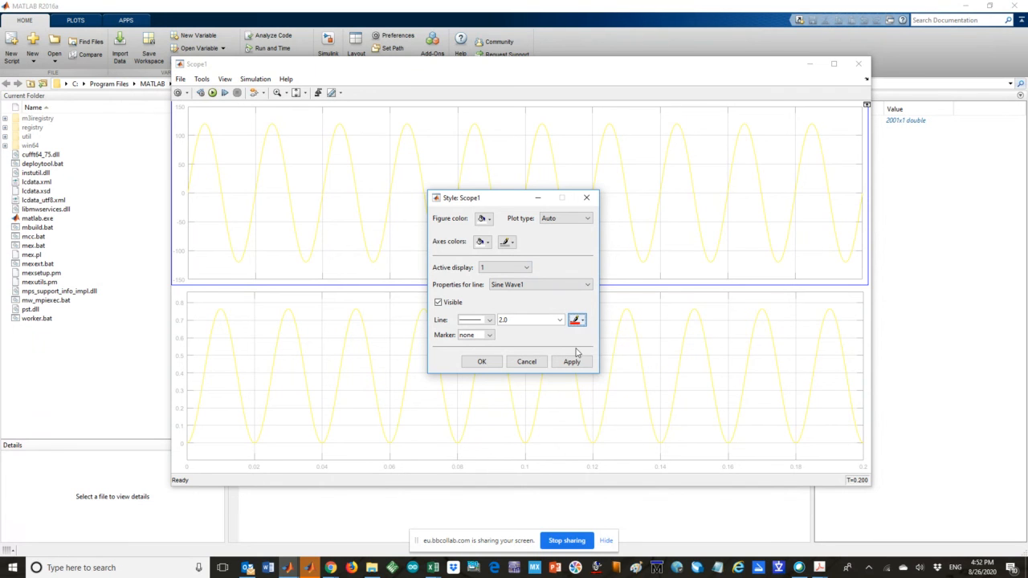
{"action": "left_click", "coordinate": [484, 320]}
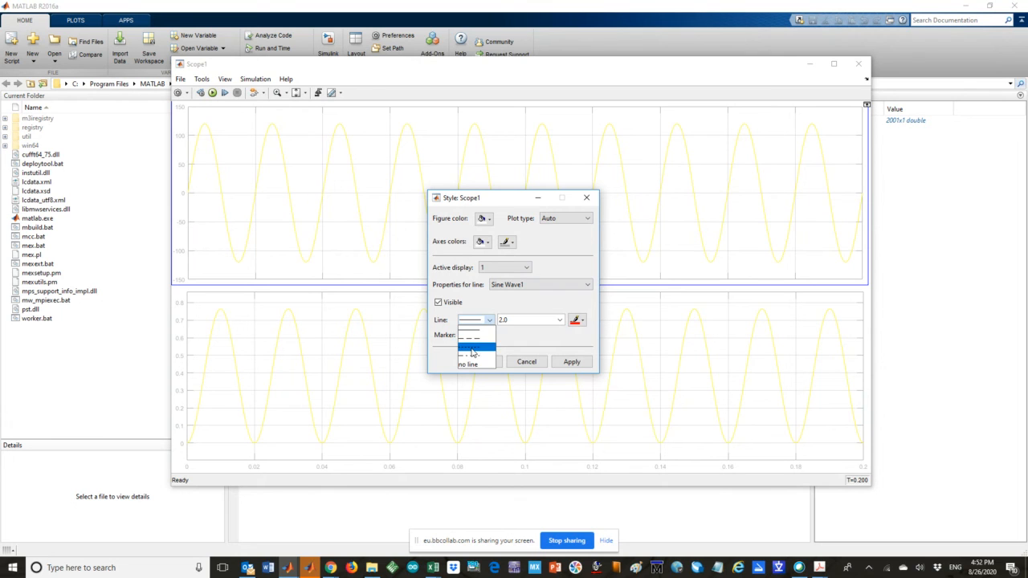
{"action": "left_click", "coordinate": [495, 332]}
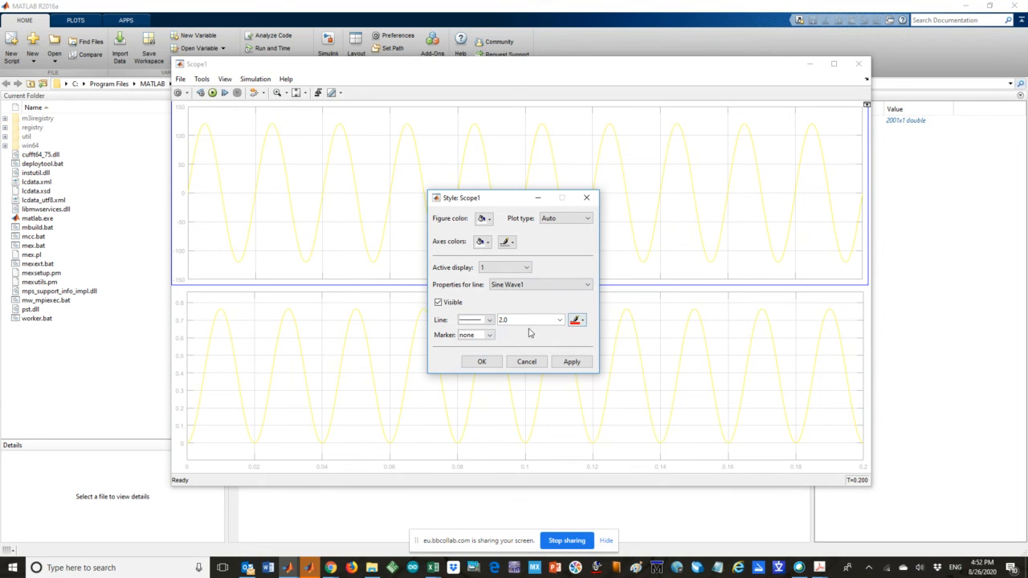
{"action": "left_click", "coordinate": [489, 334]}
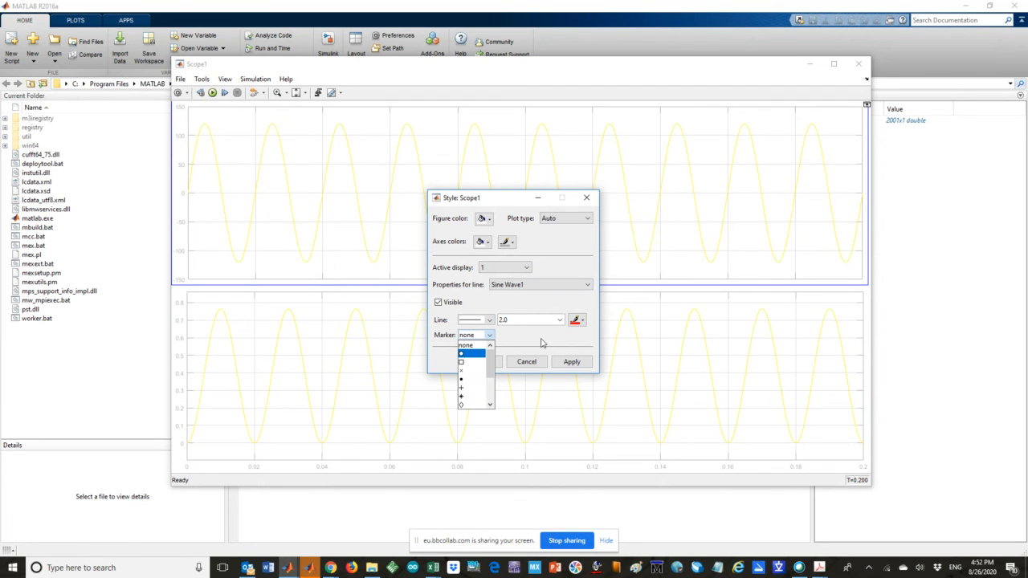
{"action": "left_click", "coordinate": [498, 343]}
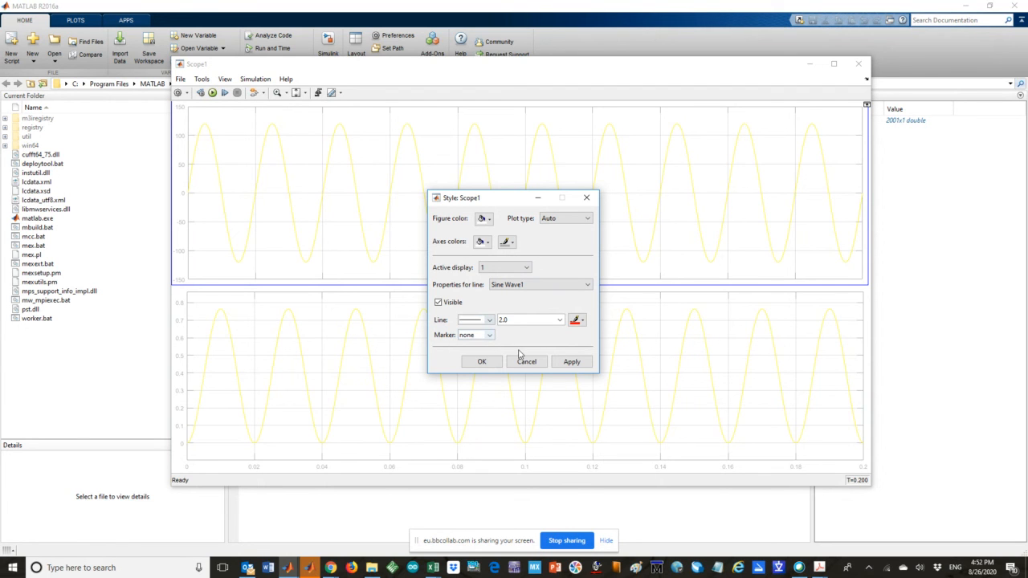
{"action": "left_click", "coordinate": [570, 363]}
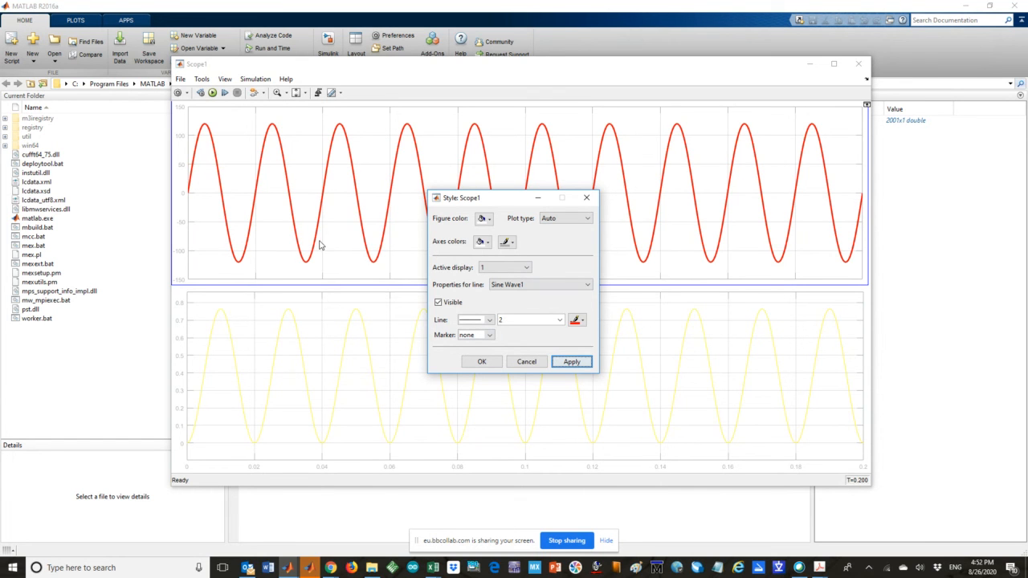
Step: Make display 2 active and apply a dotted style with width 2.0 to its Integrator line
{"action": "left_click", "coordinate": [514, 274]}
{"action": "left_click", "coordinate": [518, 280]}
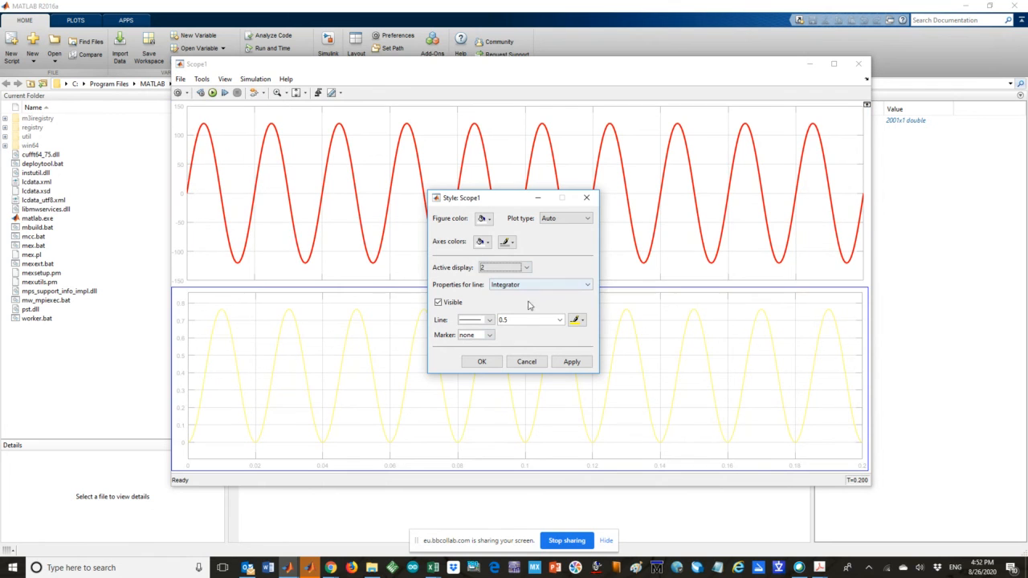
{"action": "left_click", "coordinate": [477, 320]}
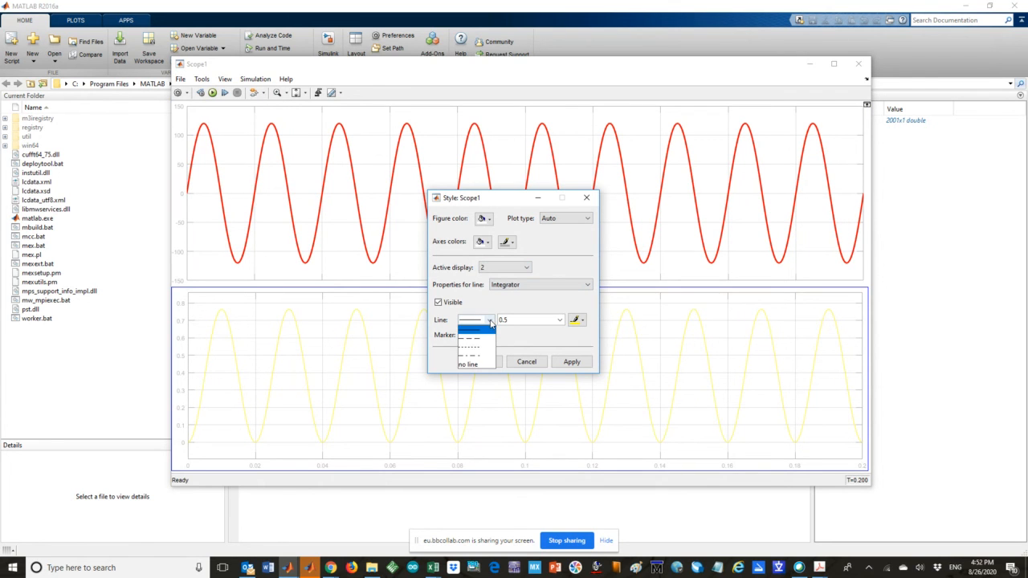
{"action": "left_click", "coordinate": [474, 349]}
{"action": "left_click", "coordinate": [529, 321]}
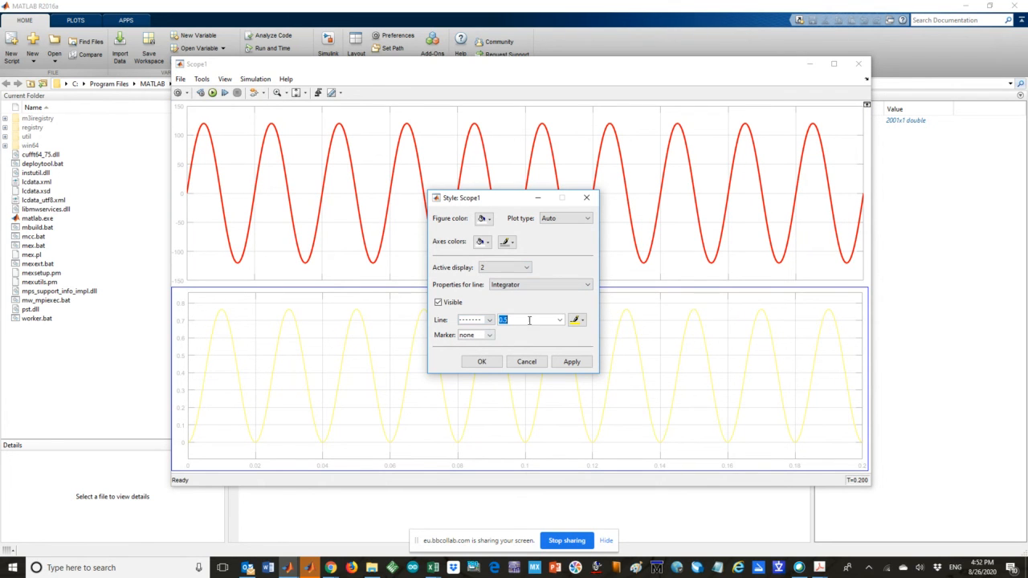
{"action": "left_click", "coordinate": [559, 320]}
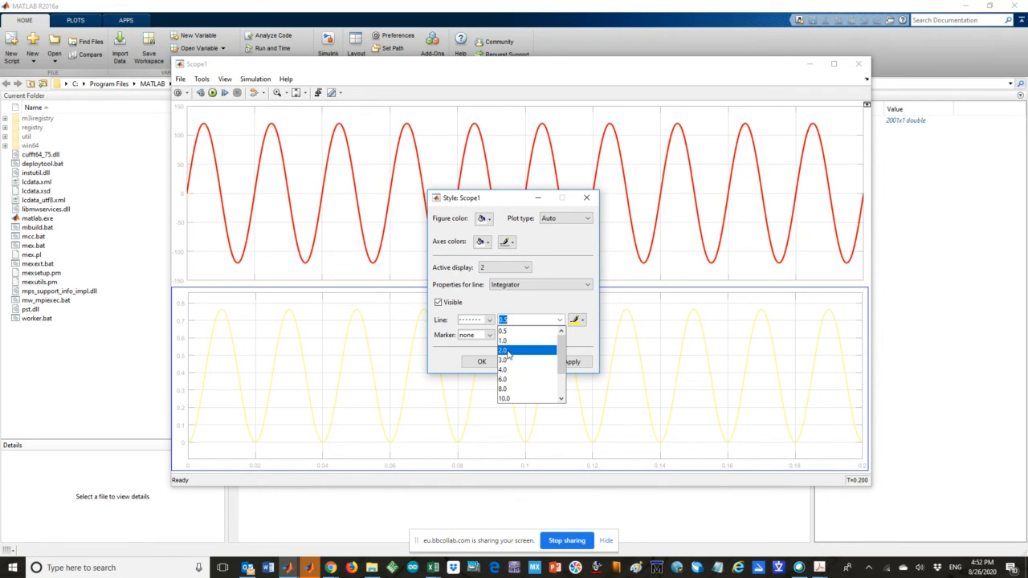
{"action": "left_click", "coordinate": [508, 353]}
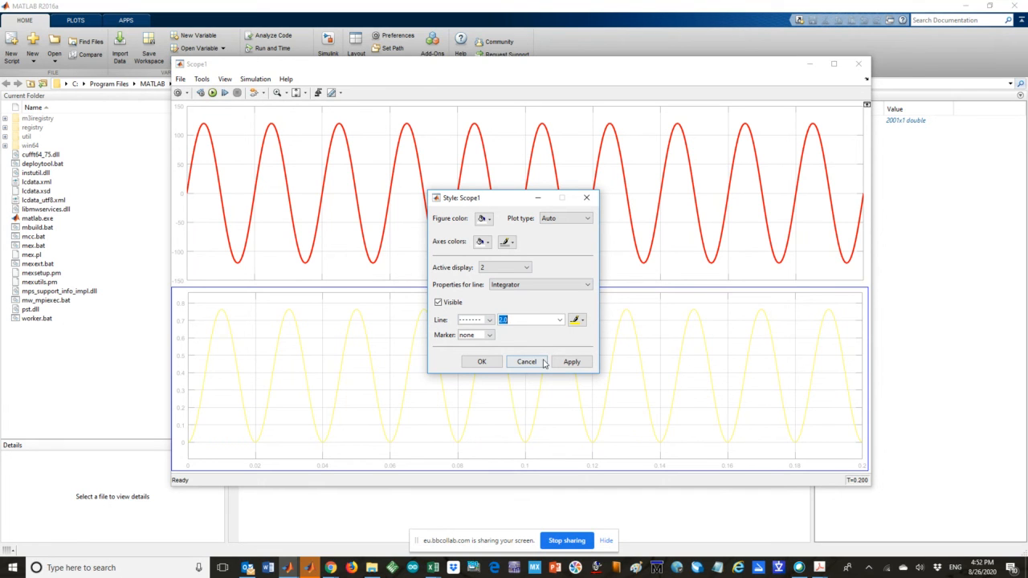
{"action": "left_click", "coordinate": [571, 362]}
Step: Color the Integrator line blue, apply the change, and close Scope1's style settings
{"action": "left_click", "coordinate": [583, 321]}
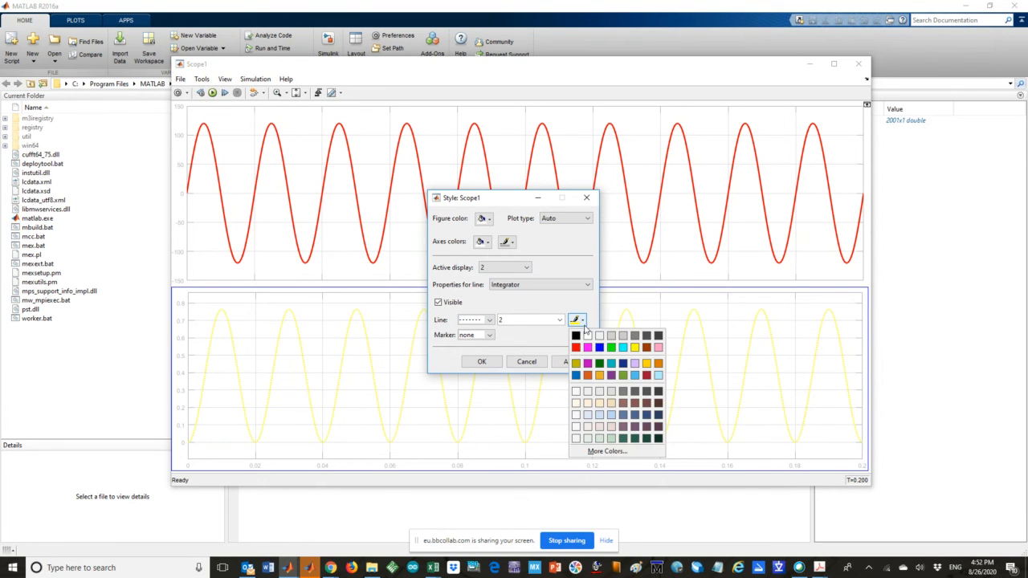
{"action": "left_click", "coordinate": [591, 351]}
{"action": "left_click", "coordinate": [571, 362]}
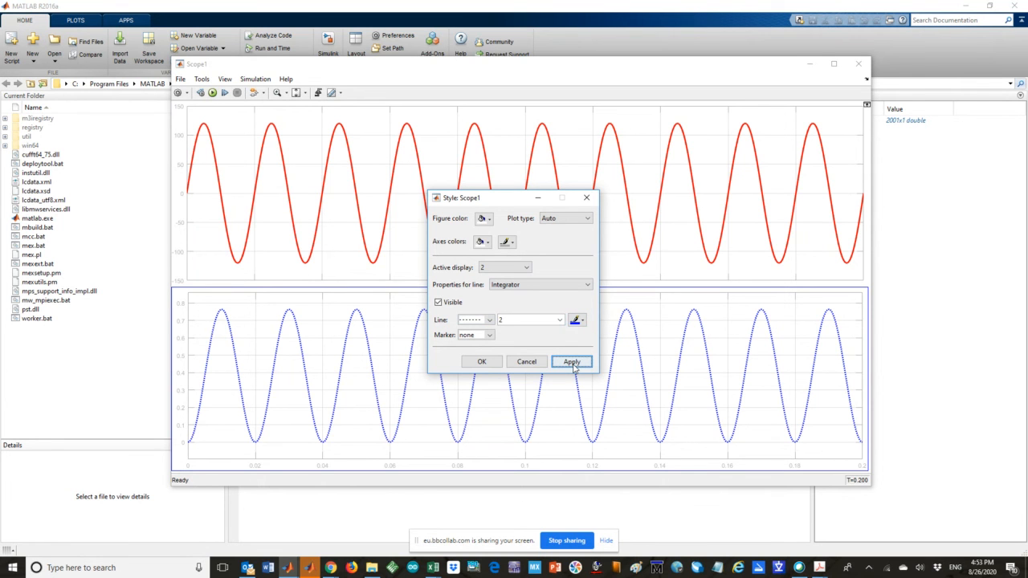
{"action": "left_click", "coordinate": [479, 362]}
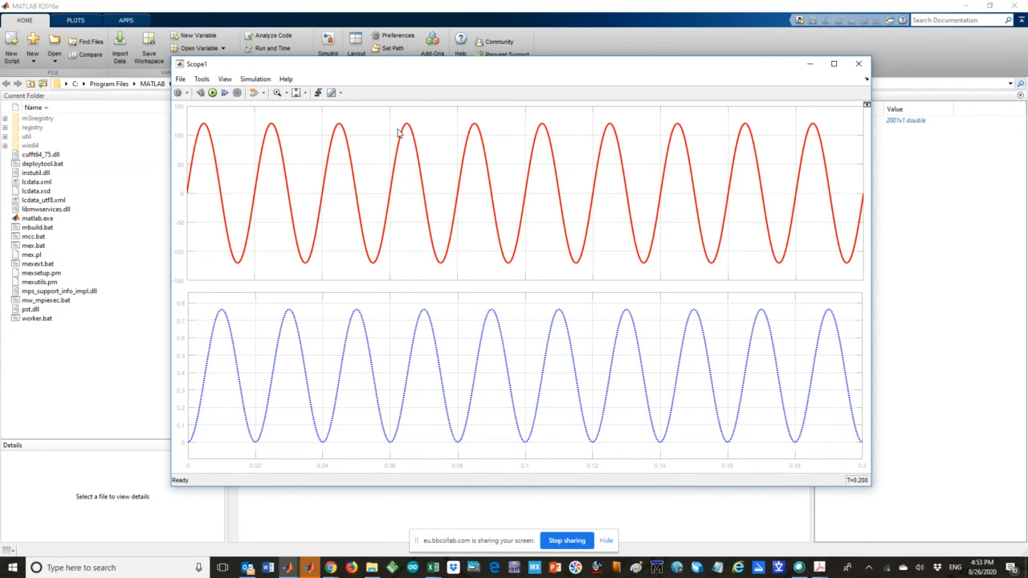
Step: Print Scope1's two plots to a separate MATLAB figure and move its window aside
{"action": "mouse_move", "coordinate": [381, 71]}
{"action": "left_mouse_down"}
{"action": "mouse_move", "coordinate": [371, 77]}
{"action": "mouse_move", "coordinate": [373, 68]}
{"action": "left_mouse_up"}
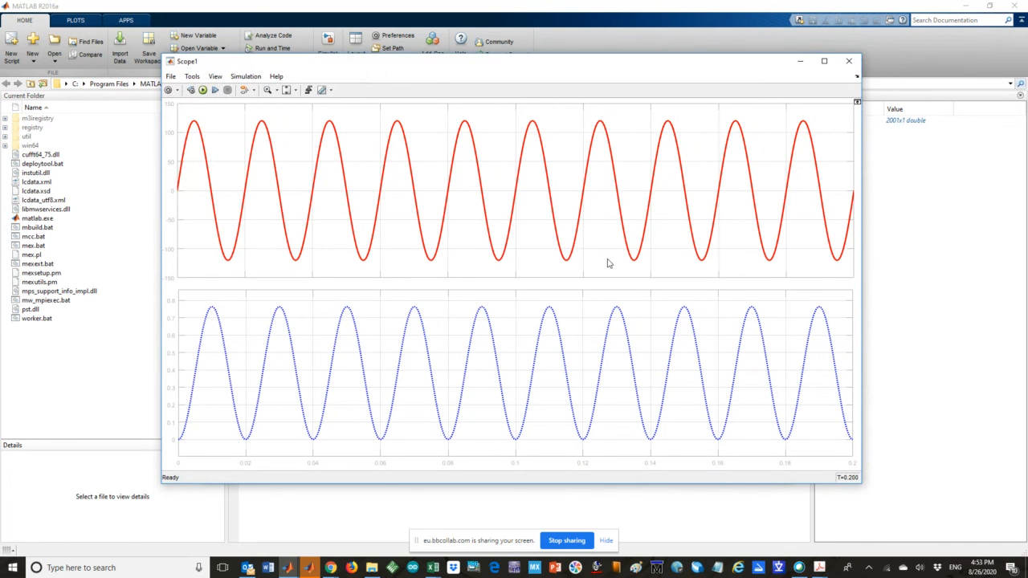
{"action": "left_click", "coordinate": [172, 77]}
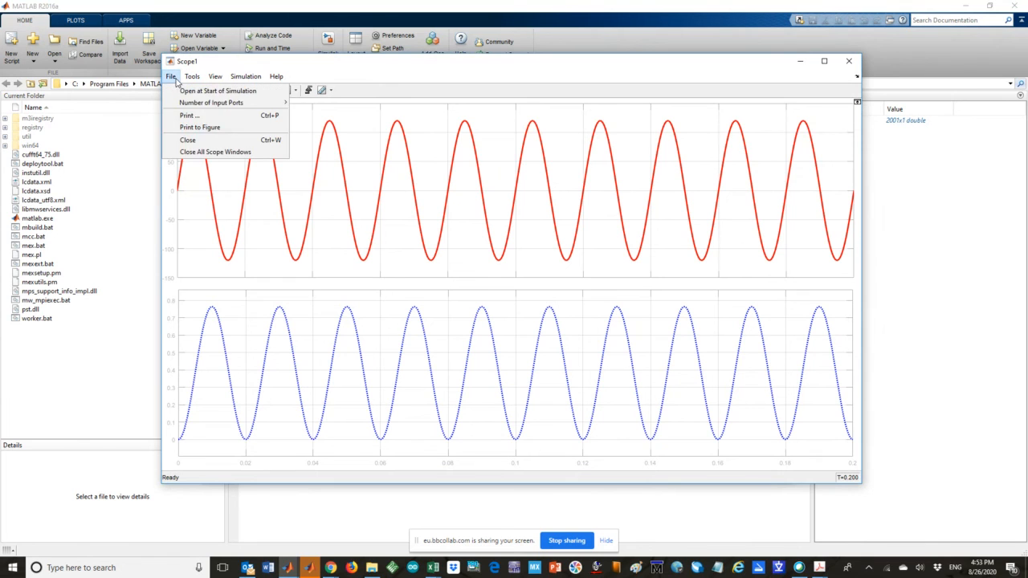
{"action": "left_click", "coordinate": [221, 127]}
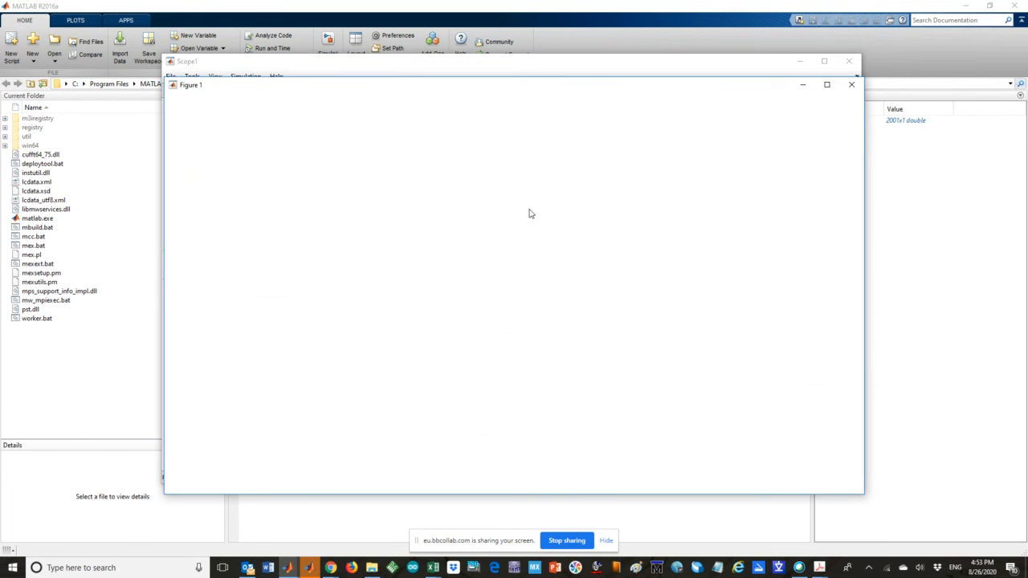
{"action": "left_click_drag", "start_coordinate": [402, 88], "coordinate": [453, 77]}
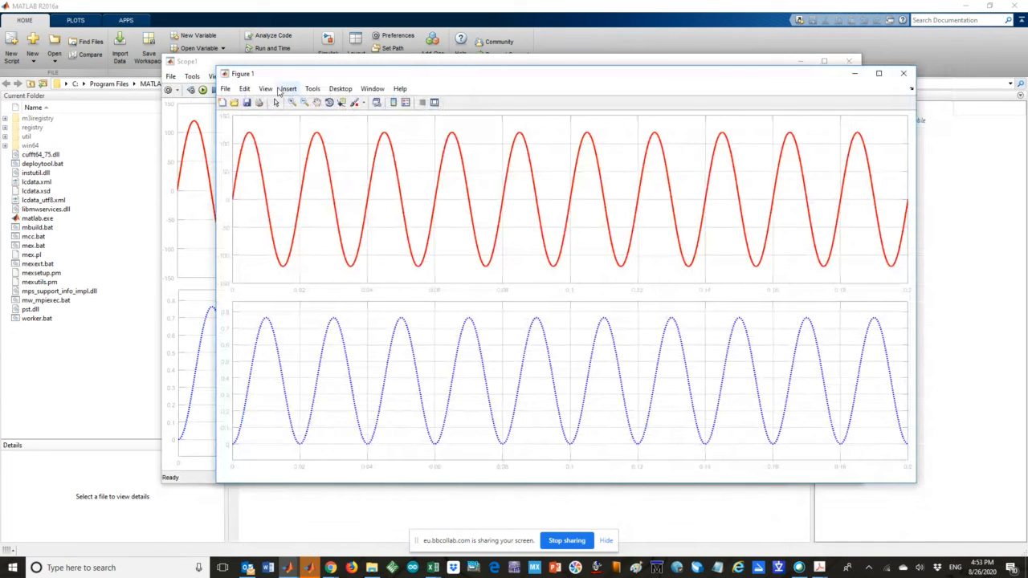
Step: Save the figure as a MATLAB Figure named "Figure 1 for lab 1" in the Lab Machines folder on the Desktop
{"action": "left_click", "coordinate": [227, 90]}
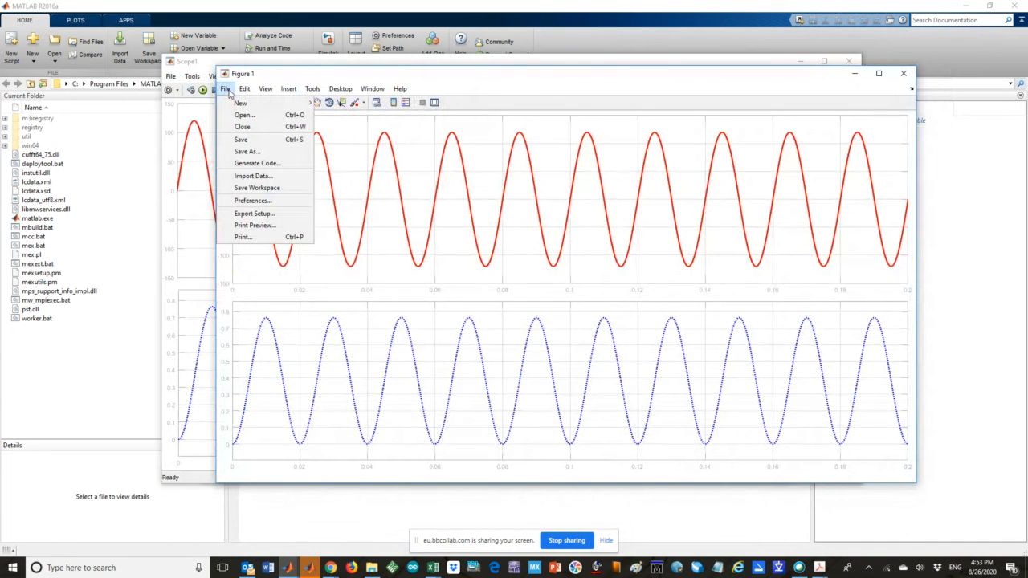
{"action": "left_click", "coordinate": [245, 153]}
{"action": "key", "text": "ctrl+s"}
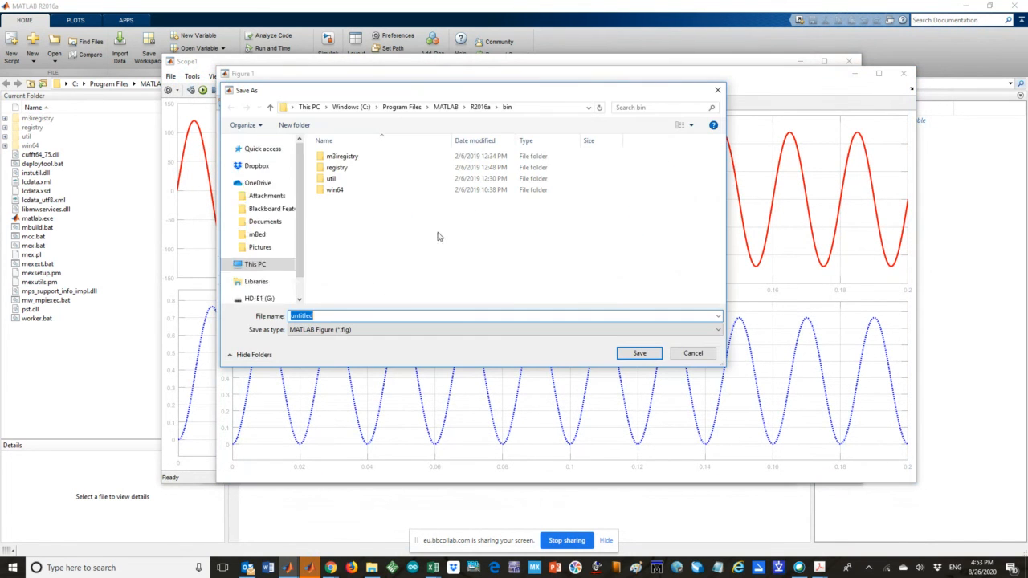
{"action": "scroll", "coordinate": [265, 240], "scroll_direction": "down", "scroll_amount": 3}
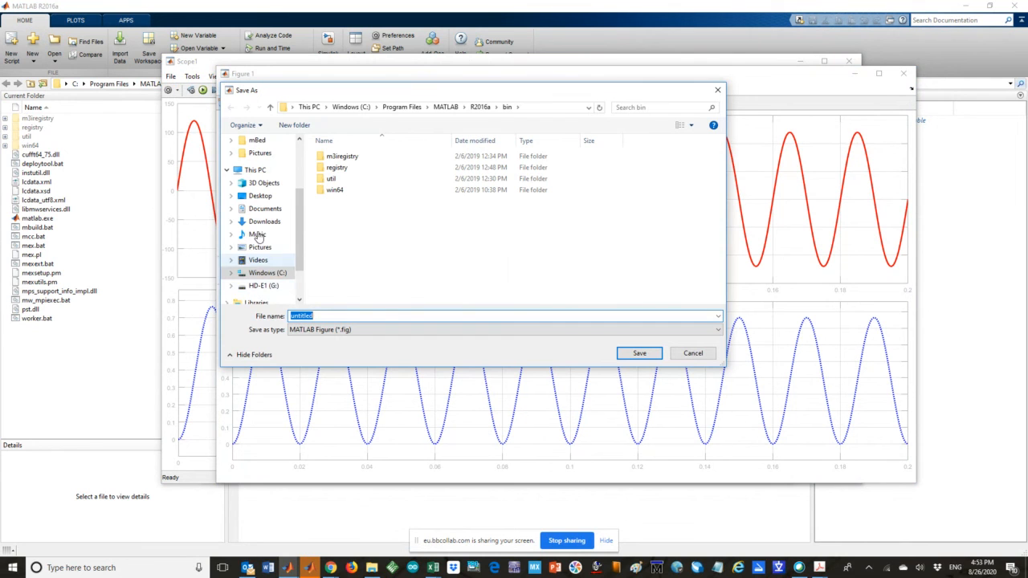
{"action": "left_click", "coordinate": [260, 196]}
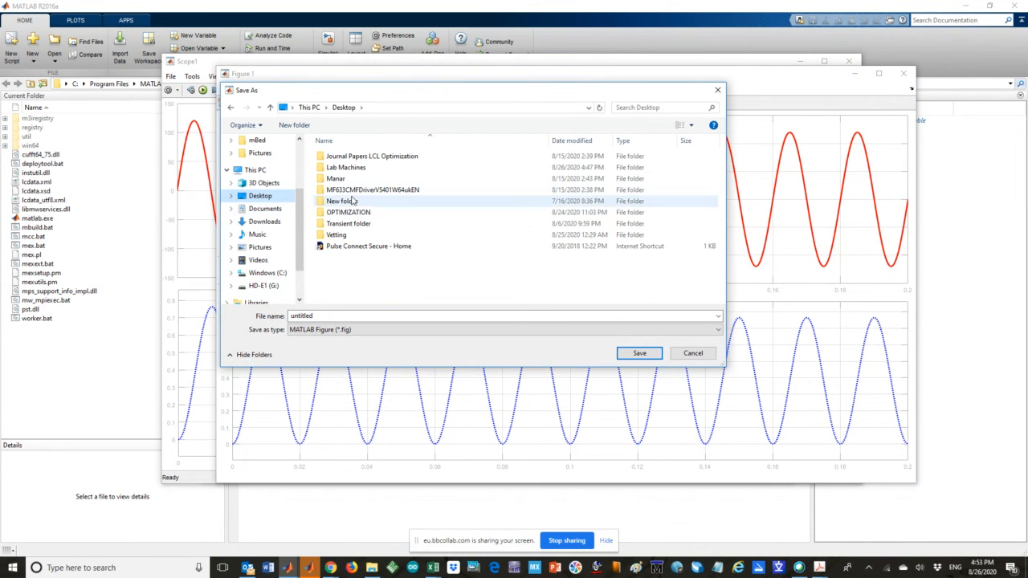
{"action": "double_click", "coordinate": [343, 168]}
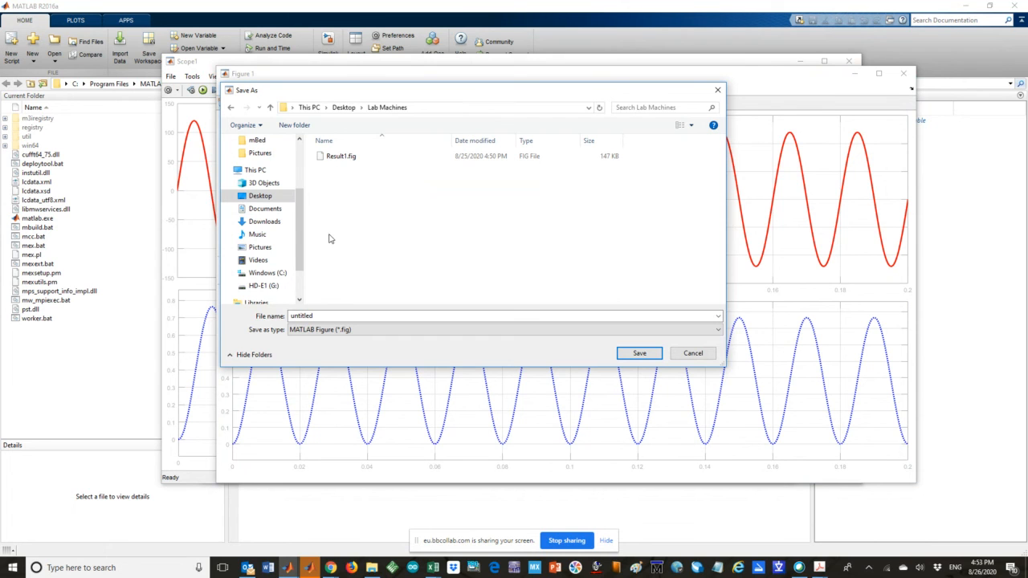
{"action": "left_click", "coordinate": [351, 314]}
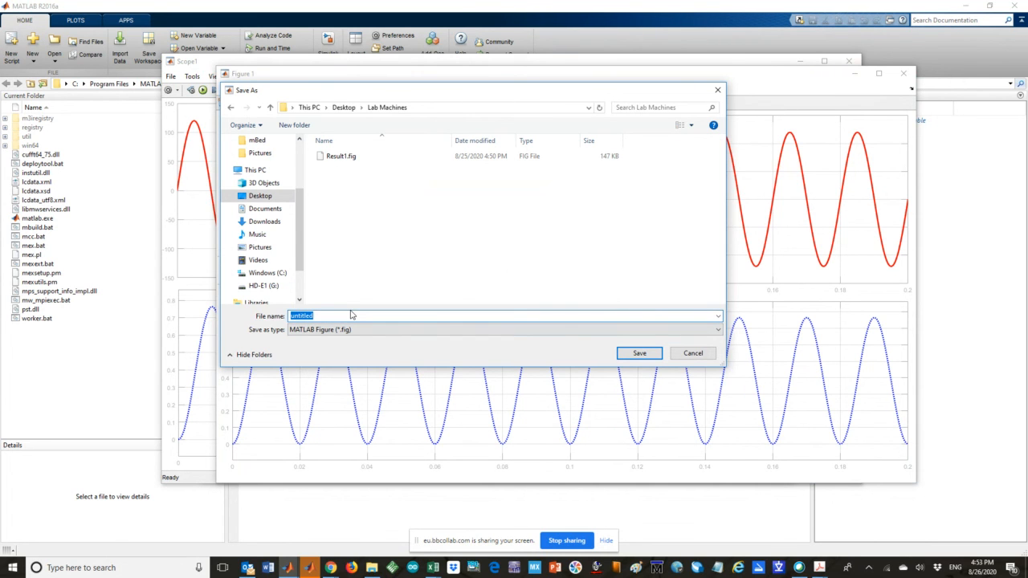
{"action": "type", "text": "Figure 1 for lab 1"}
{"action": "left_click", "coordinate": [639, 353]}
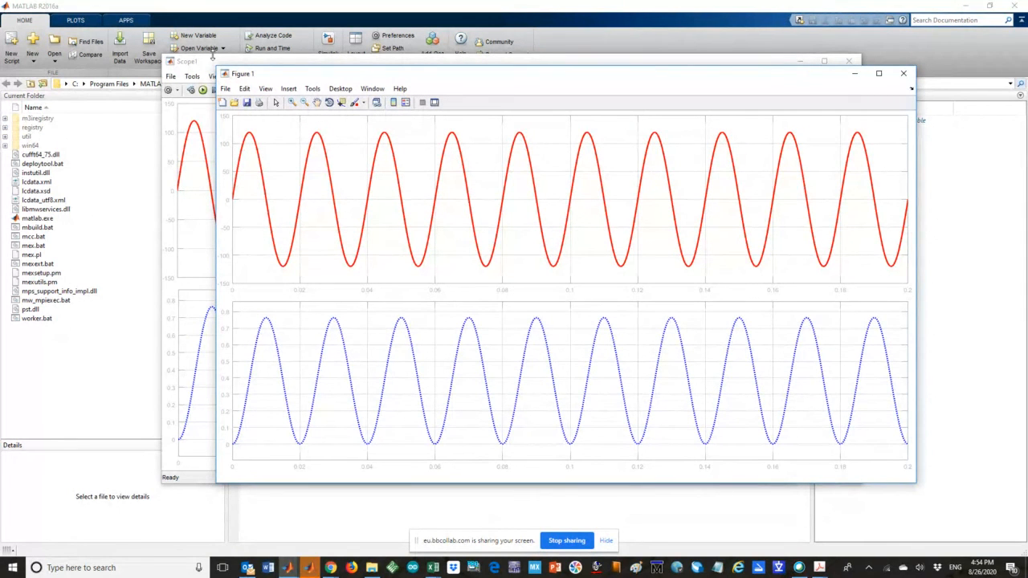
{"action": "left_click_drag", "start_coordinate": [514, 80], "coordinate": [457, 108]}
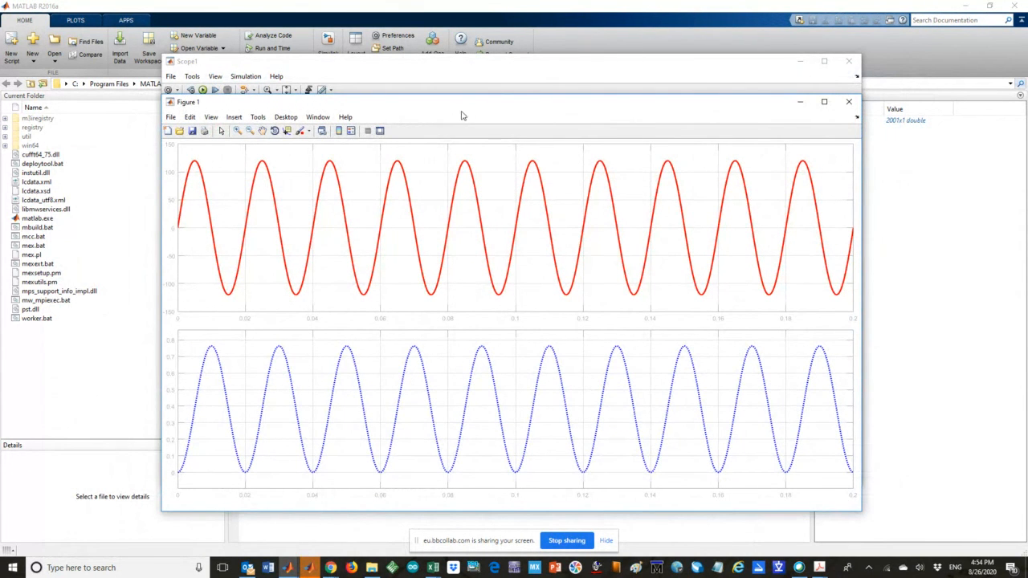
{"action": "left_click_drag", "start_coordinate": [415, 113], "coordinate": [364, 102]}
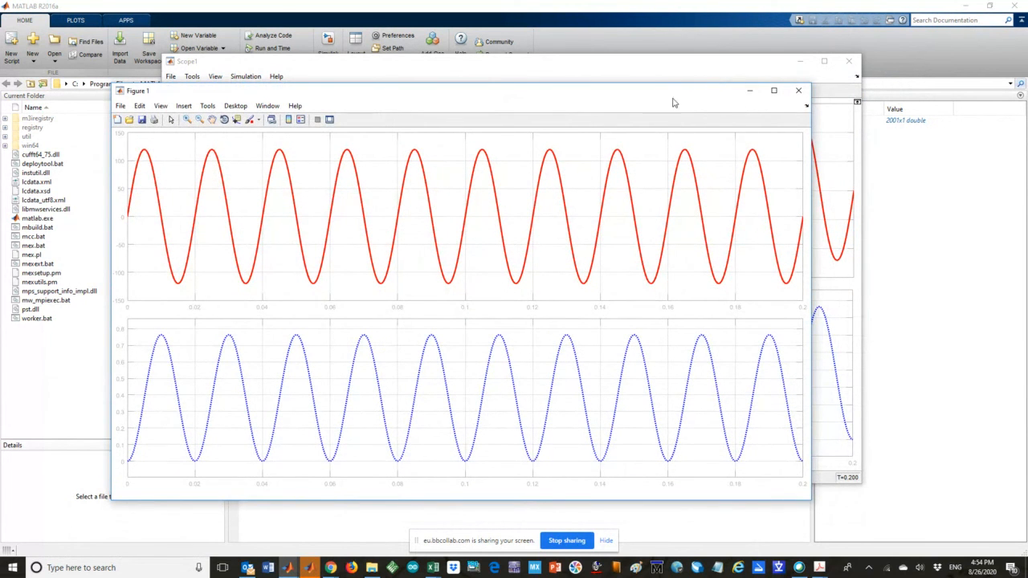
{"action": "left_click_drag", "start_coordinate": [642, 98], "coordinate": [720, 77]}
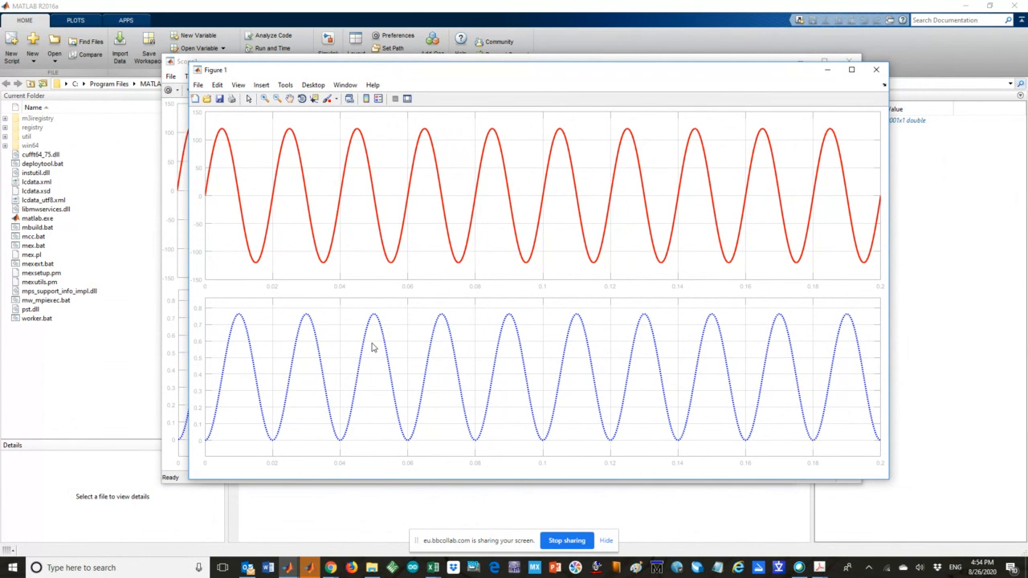
Step: Switch to the Bb Collaborate session in Chrome and check the attendee list and the Everyone chat
{"action": "left_click", "coordinate": [326, 570]}
{"action": "left_click", "coordinate": [304, 542]}
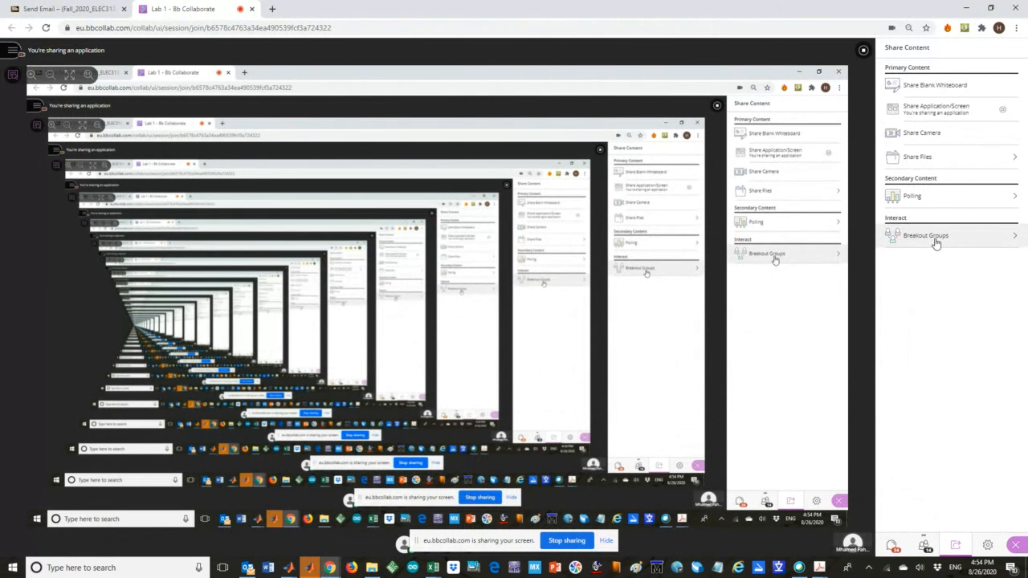
{"action": "left_click", "coordinate": [924, 547]}
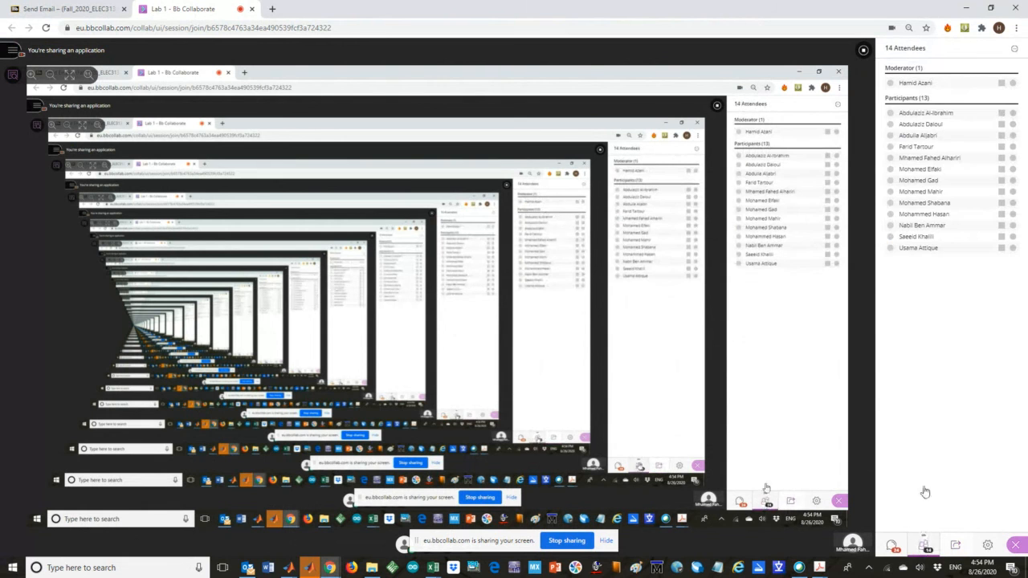
{"action": "left_click", "coordinate": [892, 547]}
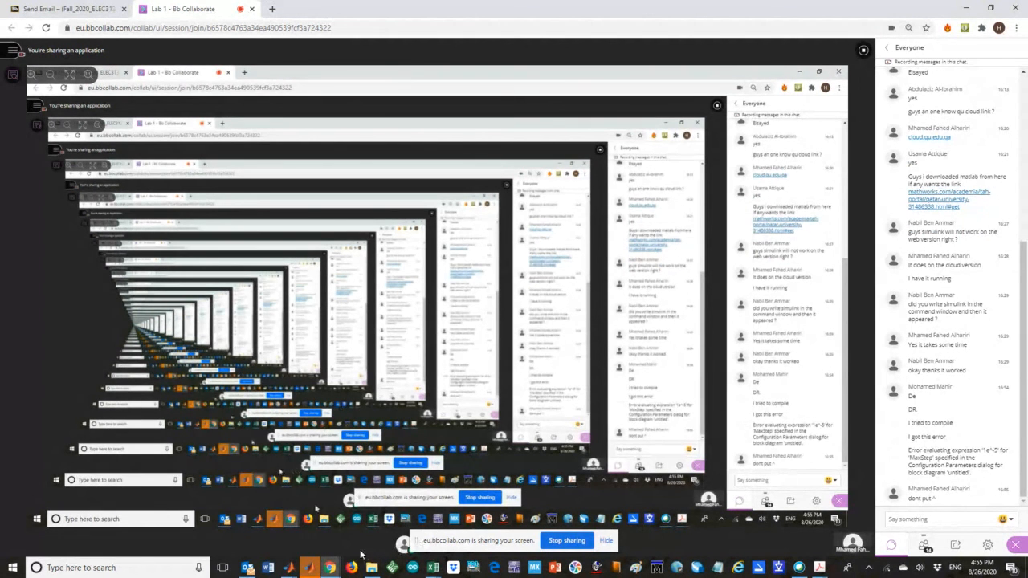
Step: Switch back to the Lab_1_2 model in Simulink, among the open MATLAB R2016a windows
{"action": "mouse_move", "coordinate": [310, 567]}
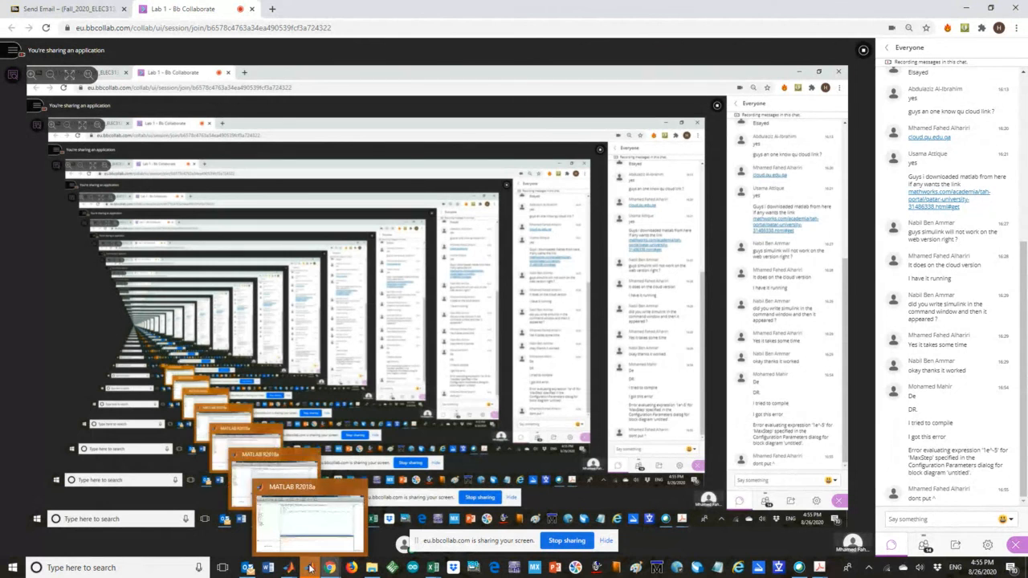
{"action": "left_click", "coordinate": [347, 526]}
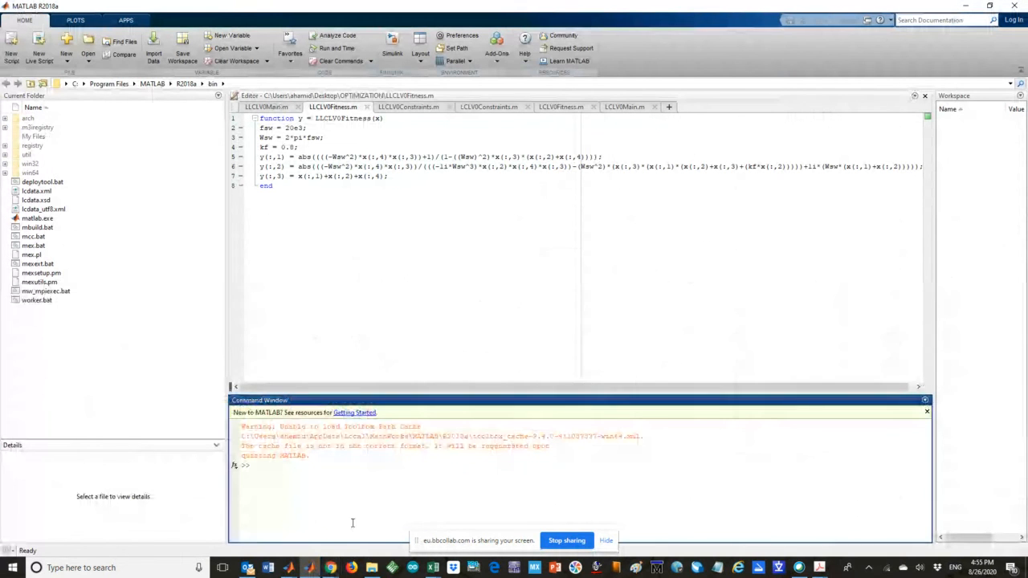
{"action": "left_click", "coordinate": [302, 570]}
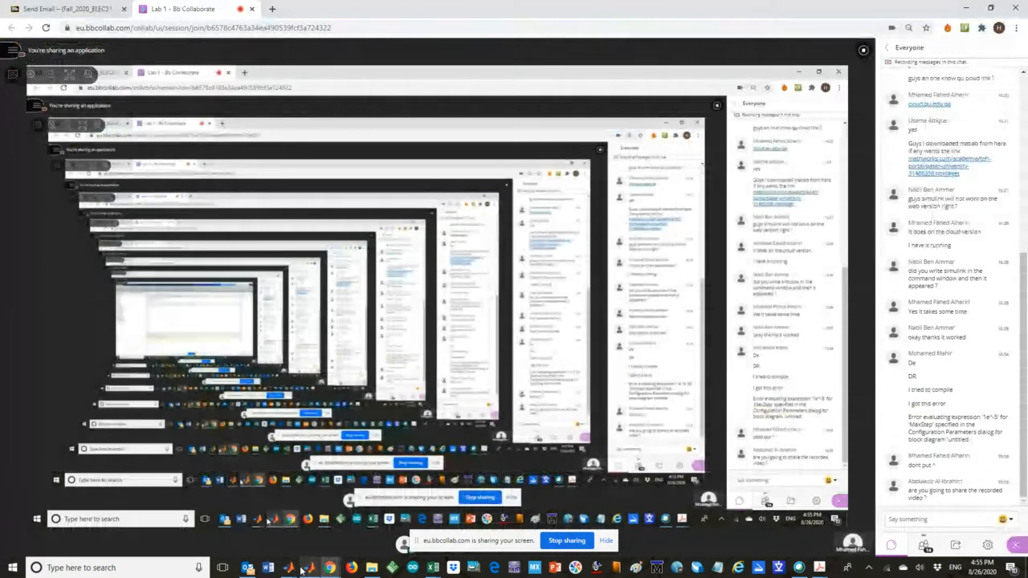
{"action": "mouse_move", "coordinate": [290, 568]}
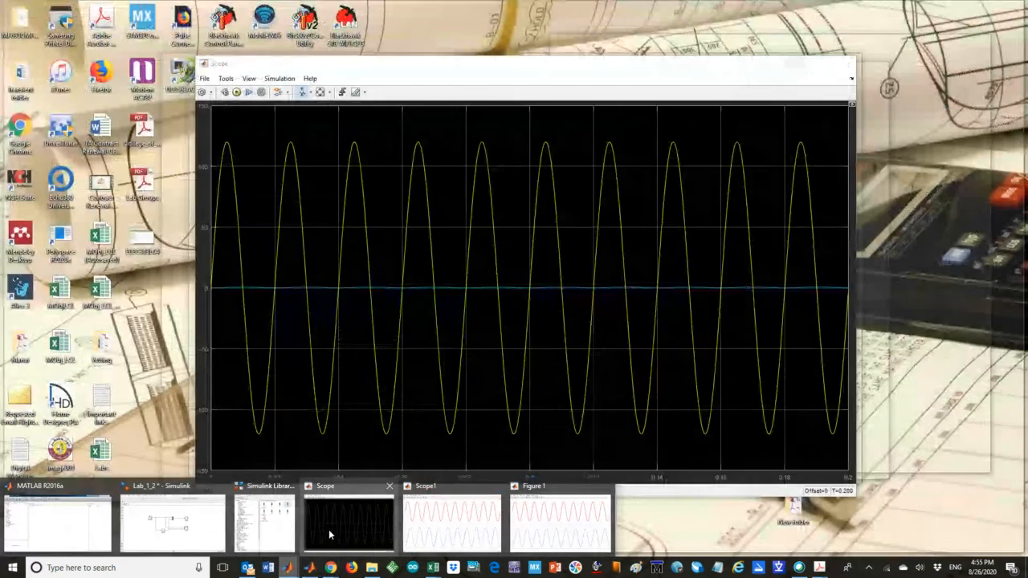
{"action": "mouse_move", "coordinate": [326, 530]}
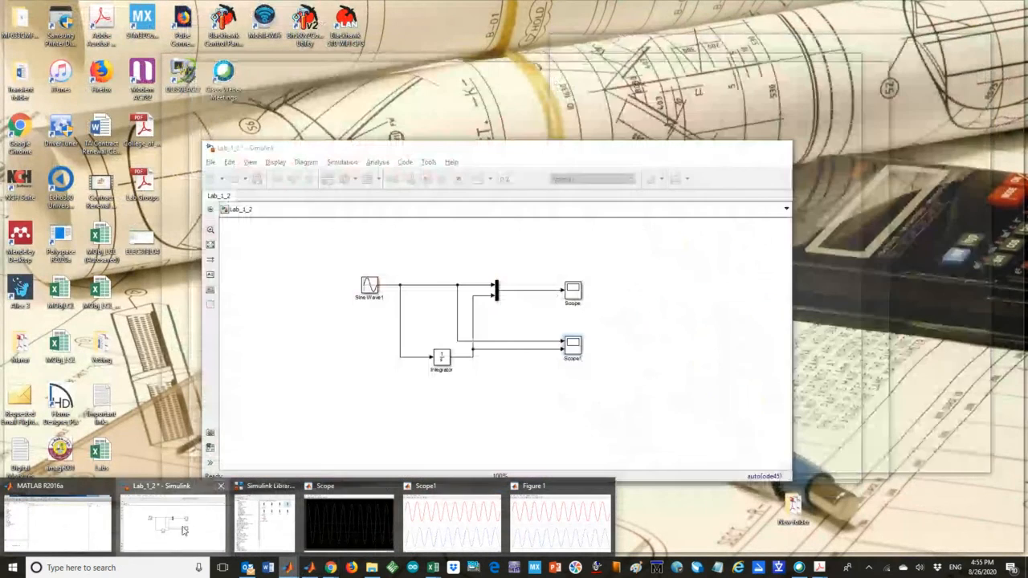
{"action": "left_click", "coordinate": [173, 523]}
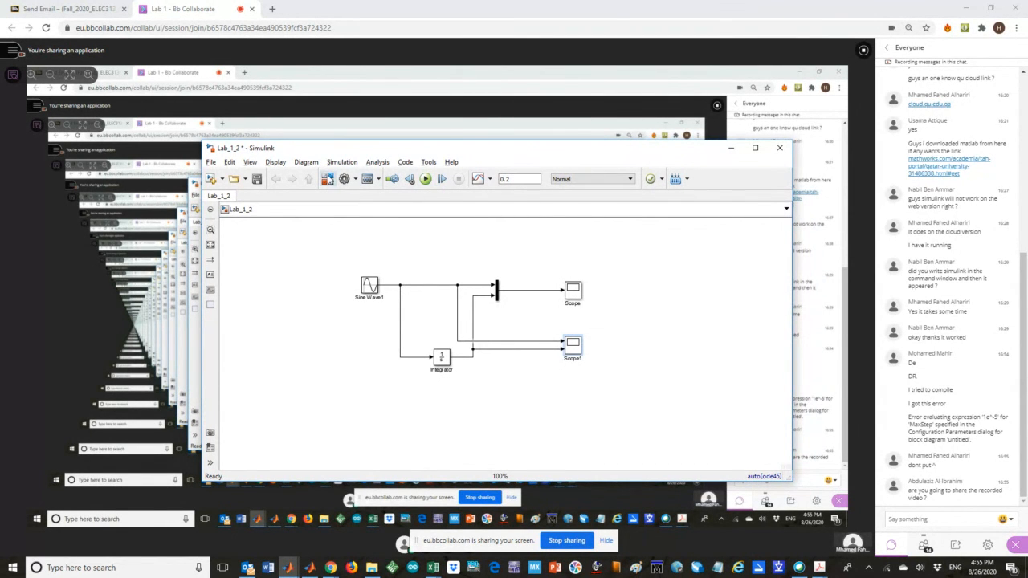
Step: Find the powergui block in the Simulink library and place it in Lab_1_2, above and left of Sine Wave1
{"action": "left_click", "coordinate": [327, 179]}
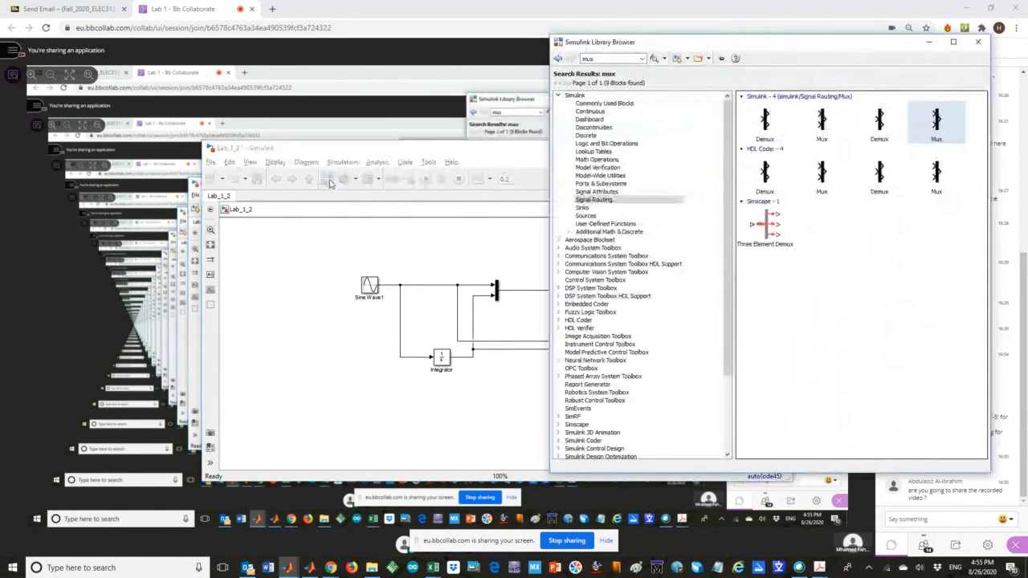
{"action": "double_click", "coordinate": [600, 59]}
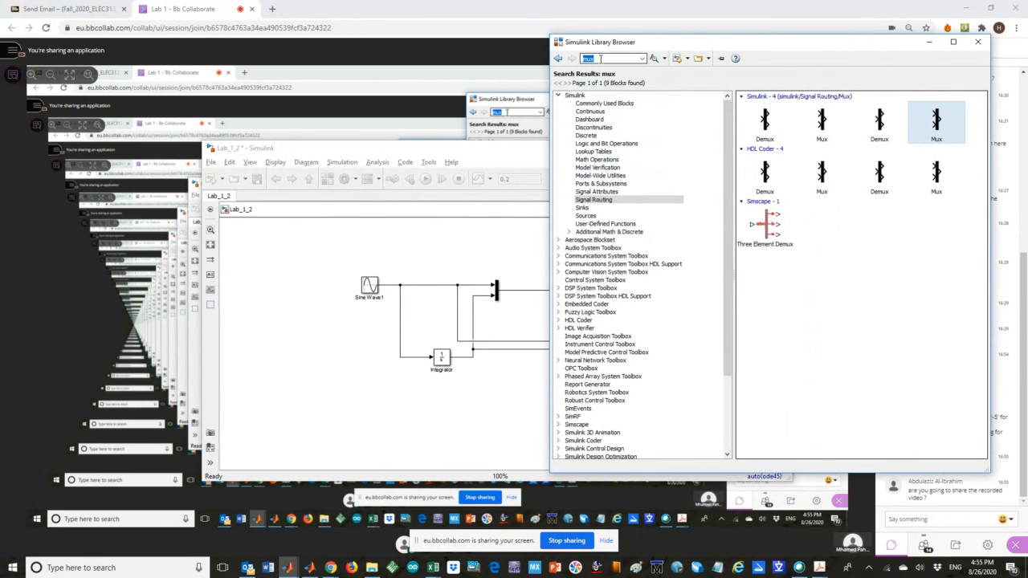
{"action": "type", "text": "powergui"}
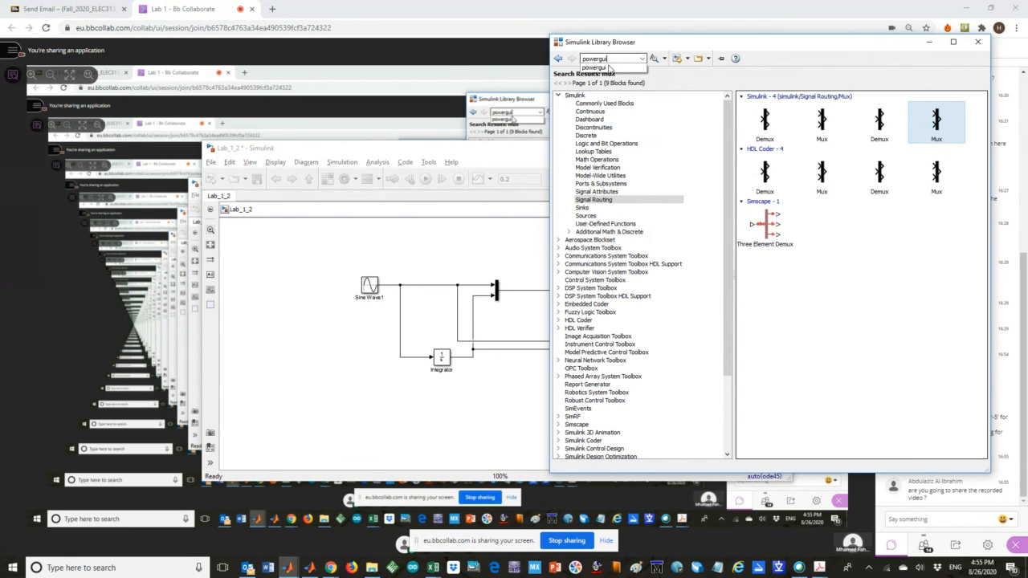
{"action": "left_click", "coordinate": [623, 59]}
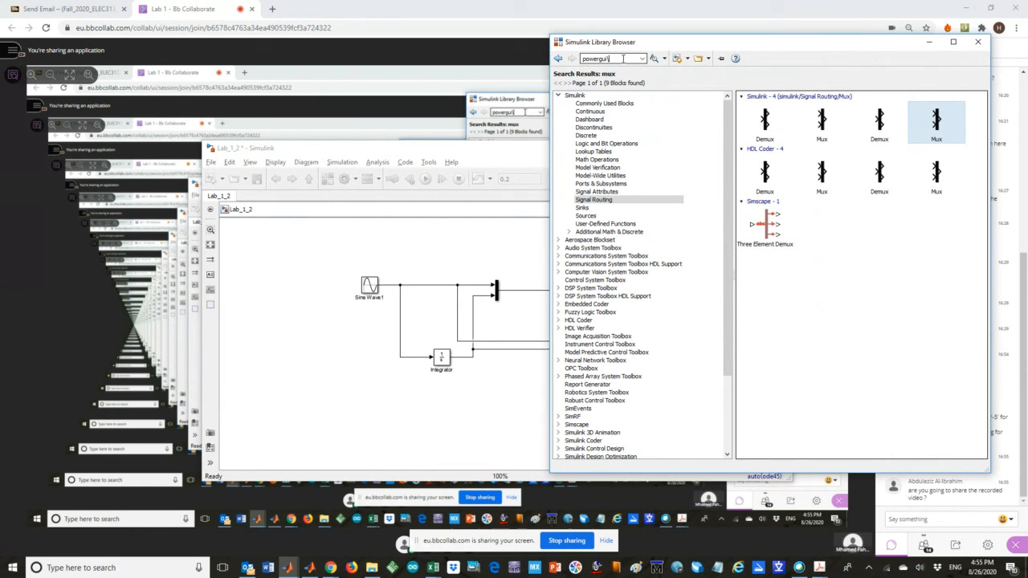
{"action": "key", "text": "BackSpace"}
{"action": "left_click", "coordinate": [622, 59]}
{"action": "key", "text": "Return"}
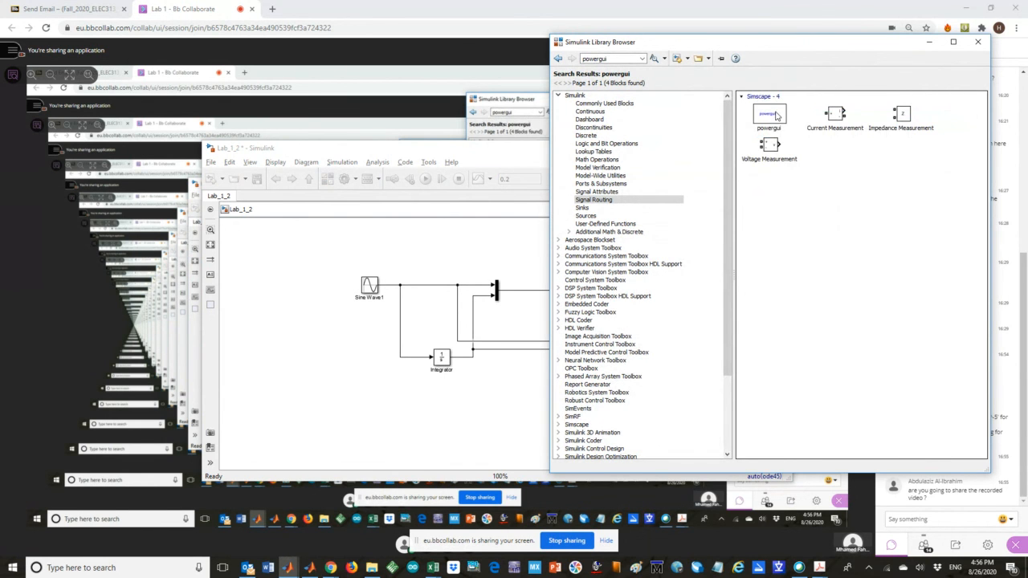
{"action": "left_click_drag", "start_coordinate": [776, 116], "coordinate": [316, 241]}
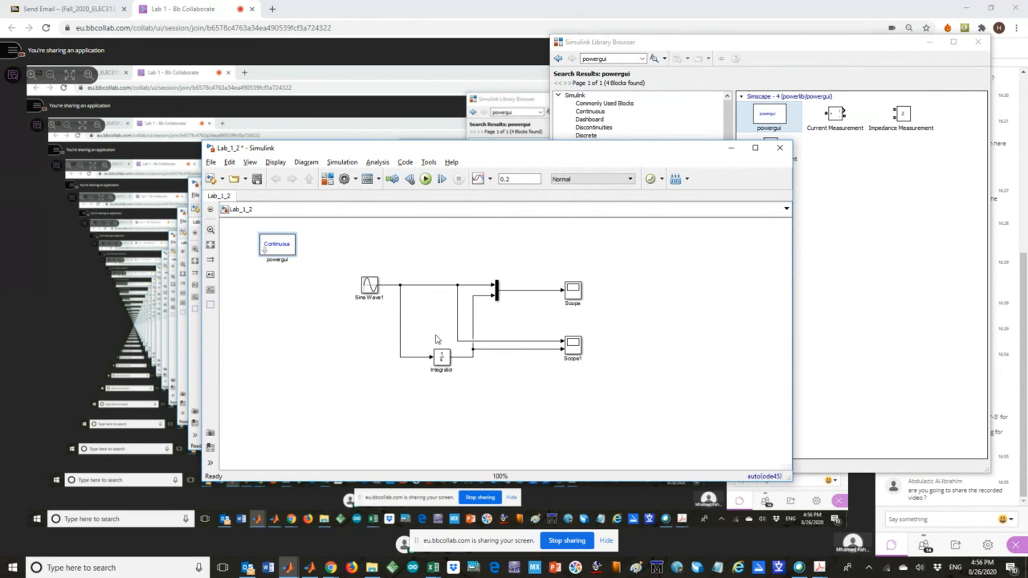
{"action": "left_click_drag", "start_coordinate": [284, 250], "coordinate": [253, 240]}
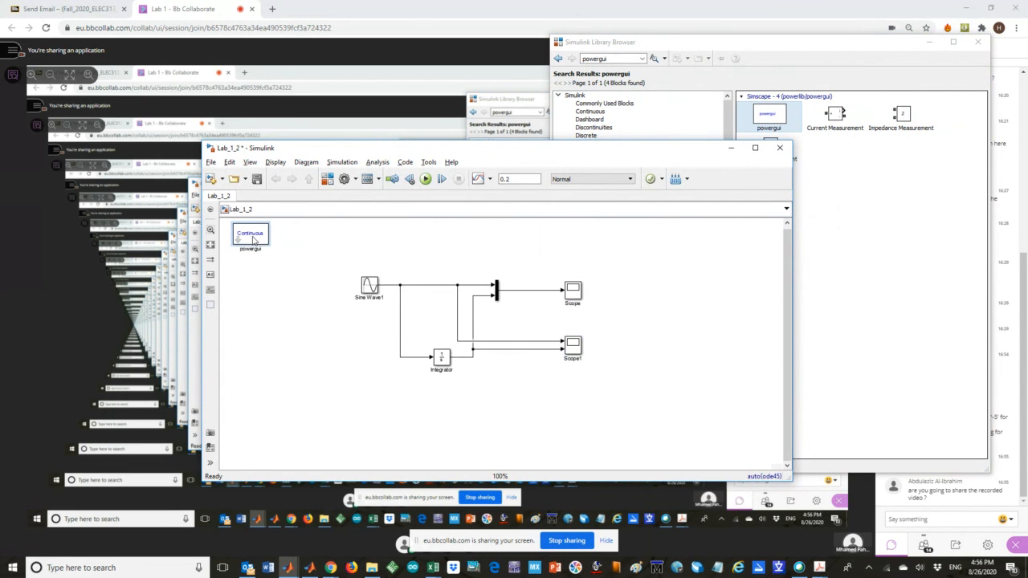
{"action": "left_click", "coordinate": [310, 262]}
Step: Examine the maximum and minimum step size settings in the solver configuration parameters of Lab_1_2, and close them without changes
{"action": "left_click", "coordinate": [349, 164]}
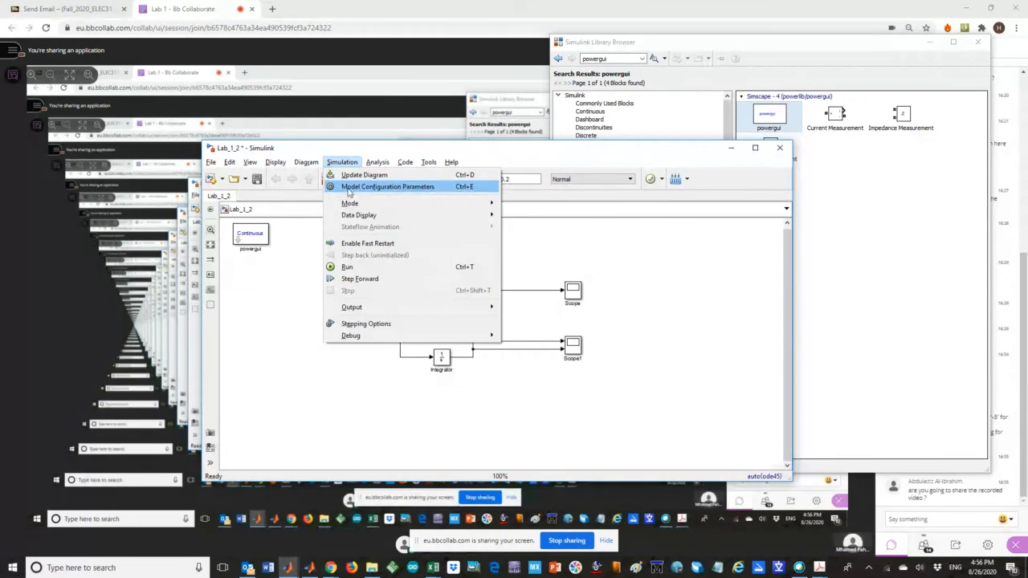
{"action": "left_click", "coordinate": [375, 187]}
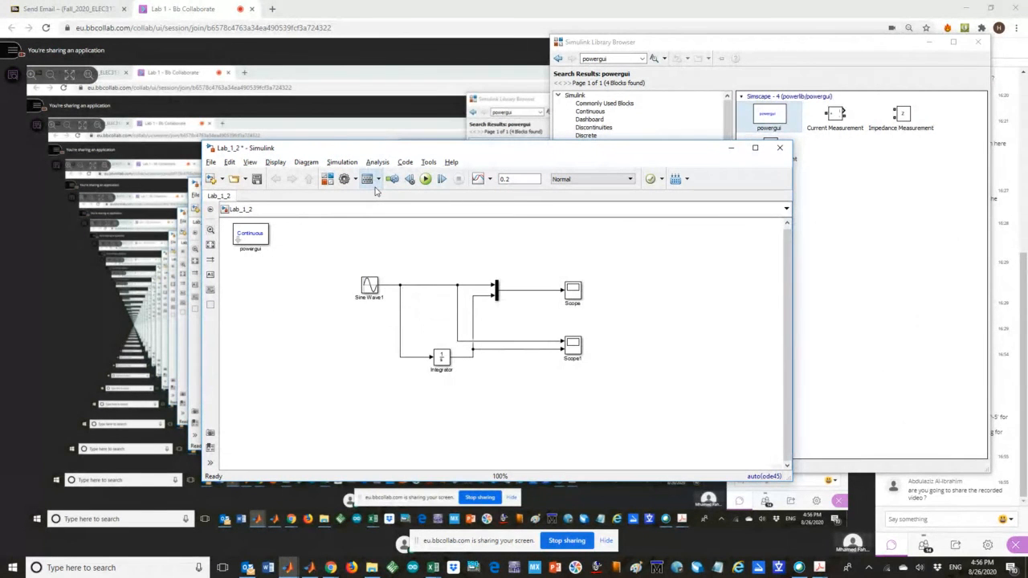
{"action": "left_click", "coordinate": [289, 567]}
{"action": "left_click", "coordinate": [655, 526]}
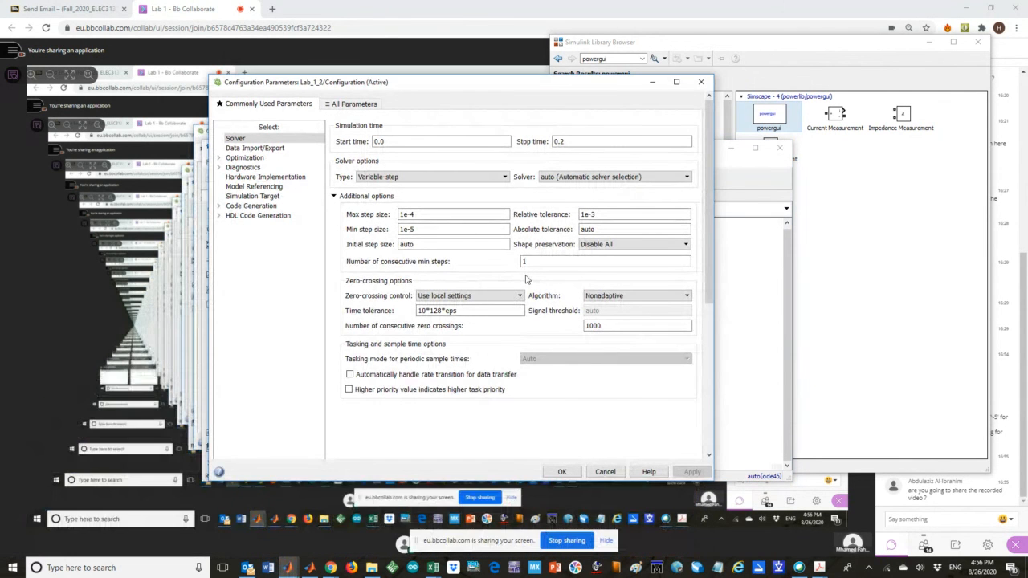
{"action": "double_click", "coordinate": [423, 214]}
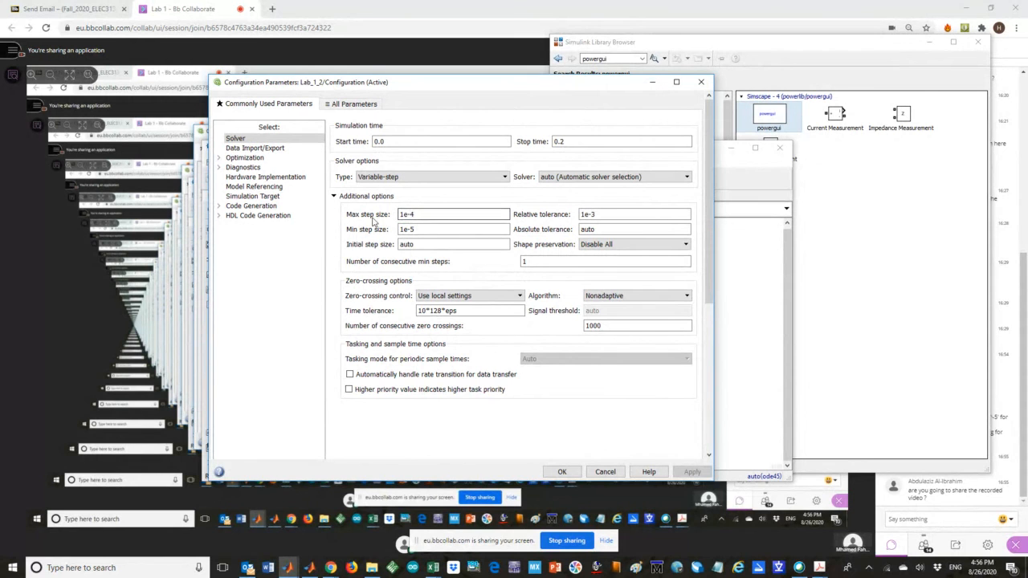
{"action": "left_click", "coordinate": [411, 228]}
{"action": "double_click", "coordinate": [412, 229]}
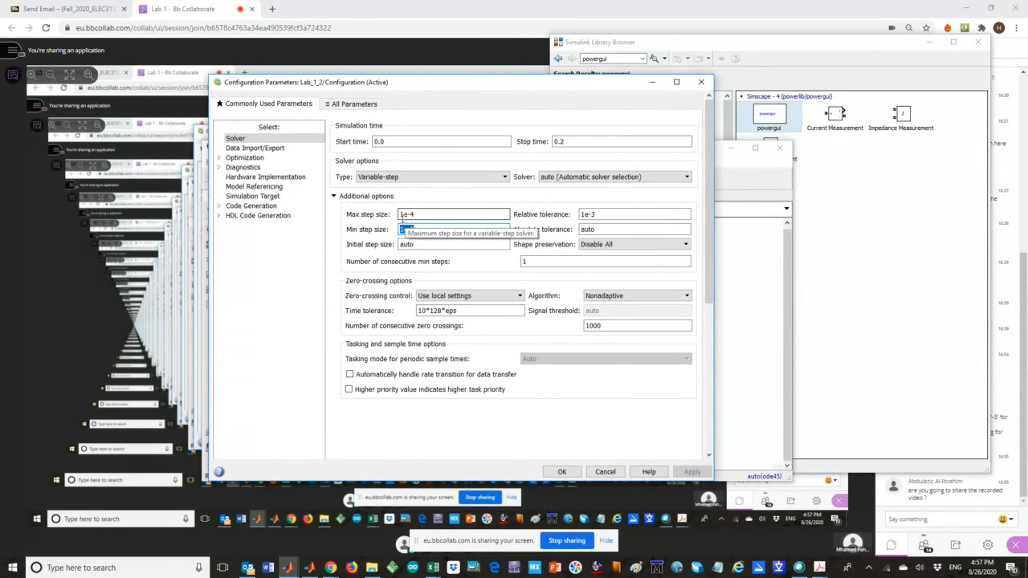
{"action": "left_click", "coordinate": [401, 215]}
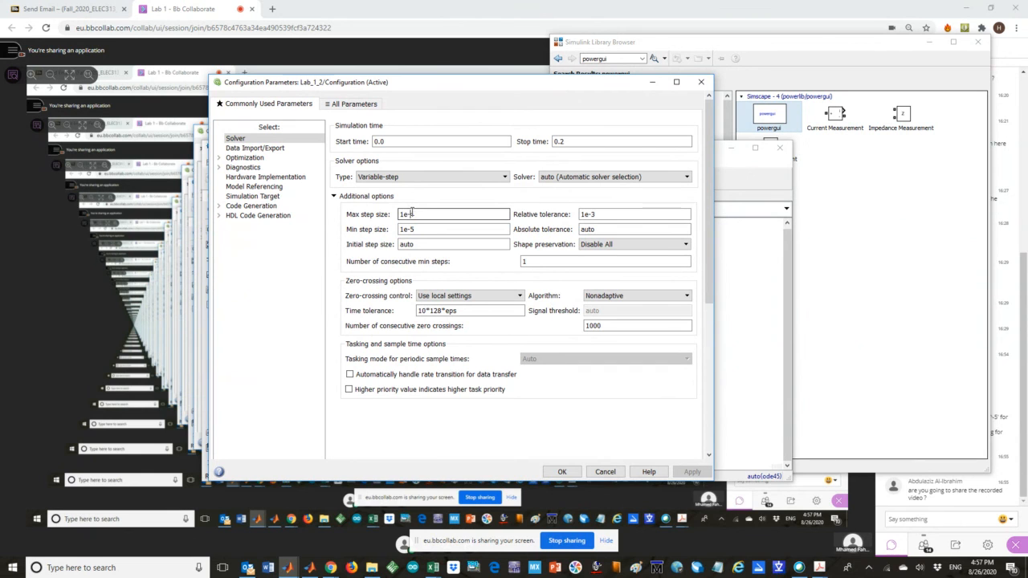
{"action": "left_click", "coordinate": [422, 213]}
{"action": "left_click", "coordinate": [411, 229]}
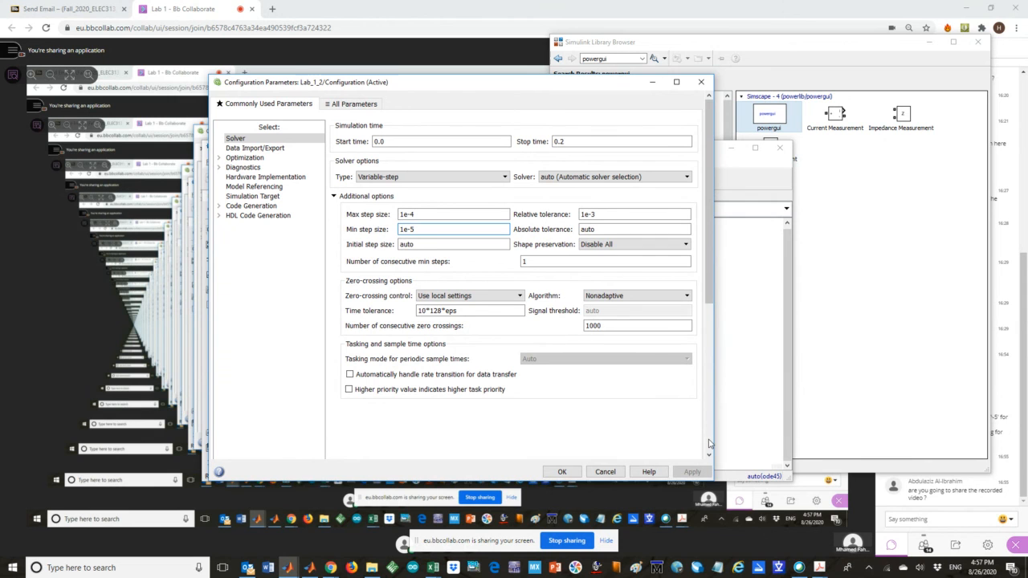
{"action": "left_click", "coordinate": [568, 472]}
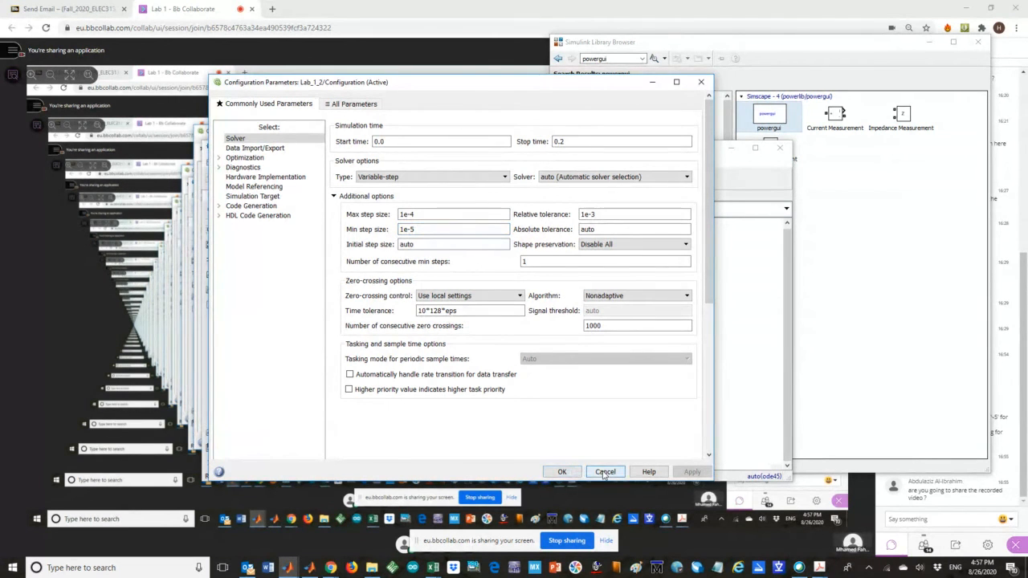
{"action": "left_click", "coordinate": [605, 473]}
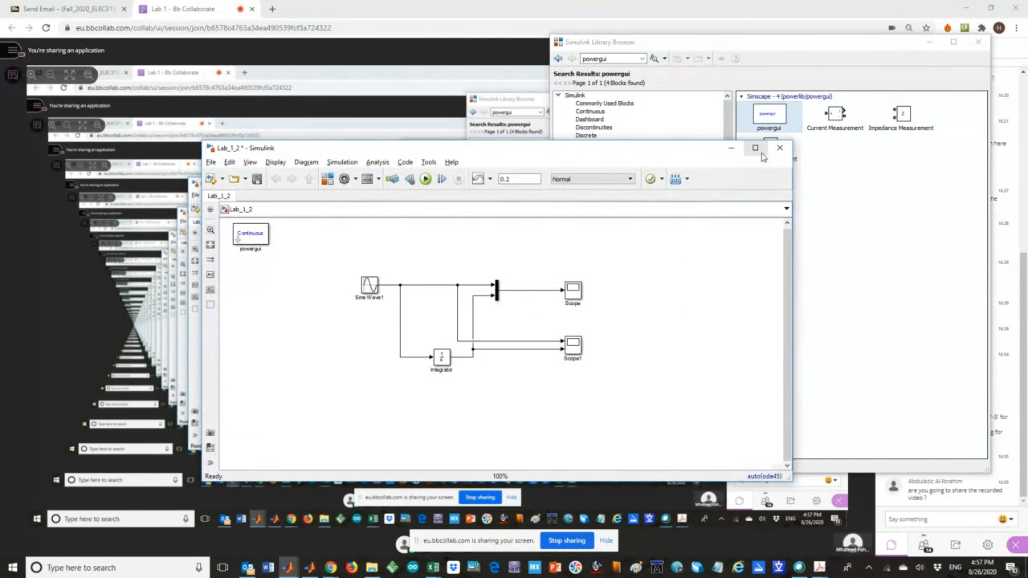
Step: Minimize the Lab_1_2 model and the Simulink Library Browser, and share a blank whiteboard in the Bb Collaborate session in Chrome
{"action": "left_click", "coordinate": [732, 151]}
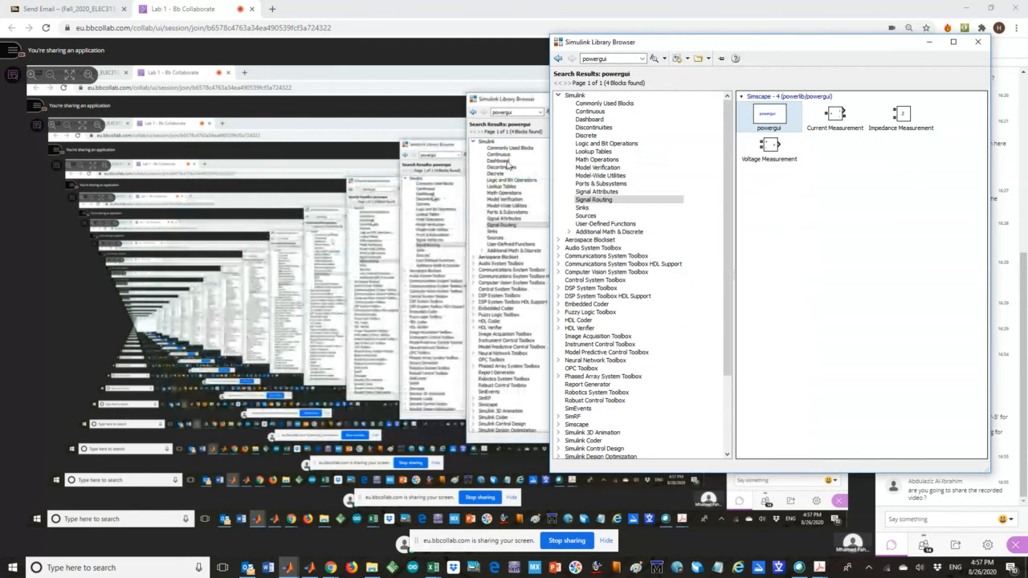
{"action": "left_click", "coordinate": [926, 44]}
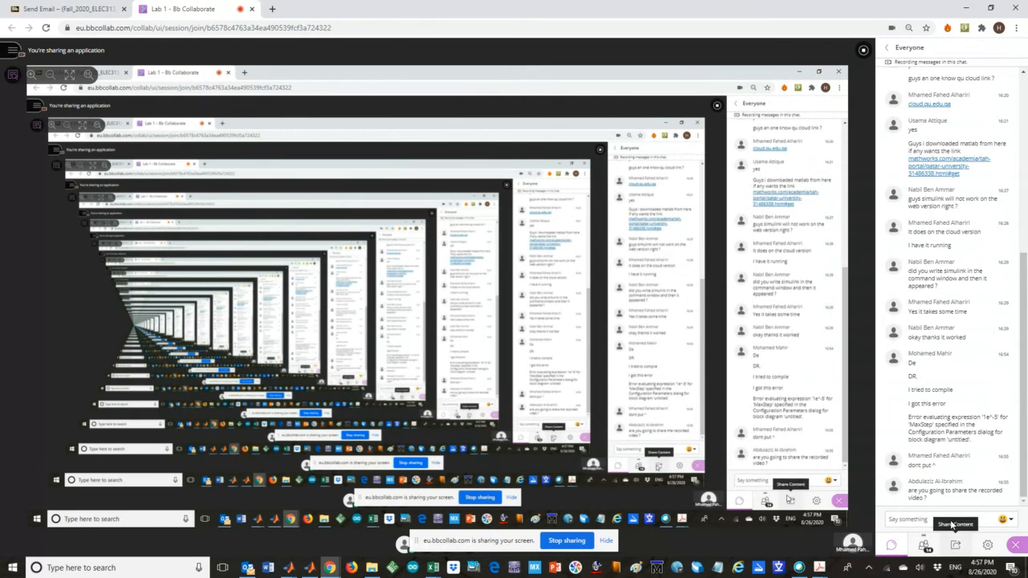
{"action": "left_click", "coordinate": [955, 545]}
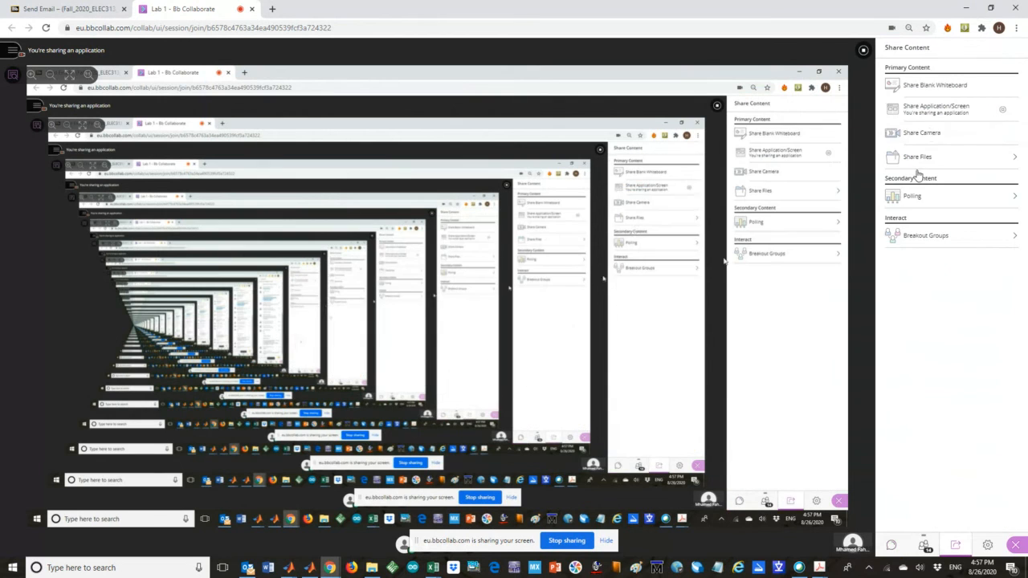
{"action": "left_click", "coordinate": [919, 89]}
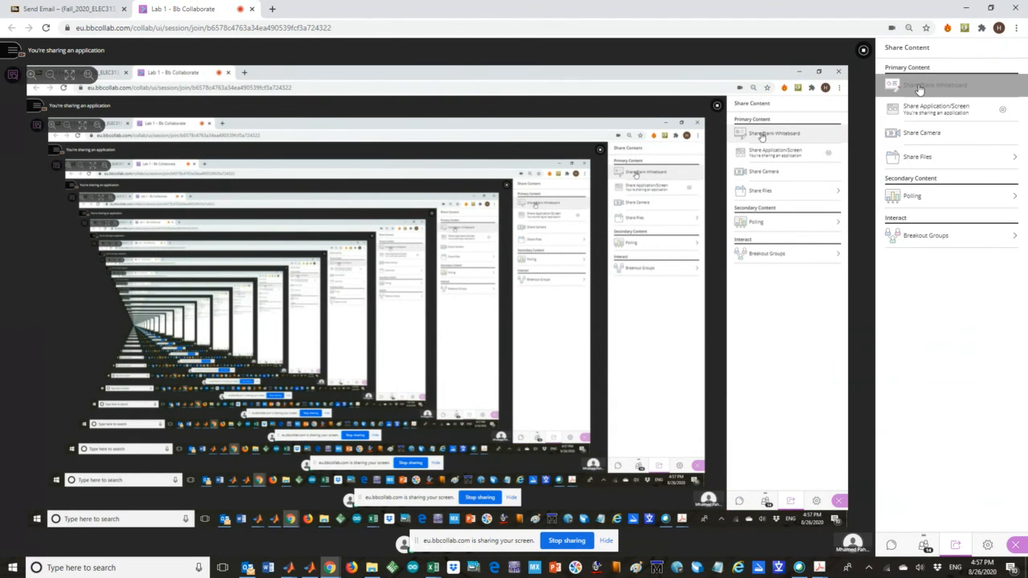